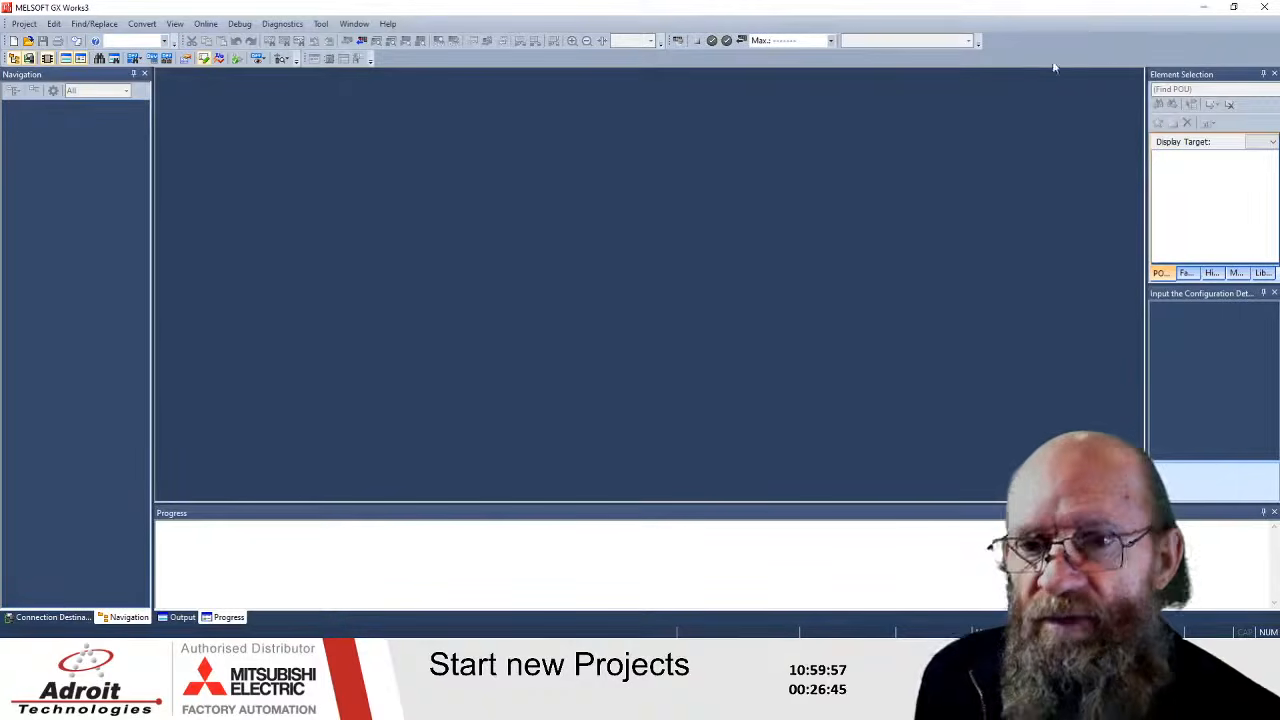
Step: Open the setup dialog for a new project
{"action": "left_click", "coordinate": [24, 24]}
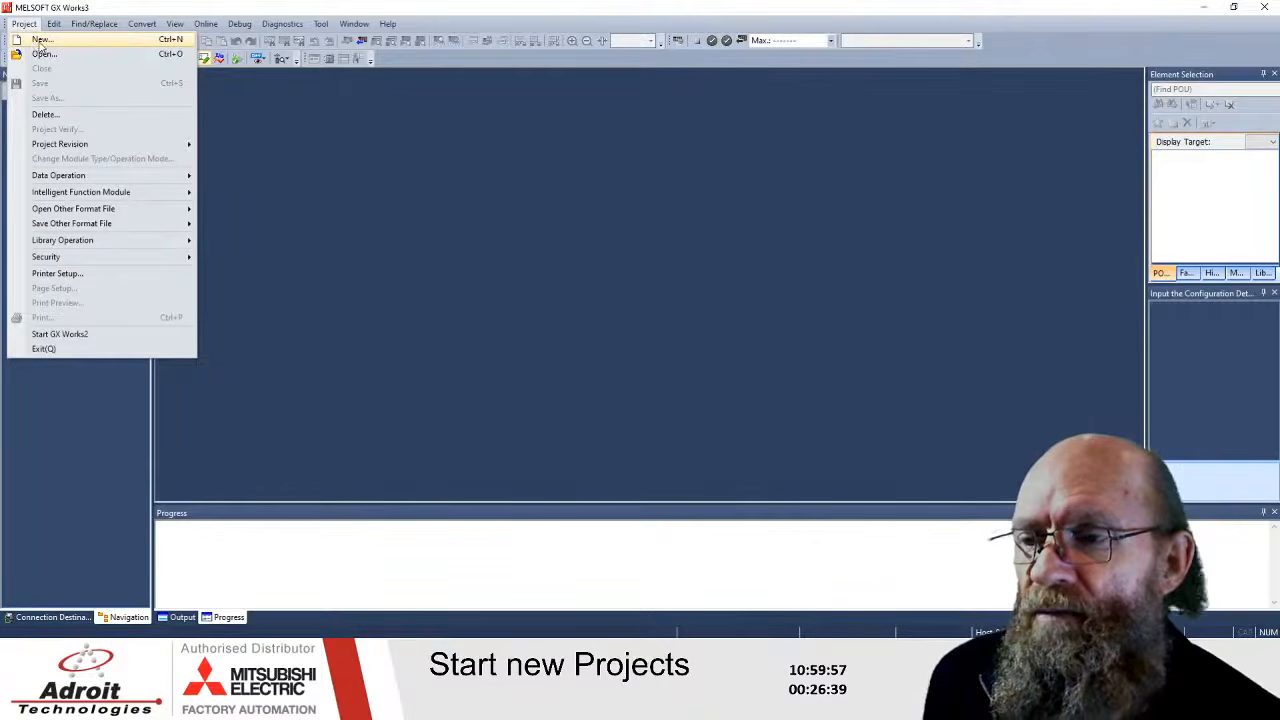
{"action": "left_click", "coordinate": [41, 42]}
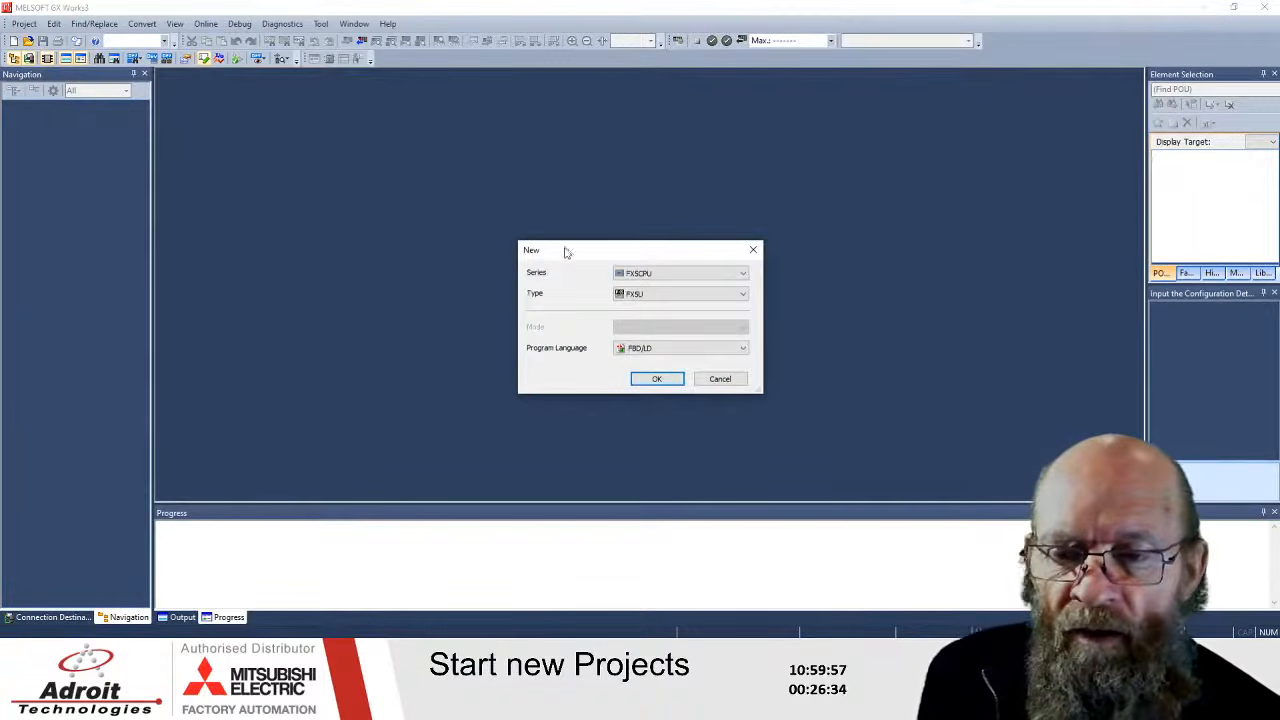
{"action": "left_click_drag", "start_coordinate": [568, 252], "coordinate": [587, 165]}
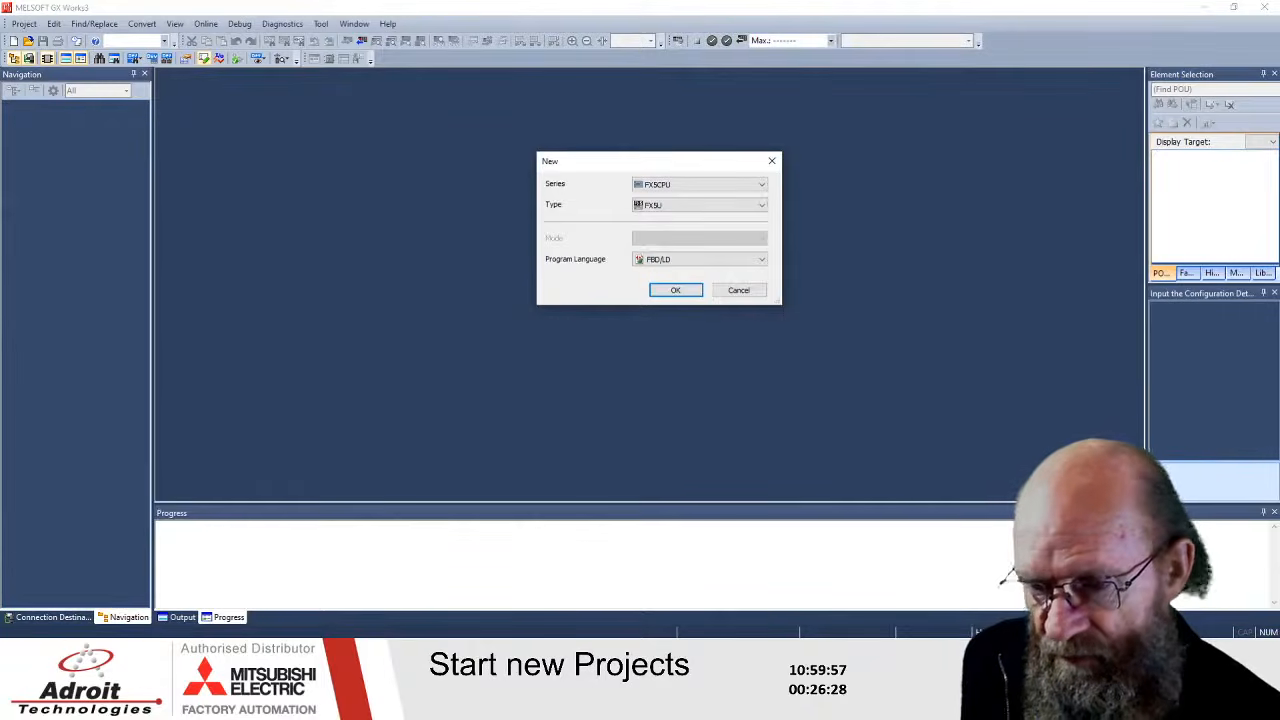
{"action": "mouse_move", "coordinate": [381, 654]}
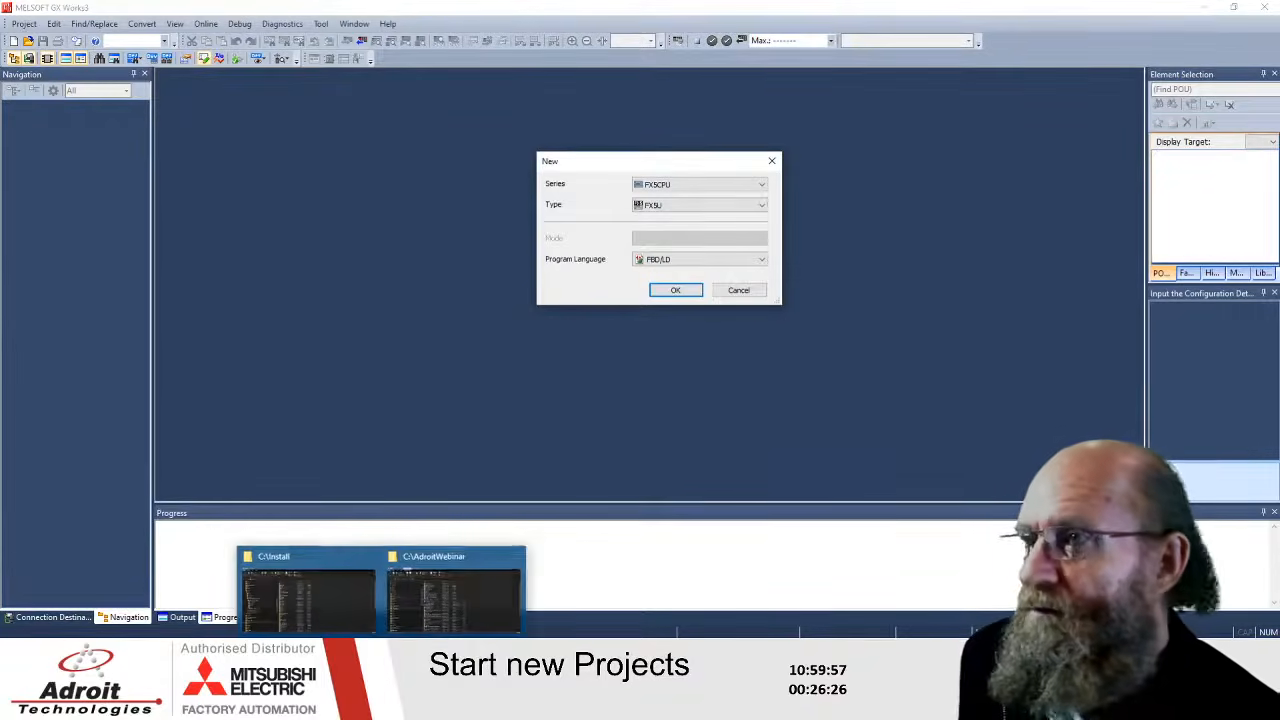
{"action": "left_click", "coordinate": [393, 616]}
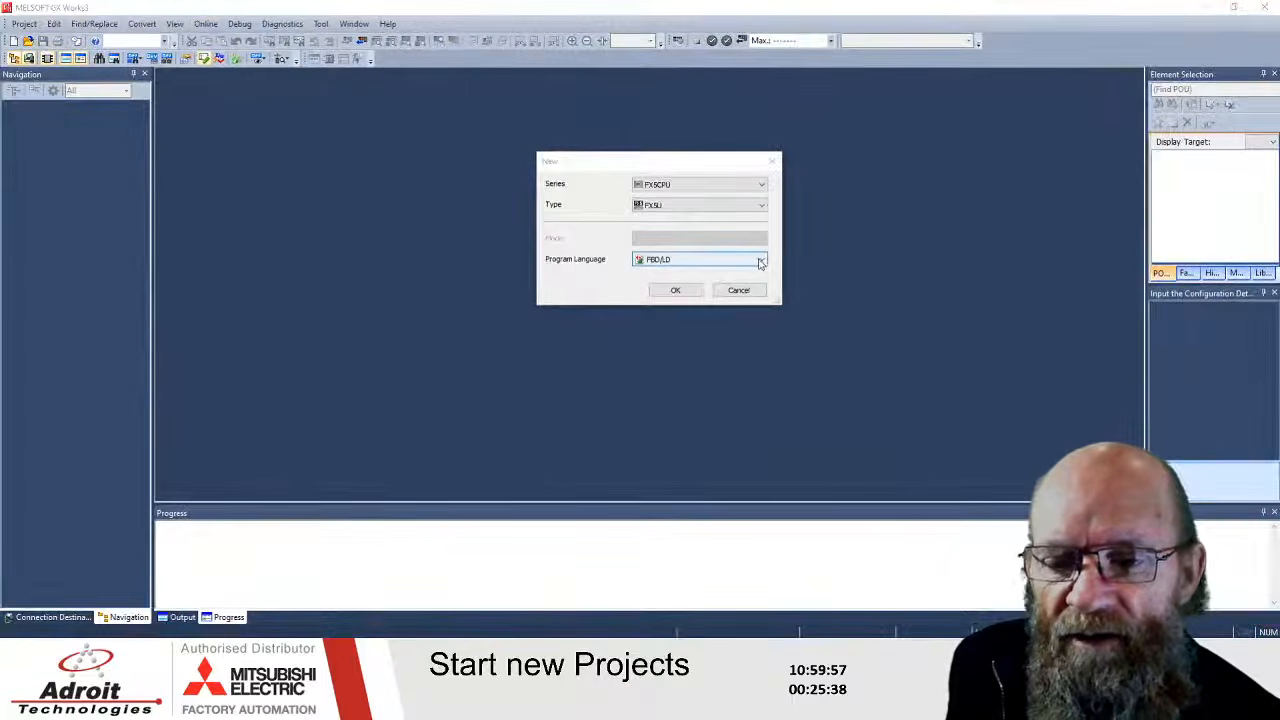
Step: Examine the available CPU types and program languages for the new FX5CPU project
{"action": "left_click", "coordinate": [761, 261]}
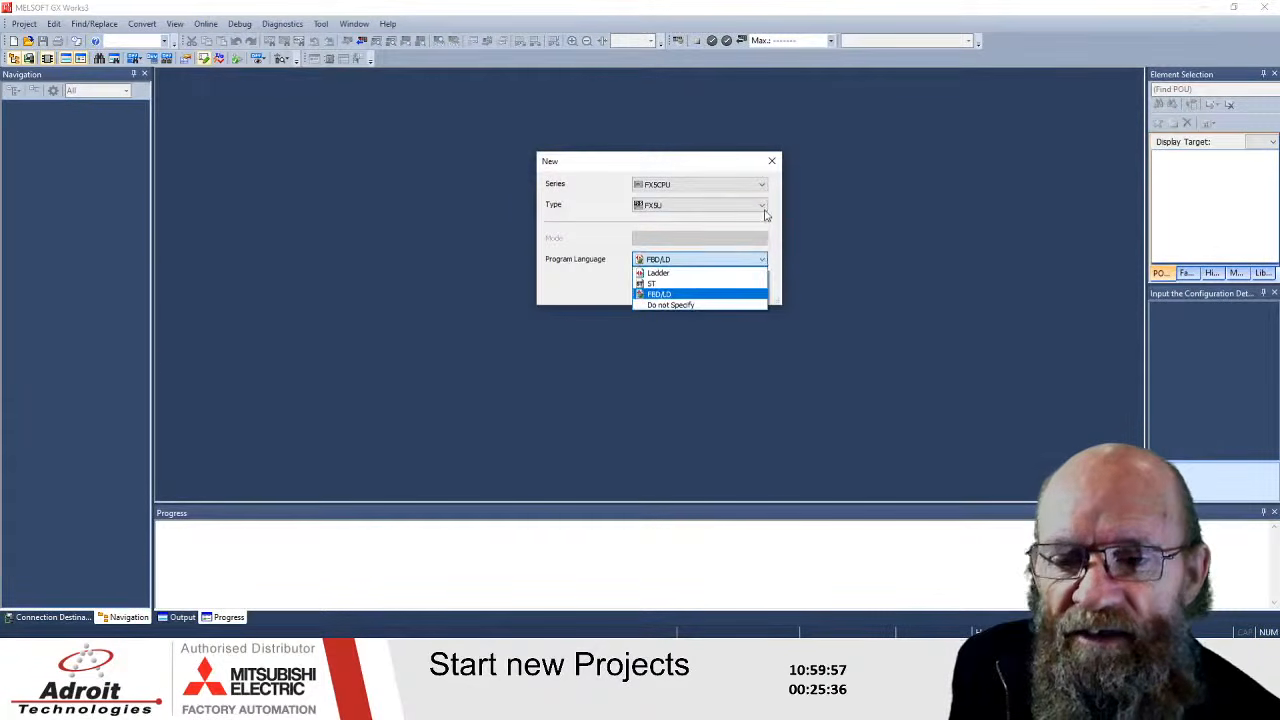
{"action": "left_click", "coordinate": [763, 211]}
{"action": "left_click", "coordinate": [763, 211]}
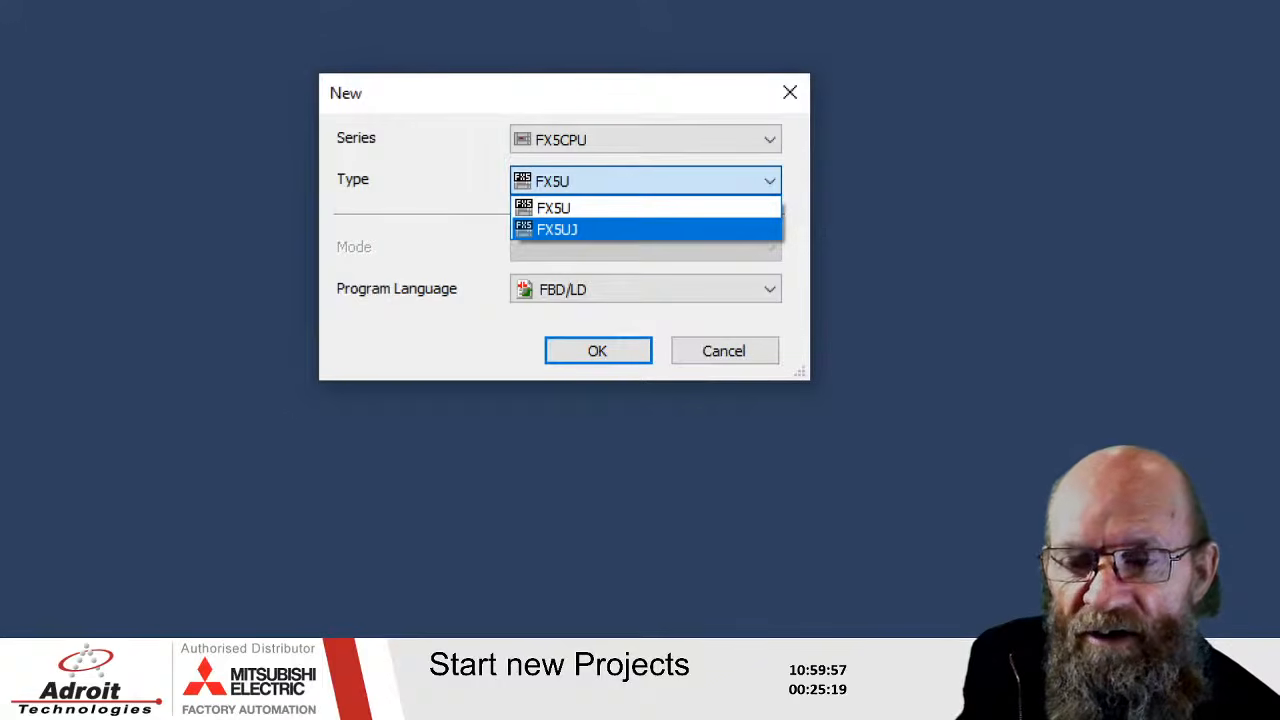
{"action": "left_click", "coordinate": [753, 228]}
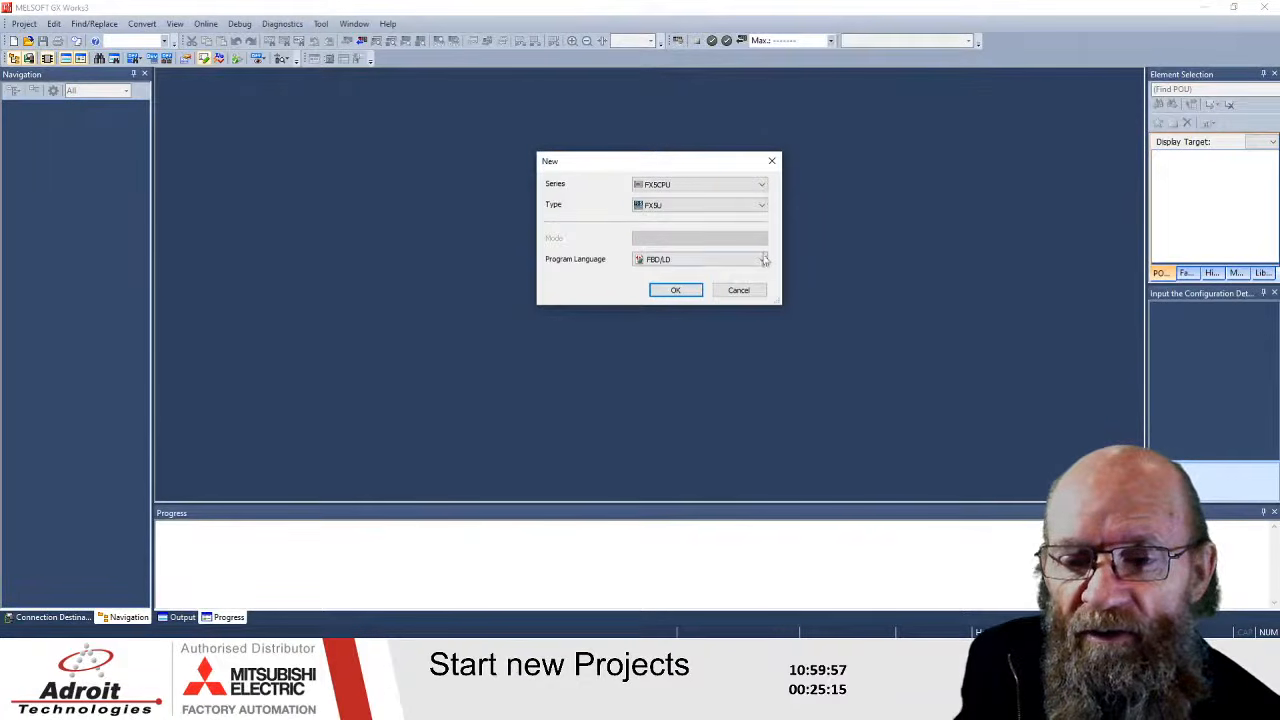
{"action": "left_click", "coordinate": [762, 260]}
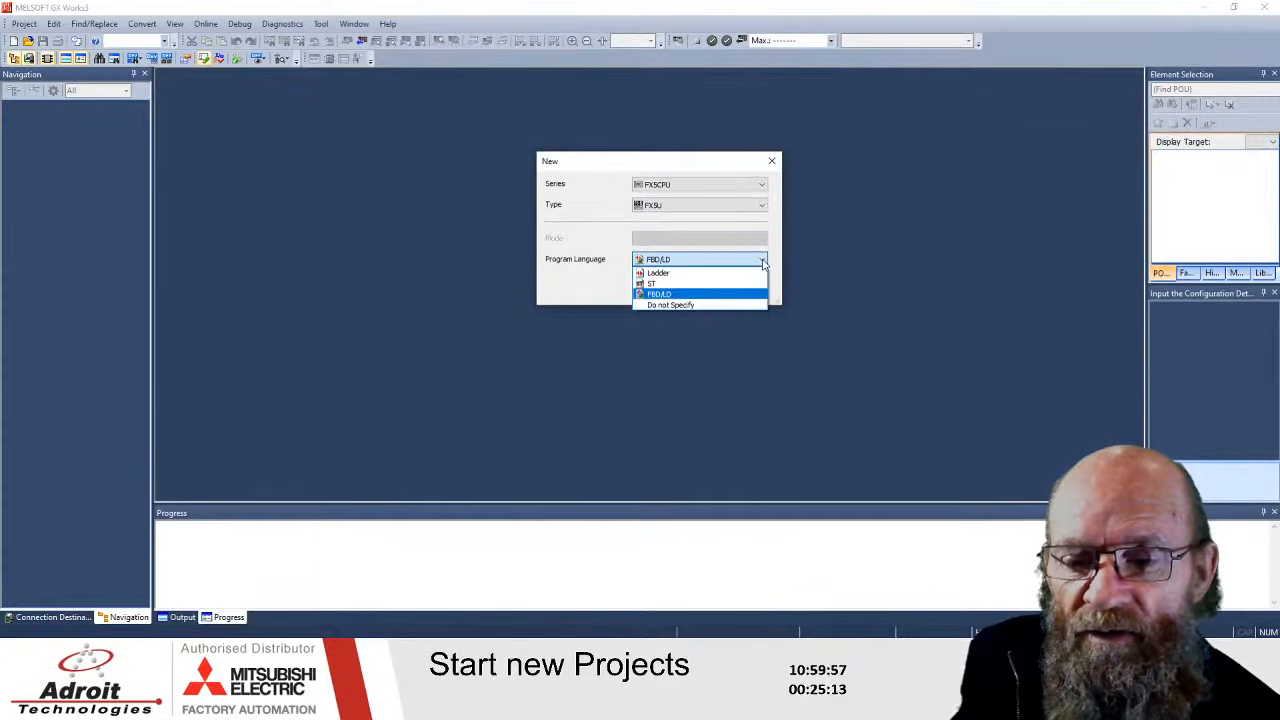
{"action": "key", "text": "ctrl+1"}
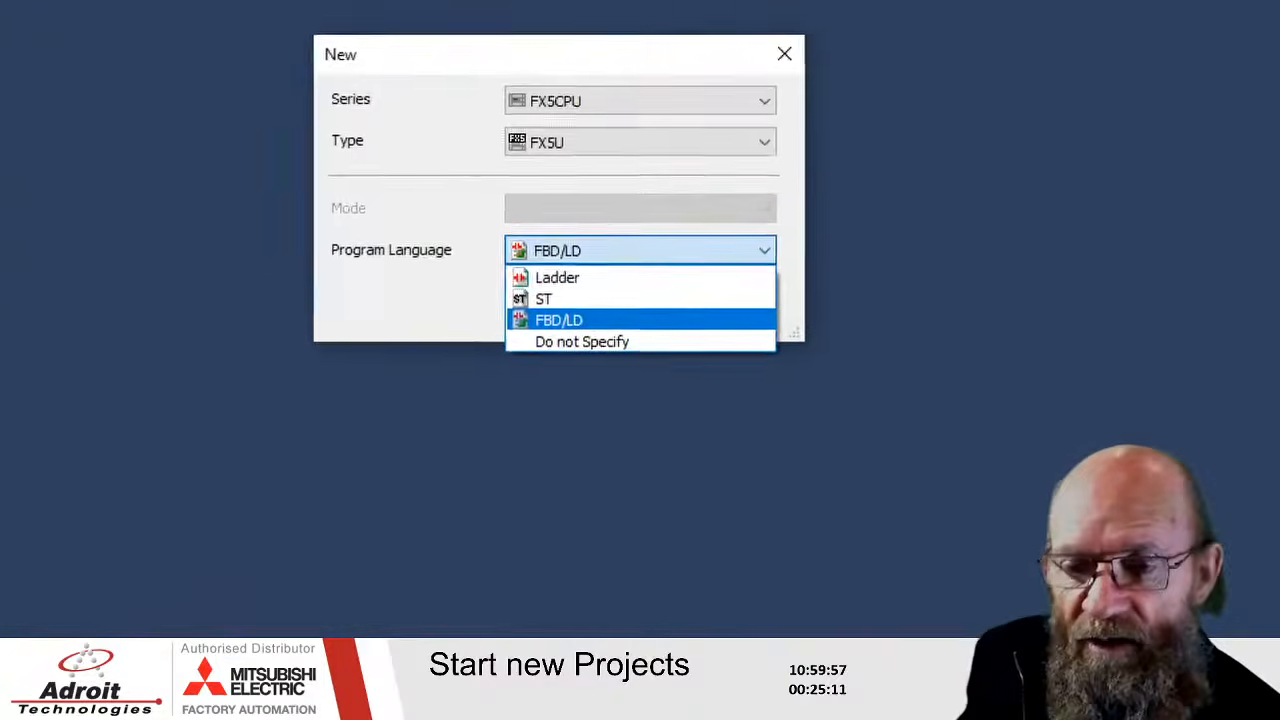
{"action": "key", "text": "Escape"}
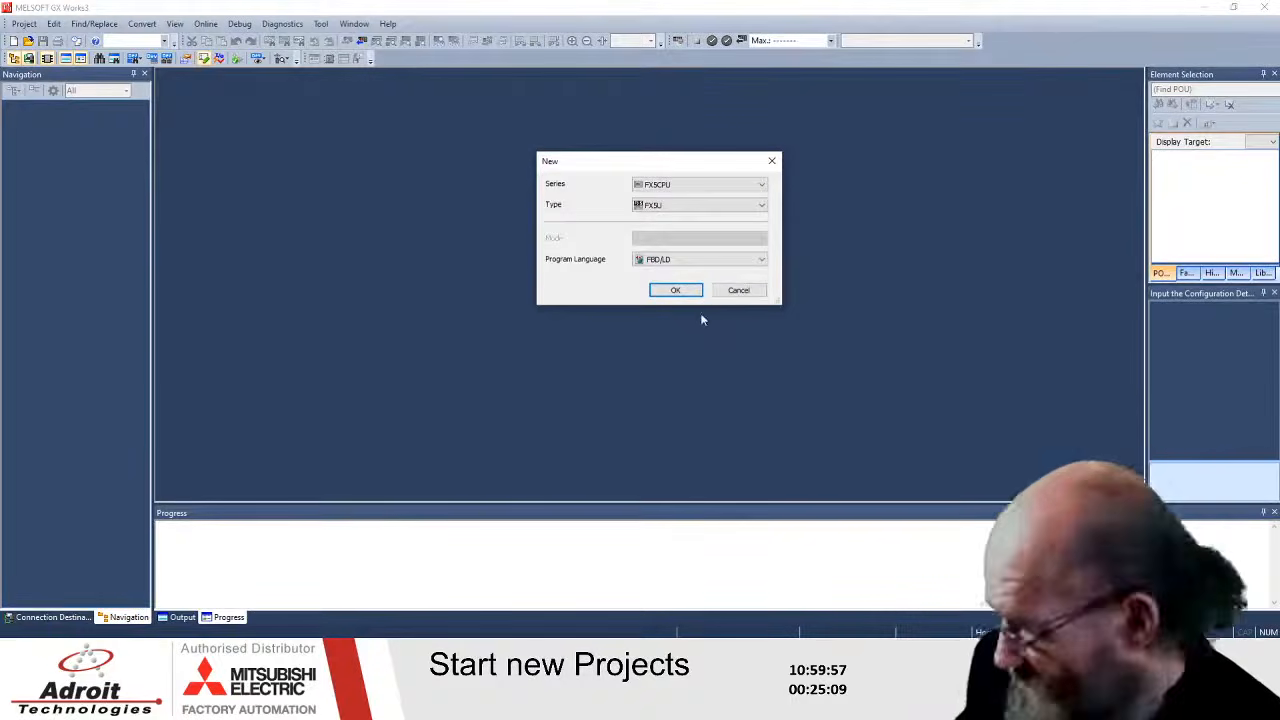
{"action": "left_click", "coordinate": [762, 260]}
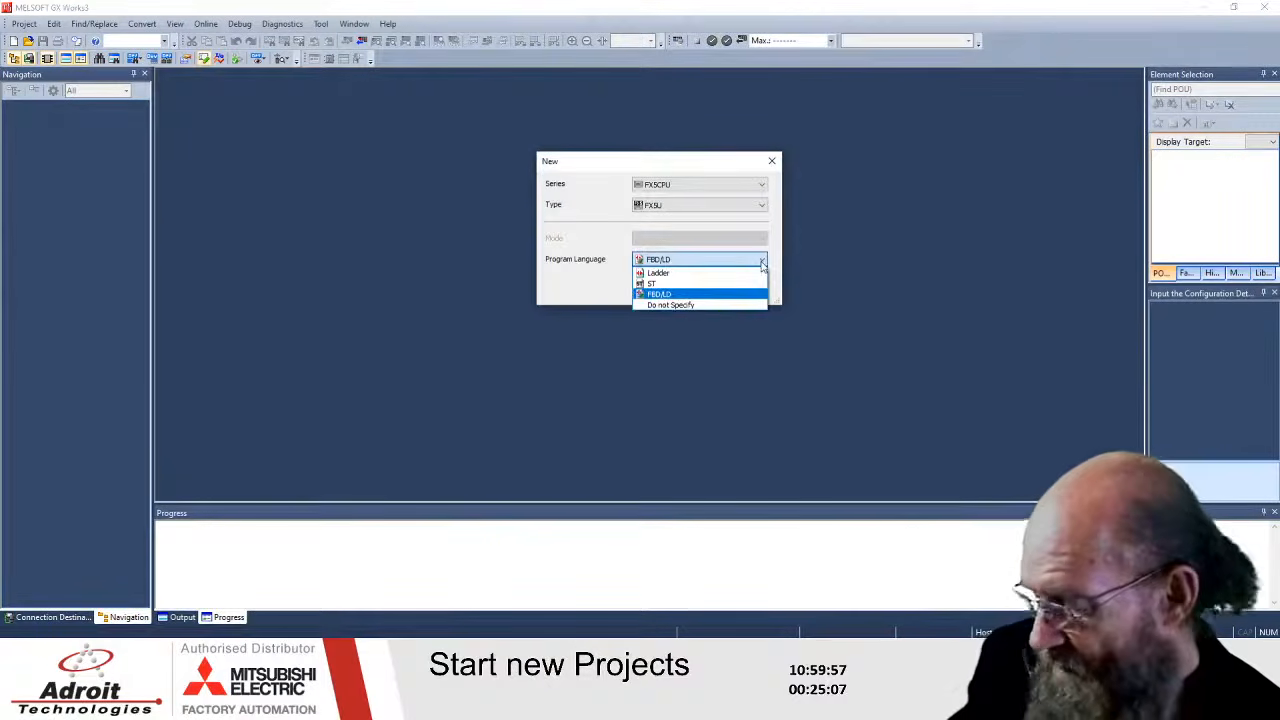
{"action": "key", "text": "ctrl+1"}
{"action": "left_click", "coordinate": [759, 263]}
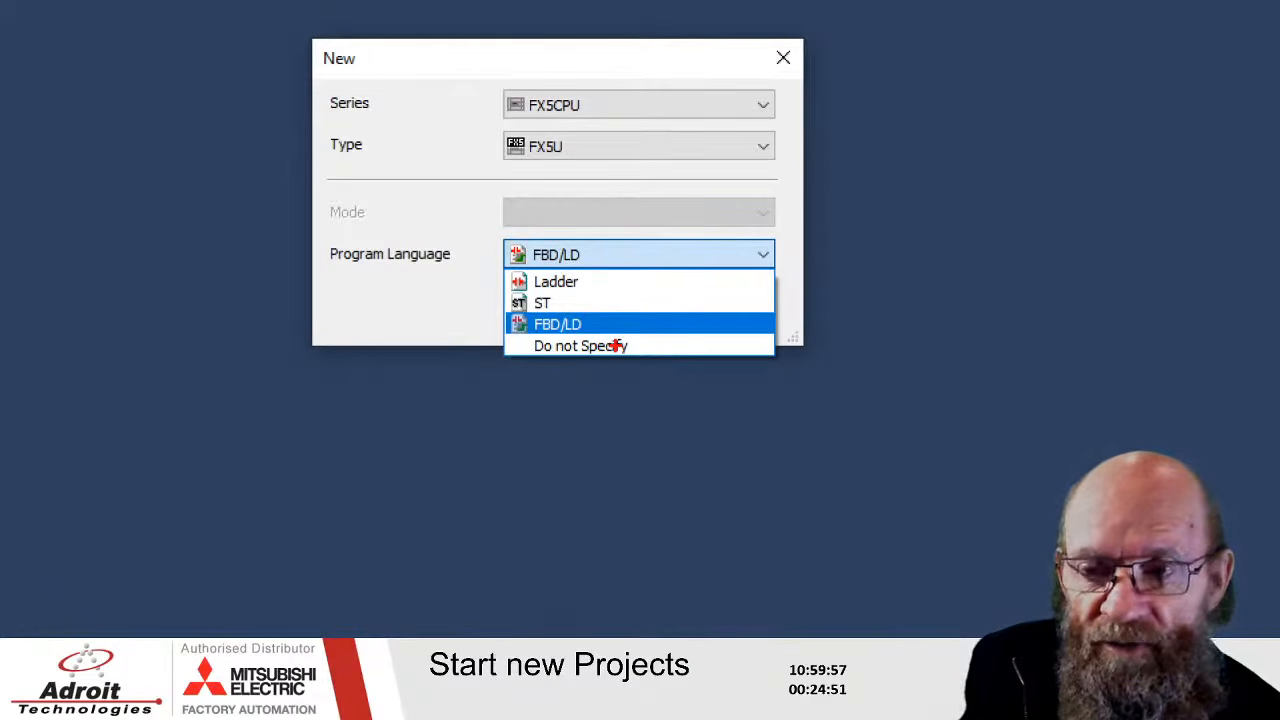
{"action": "key", "text": "Escape"}
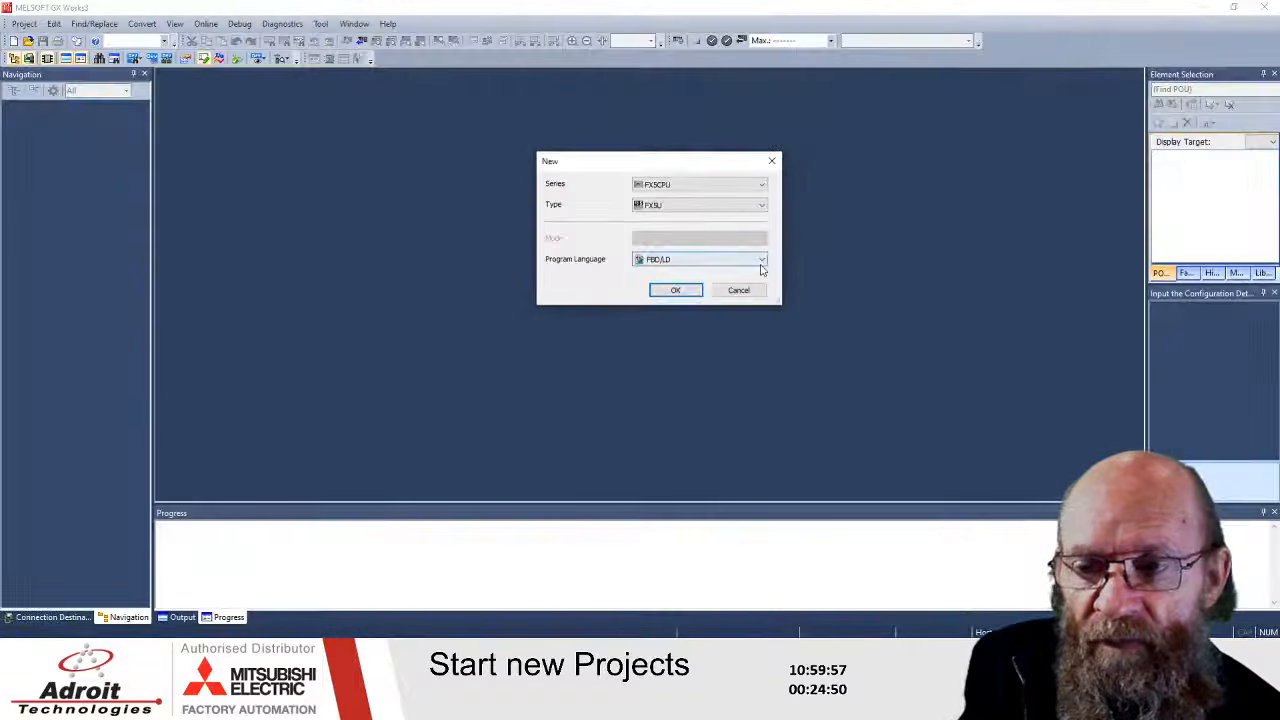
Step: Create the new project with series FX5CPU, type FX5U and program language FBD/LD
{"action": "left_click", "coordinate": [675, 291]}
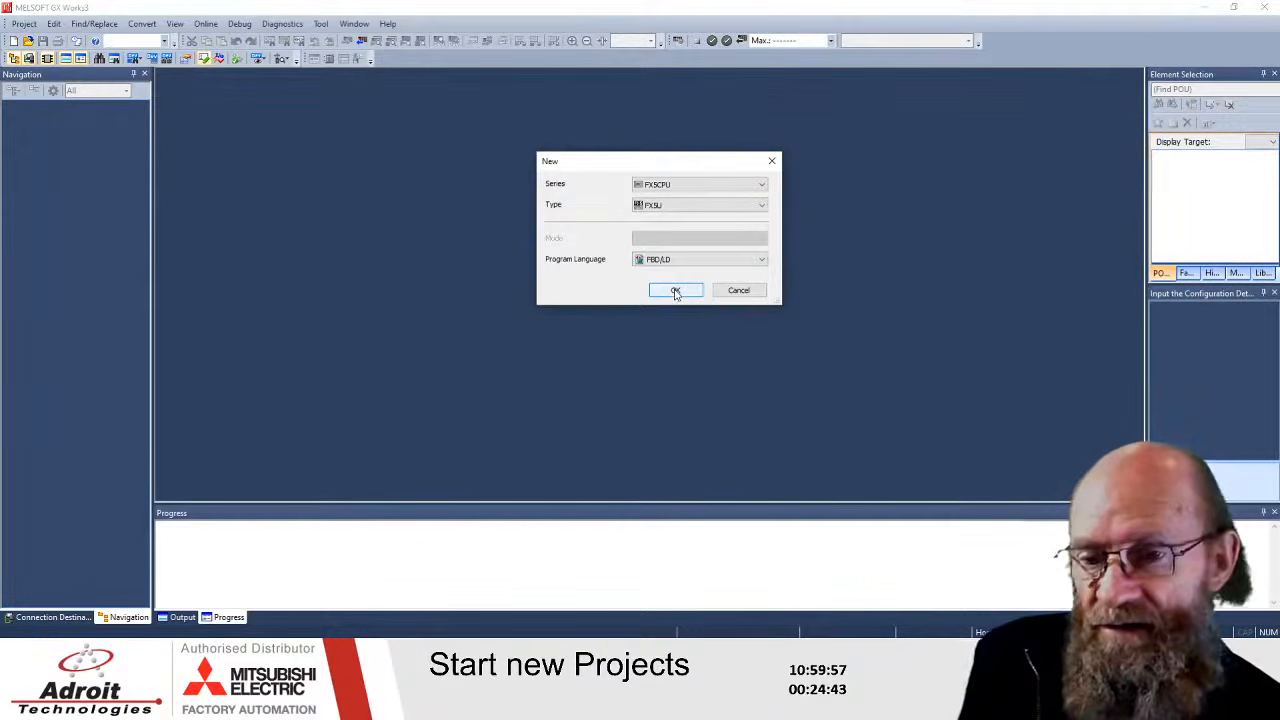
{"action": "left_click", "coordinate": [675, 291]}
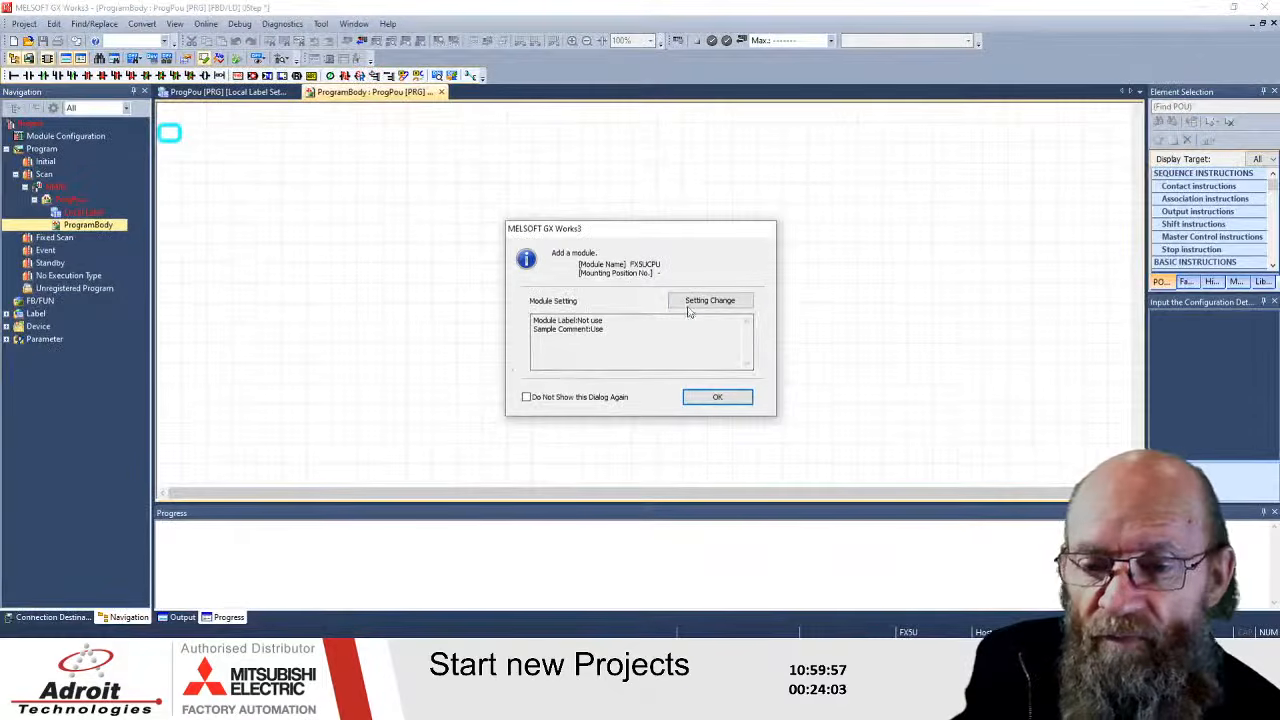
Step: Examine the Use Module Label option and its description in the Add New Module settings, and cancel without changes
{"action": "left_click", "coordinate": [700, 301]}
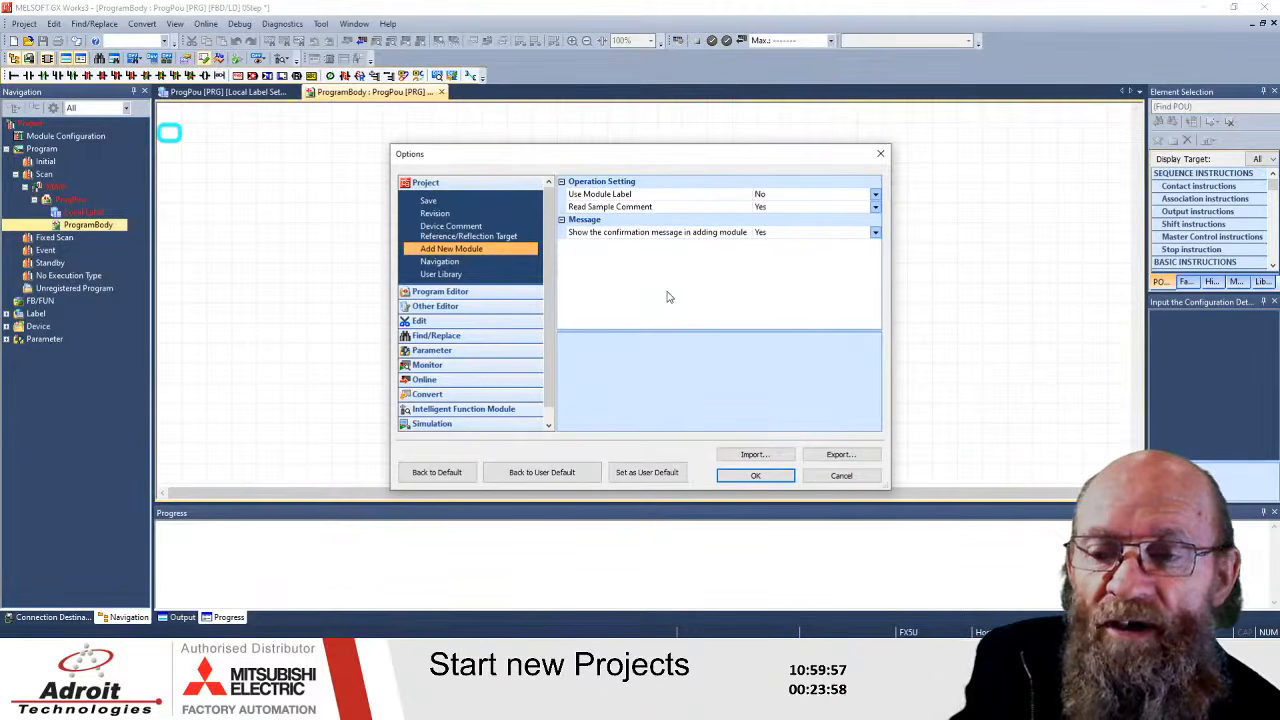
{"action": "left_click_drag", "start_coordinate": [646, 155], "coordinate": [985, 126]}
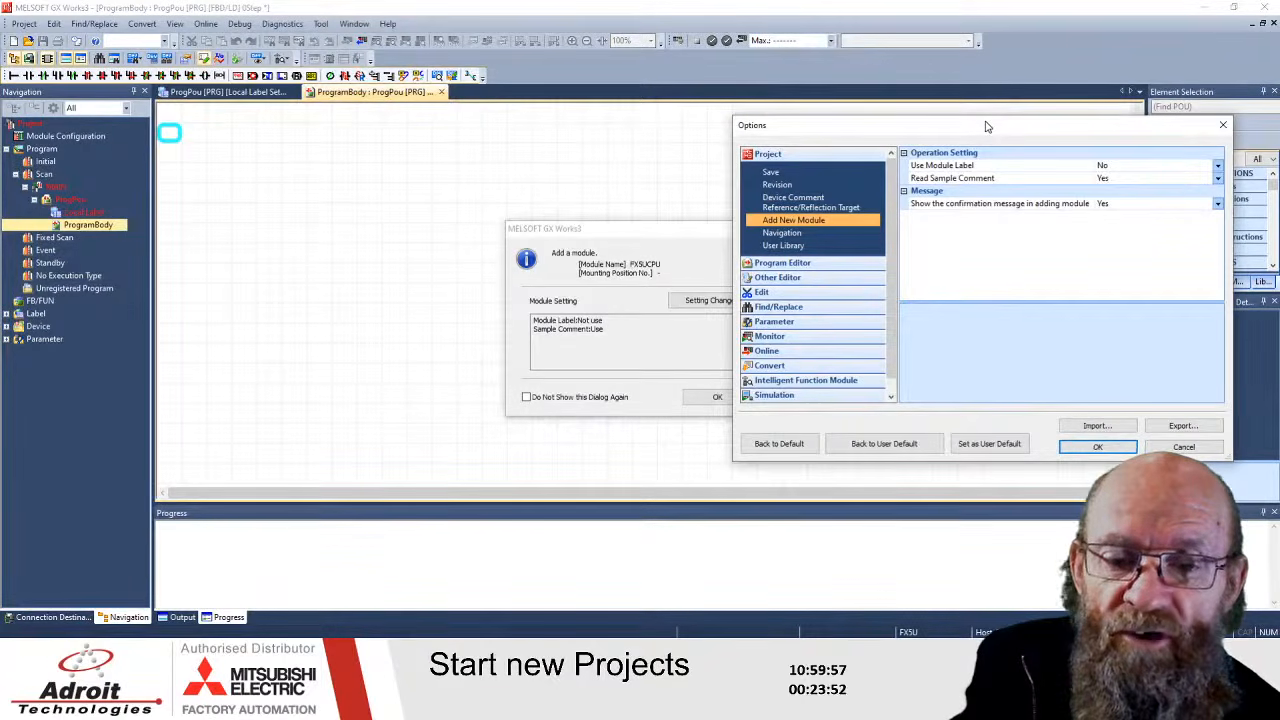
{"action": "left_click", "coordinate": [1218, 166]}
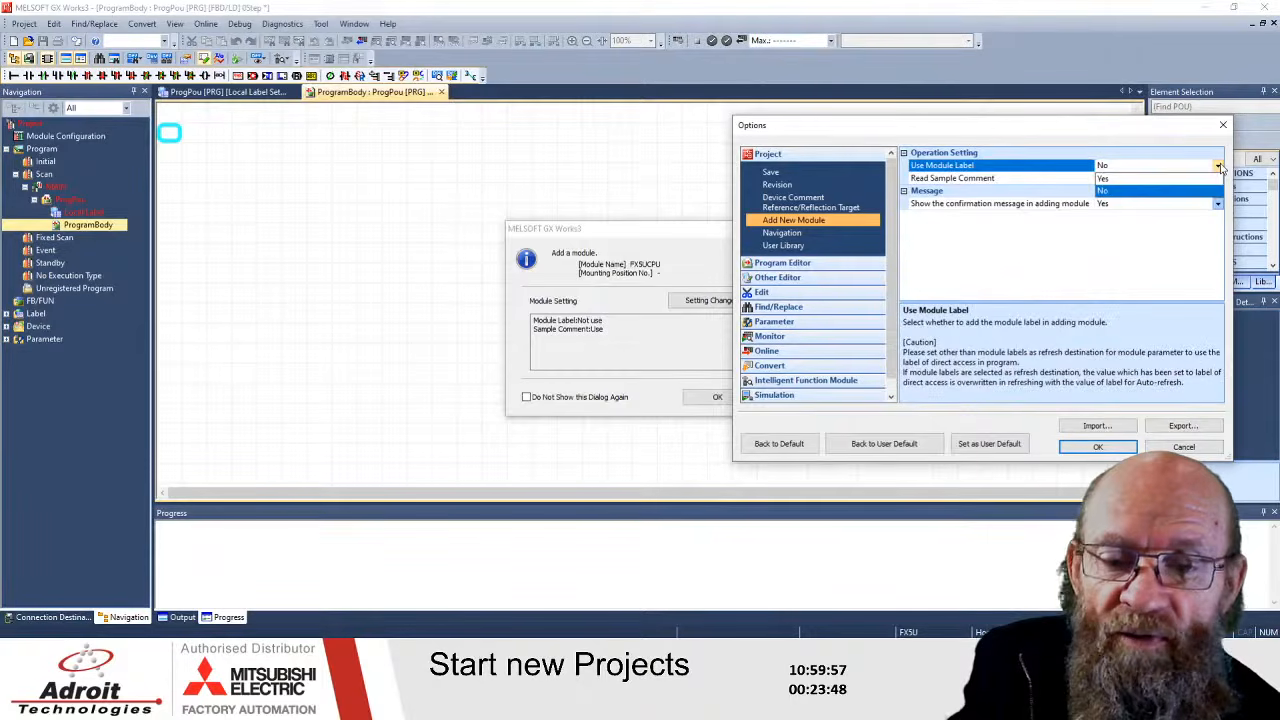
{"action": "left_click", "coordinate": [1220, 166]}
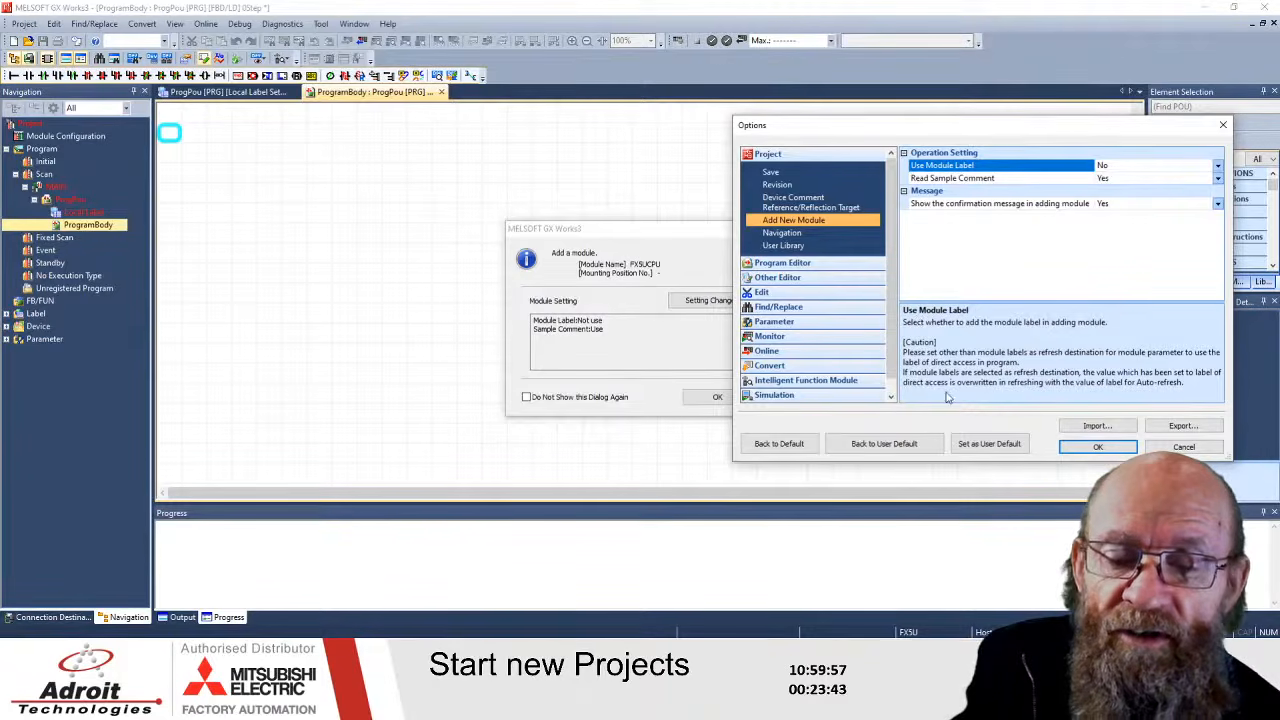
{"action": "key", "text": "super"}
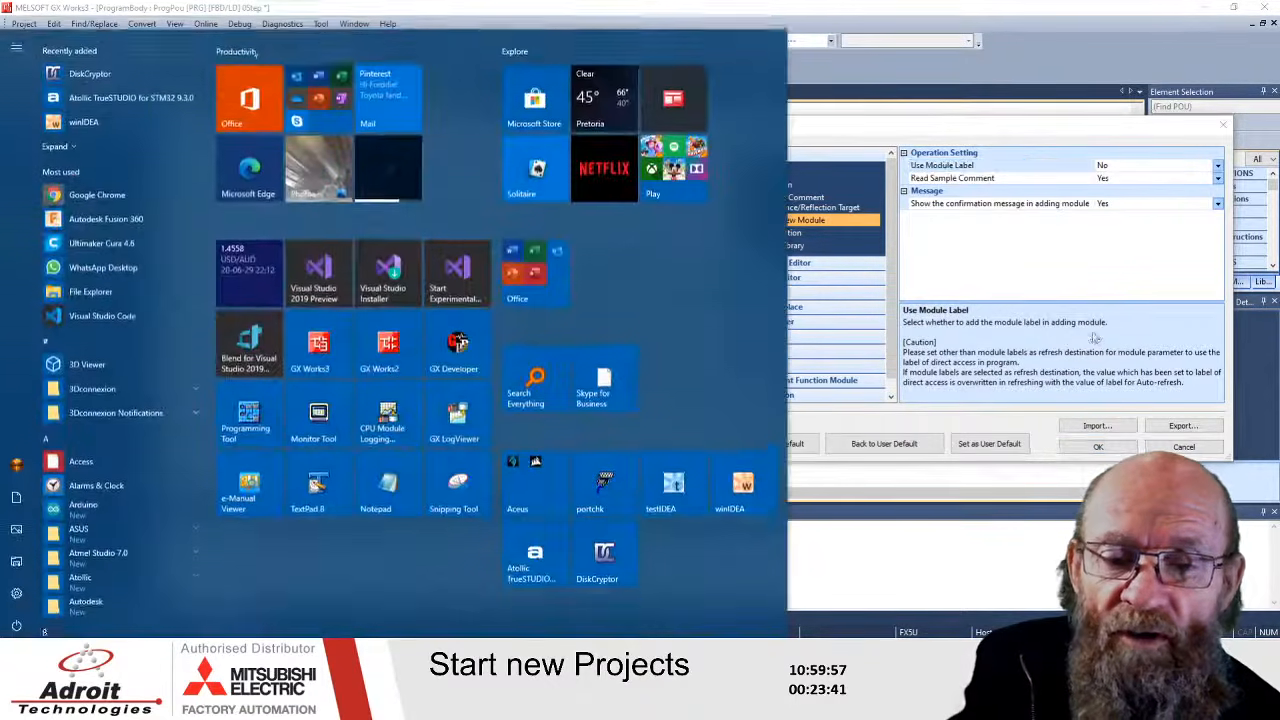
{"action": "key", "text": "super"}
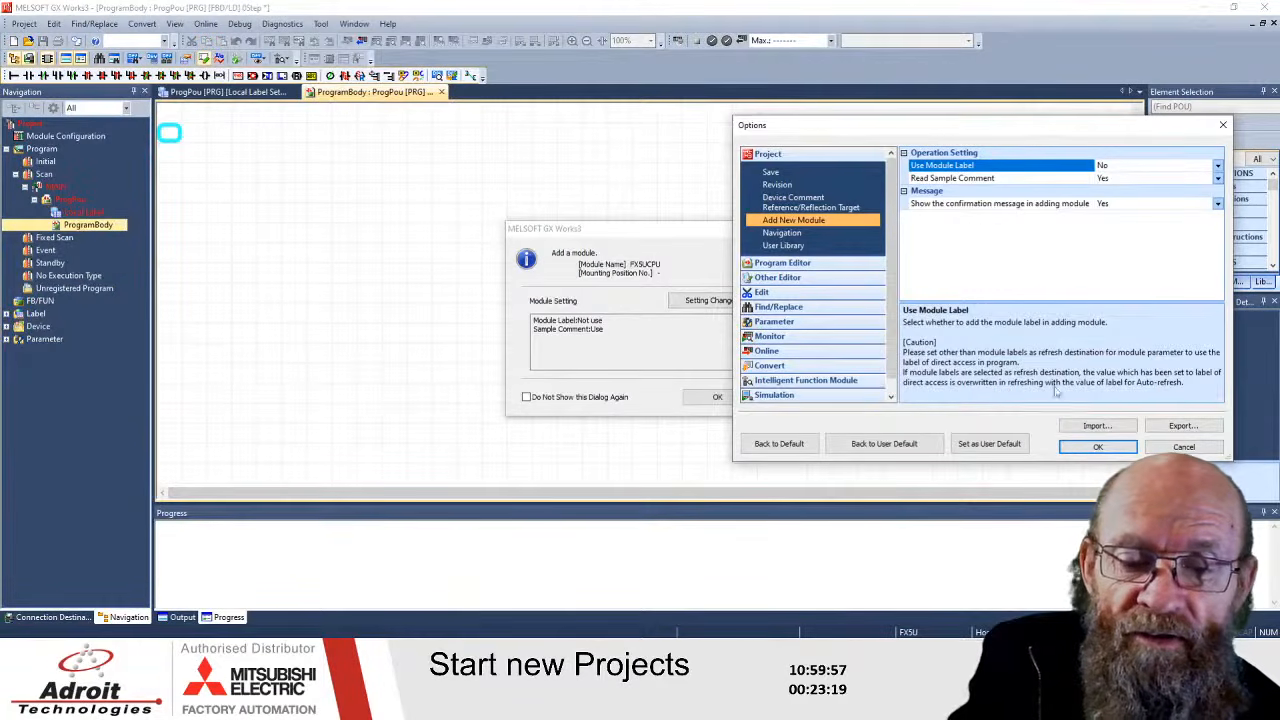
{"action": "left_click_drag", "start_coordinate": [1001, 127], "coordinate": [818, 135]}
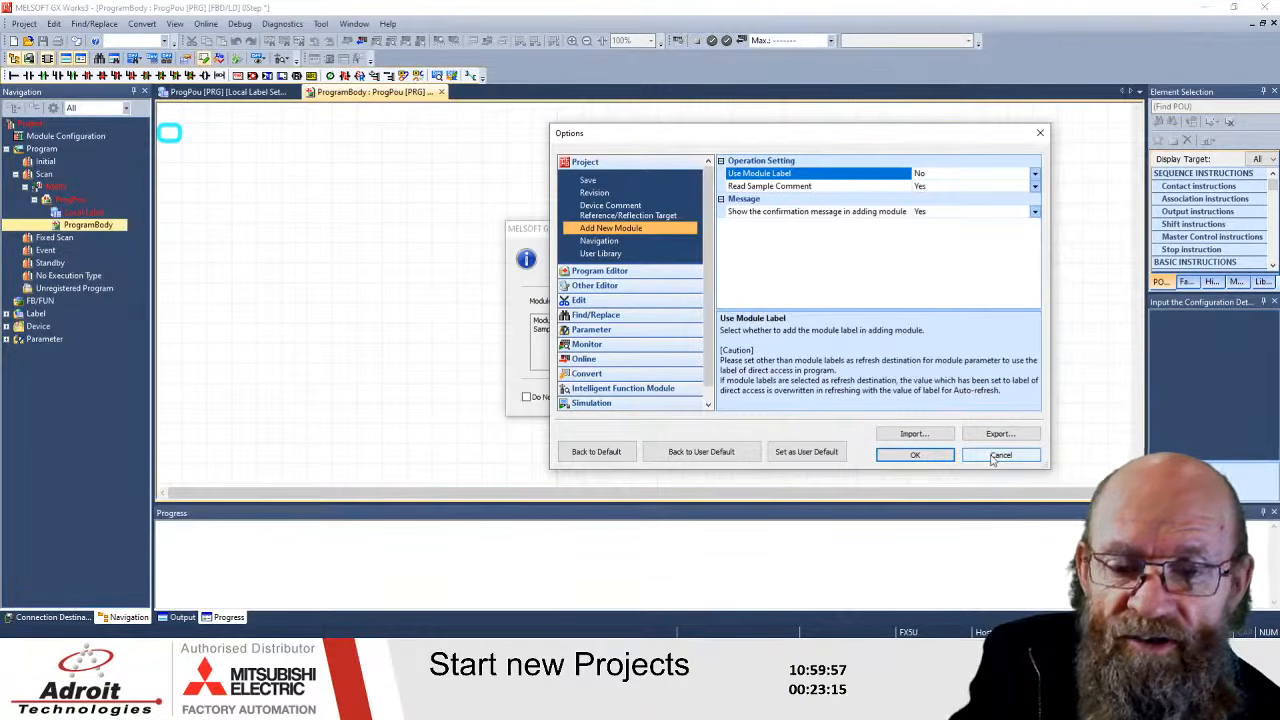
{"action": "left_click", "coordinate": [996, 456]}
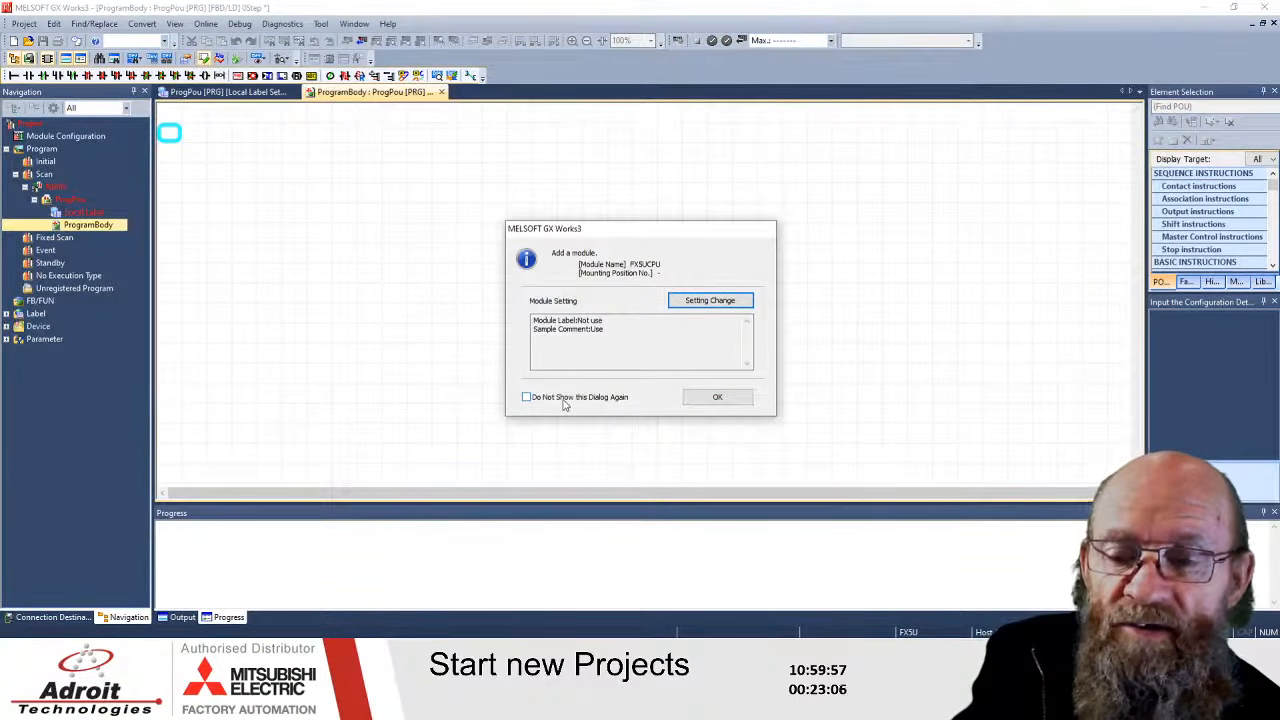
Step: Accept adding the FX5UCPU module and acknowledge the notice about automatic label name tracking
{"action": "left_click", "coordinate": [720, 399]}
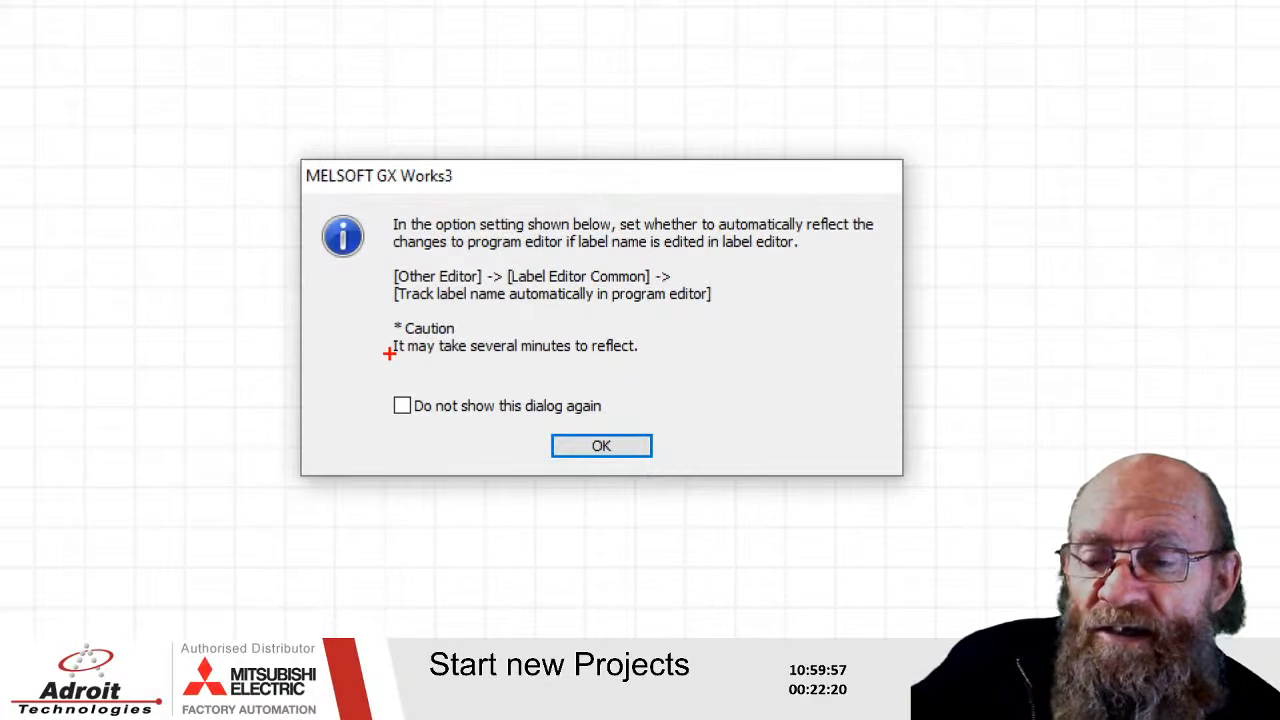
{"action": "mouse_move", "coordinate": [389, 355]}
{"action": "left_mouse_down"}
{"action": "mouse_move", "coordinate": [430, 326]}
{"action": "mouse_move", "coordinate": [478, 321]}
{"action": "left_mouse_up"}
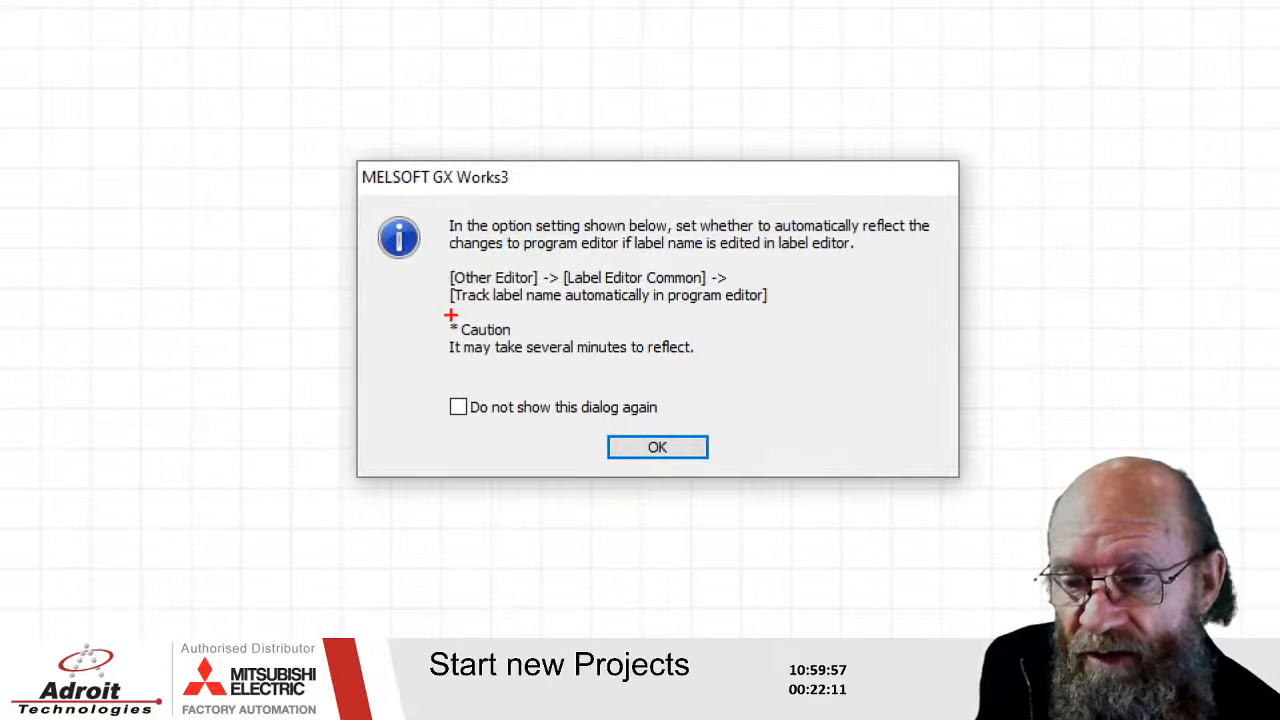
{"action": "mouse_move", "coordinate": [451, 315]}
{"action": "left_mouse_down"}
{"action": "mouse_move", "coordinate": [437, 362]}
{"action": "mouse_move", "coordinate": [718, 361]}
{"action": "mouse_move", "coordinate": [676, 325]}
{"action": "mouse_move", "coordinate": [445, 310]}
{"action": "left_mouse_up"}
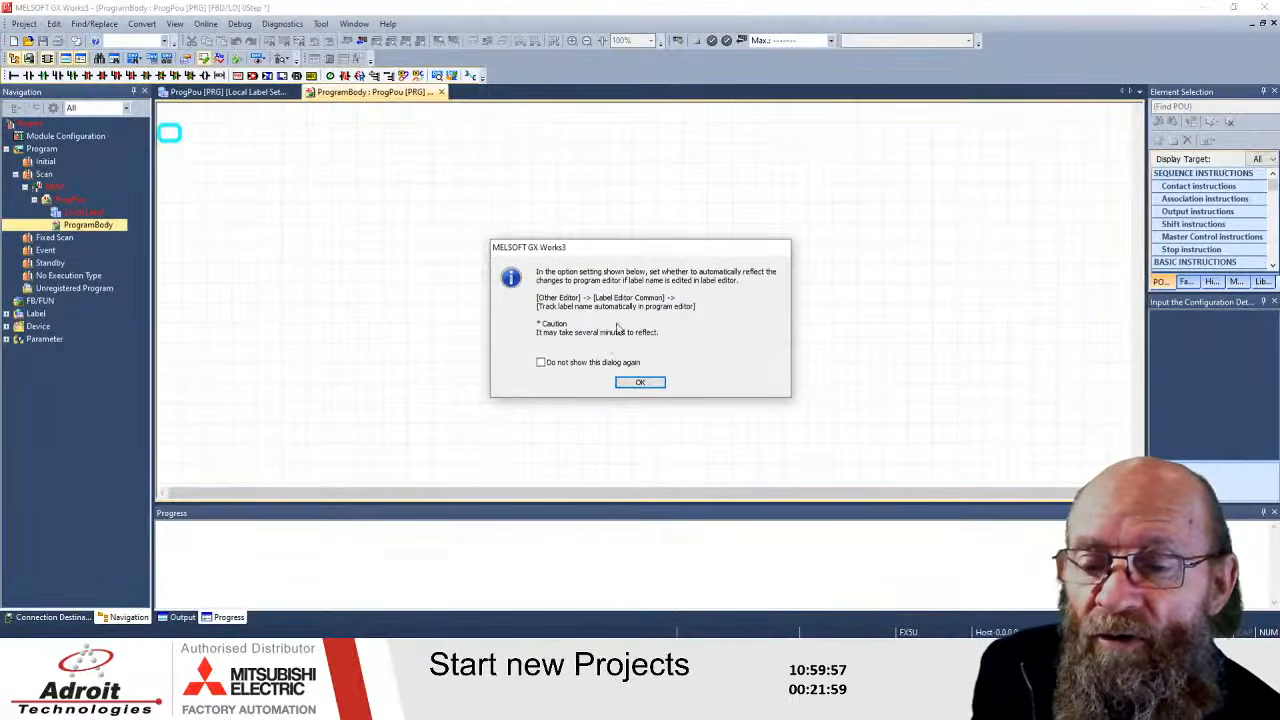
{"action": "left_click", "coordinate": [640, 383]}
Step: Look over the conversion commands, the empty program worksheet and the project tree, selecting the Initial program group
{"action": "left_click", "coordinate": [141, 23]}
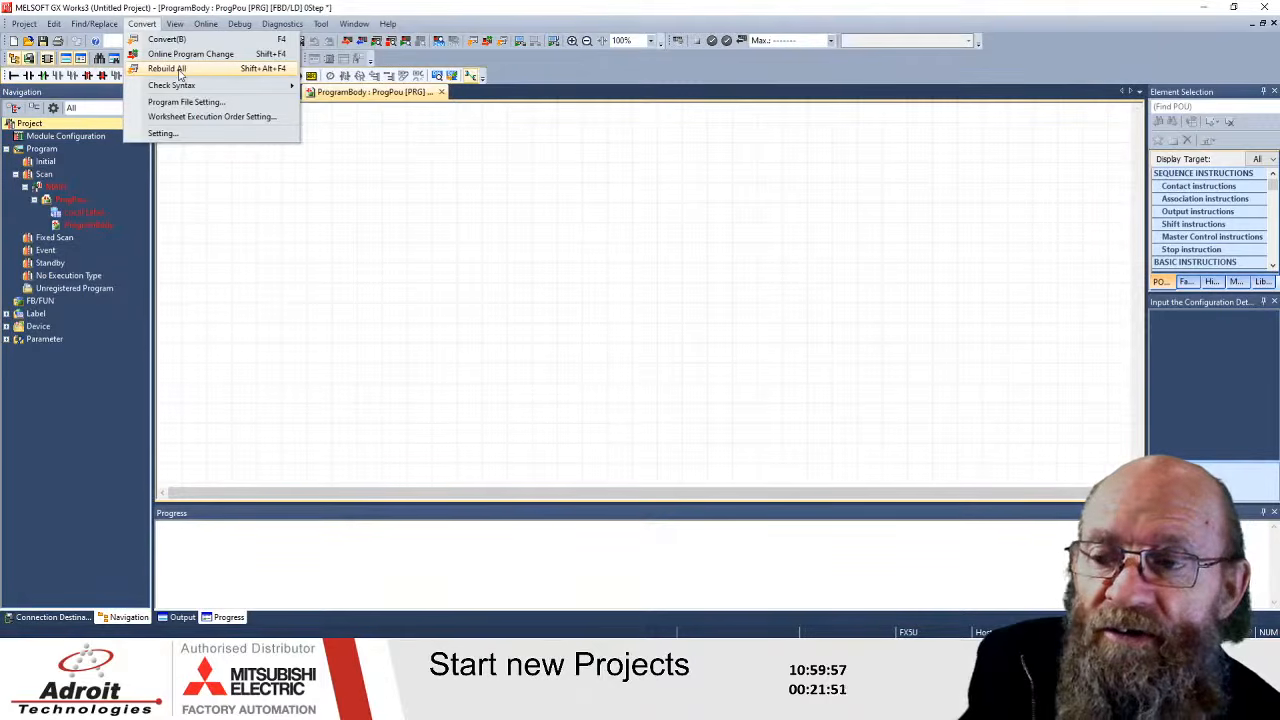
{"action": "left_click", "coordinate": [361, 249]}
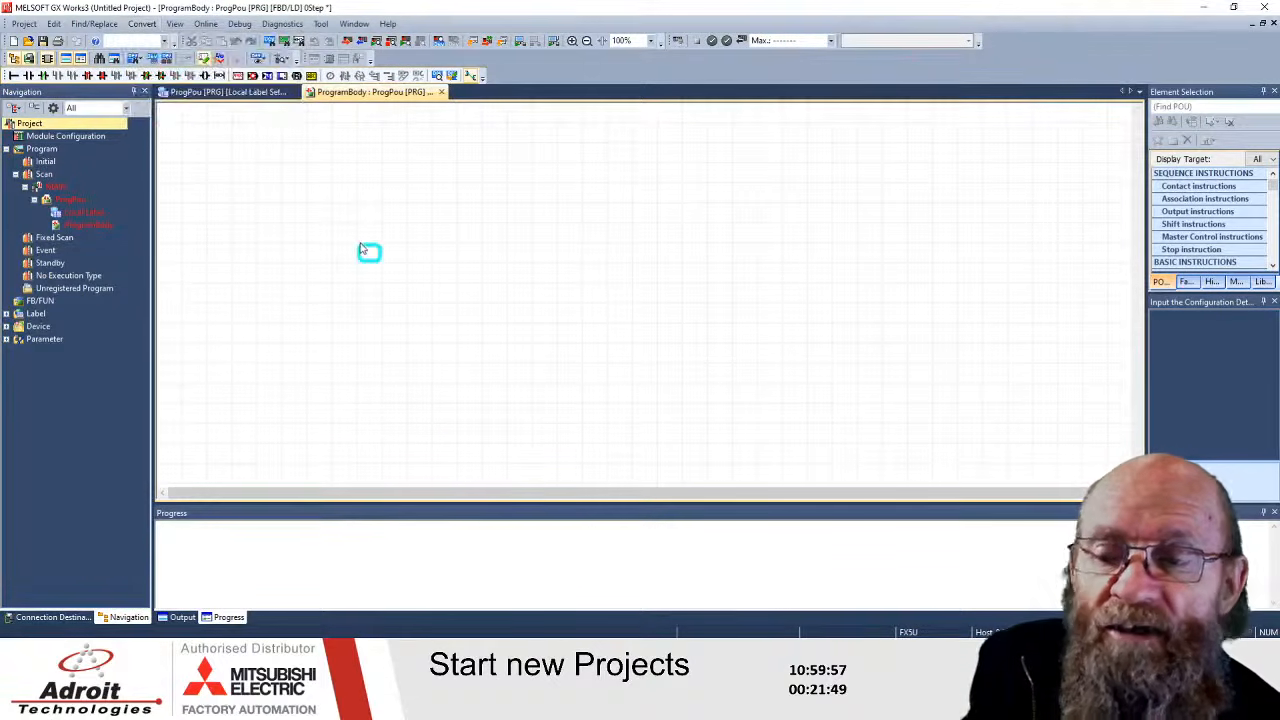
{"action": "left_click", "coordinate": [265, 219]}
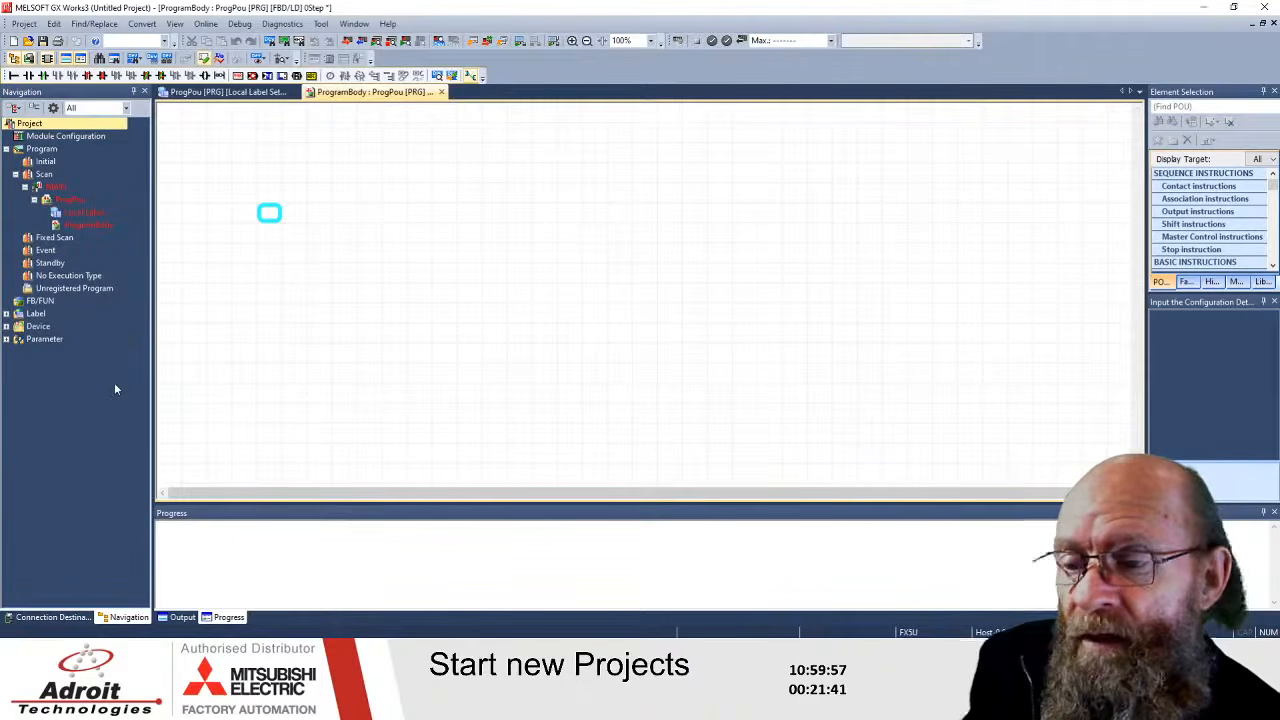
{"action": "key", "text": "End"}
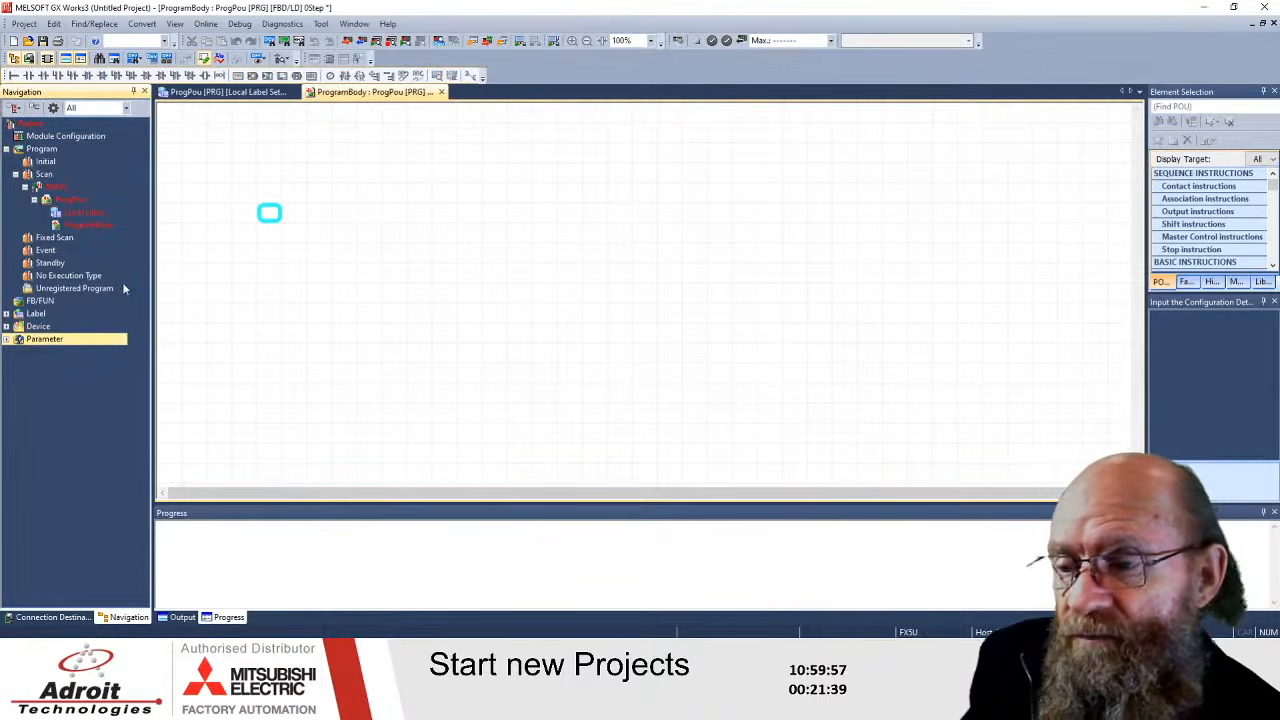
{"action": "left_click", "coordinate": [366, 214]}
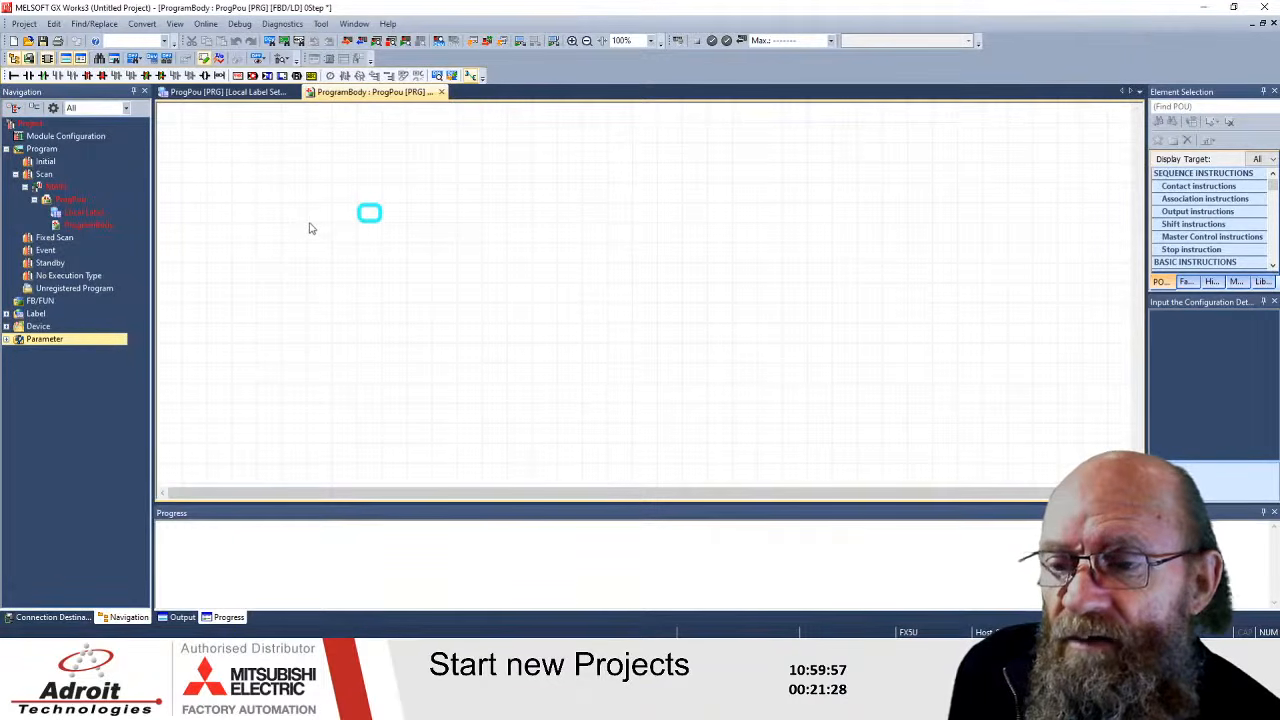
{"action": "left_click", "coordinate": [326, 211]}
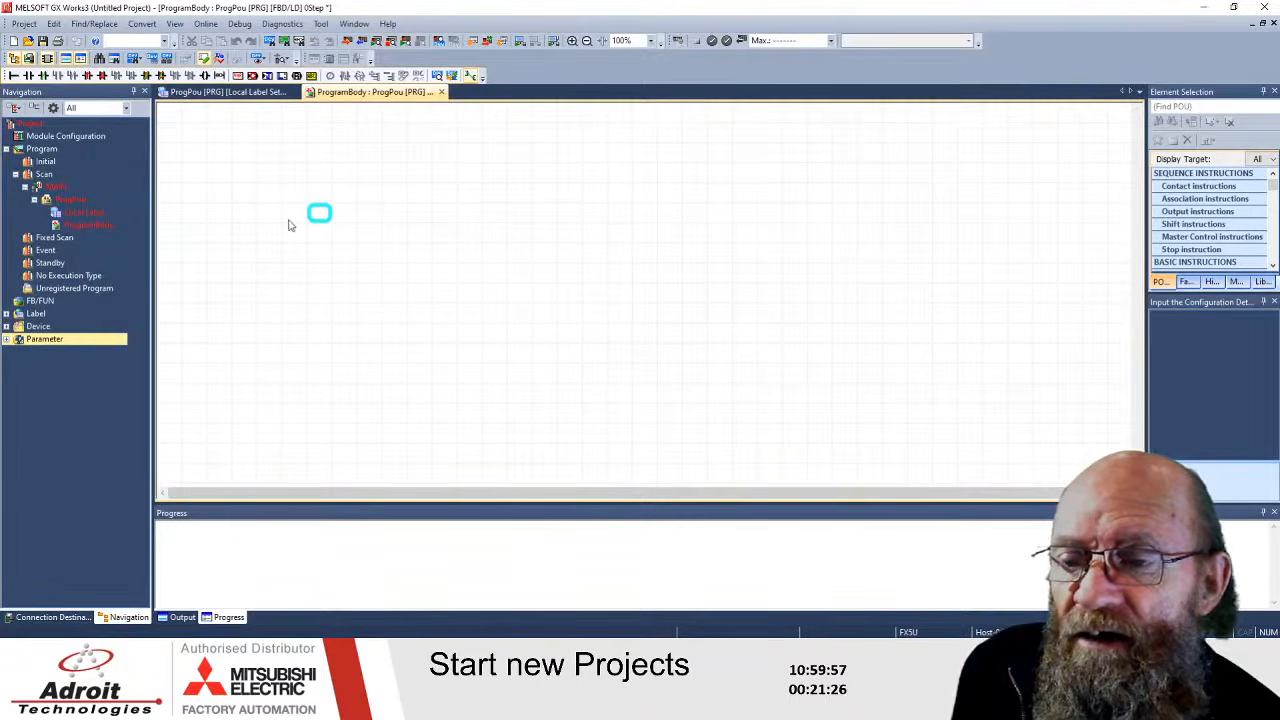
{"action": "left_click", "coordinate": [295, 216]}
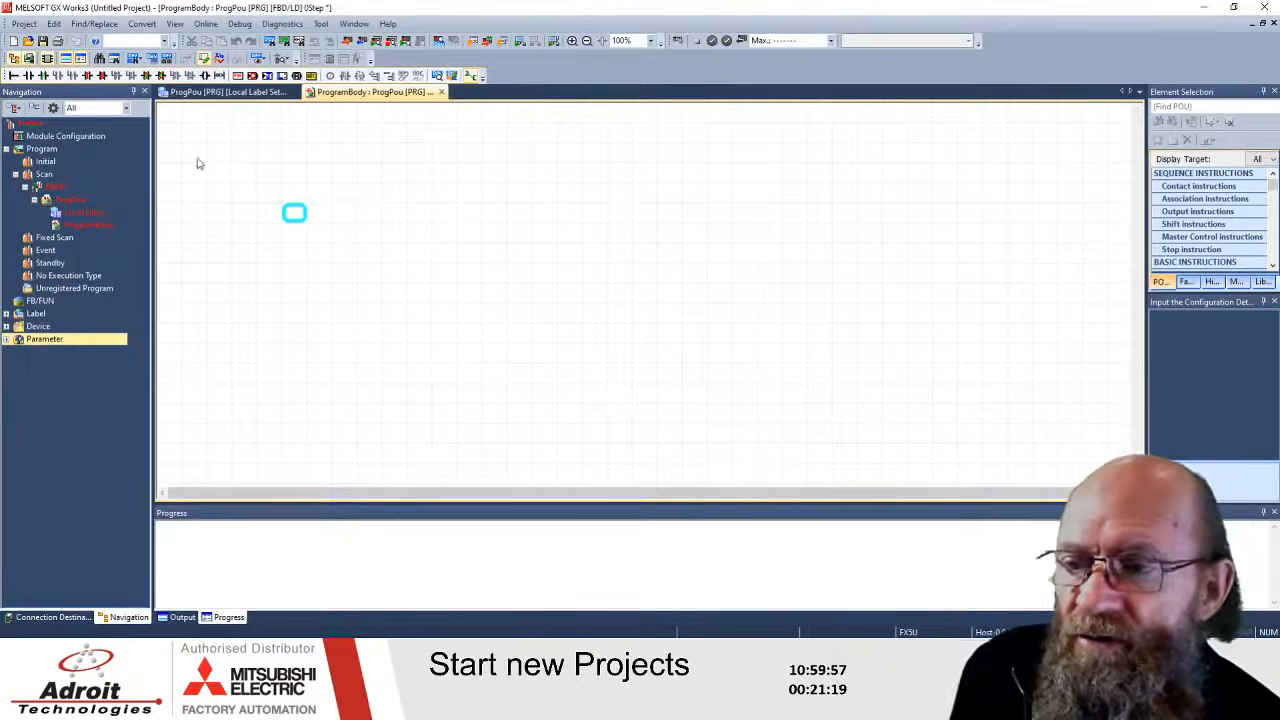
{"action": "left_click", "coordinate": [45, 163]}
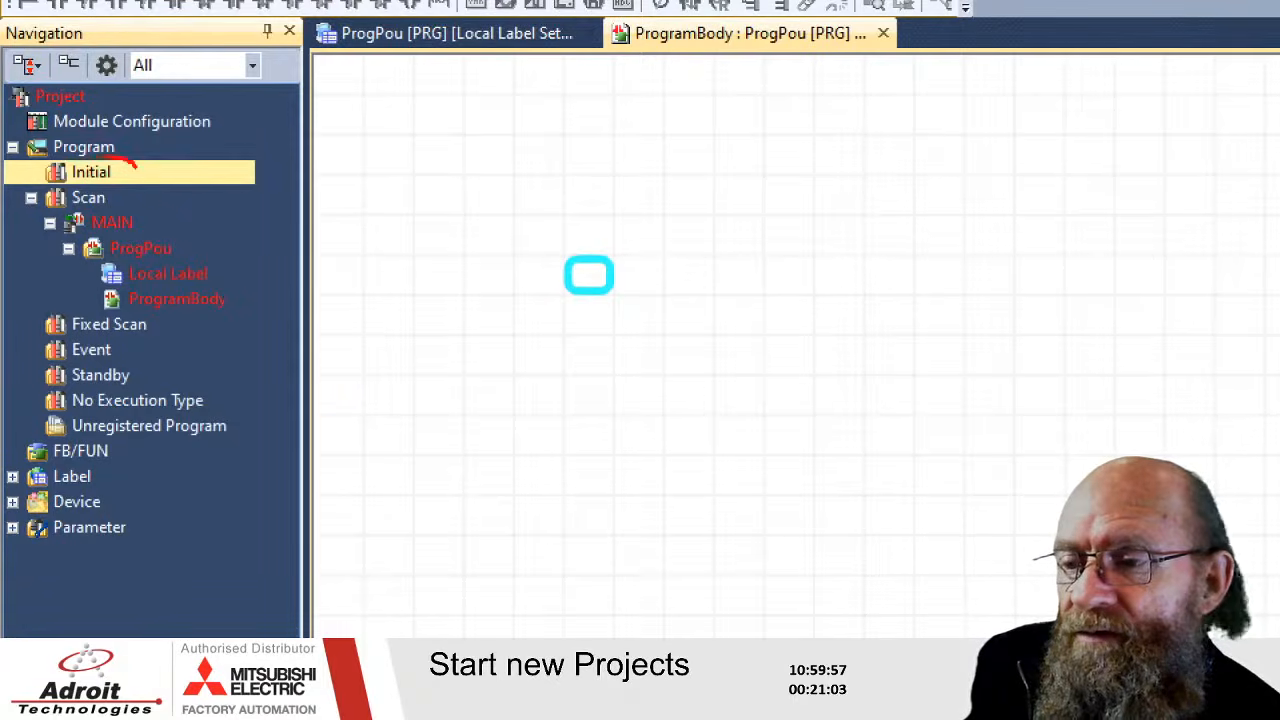
Step: Add program block ProgPou1 in the FBD/LD language to the Initial group, with MAIN1 as its program file
{"action": "mouse_move", "coordinate": [130, 160]}
{"action": "left_mouse_down"}
{"action": "mouse_move", "coordinate": [45, 166]}
{"action": "mouse_move", "coordinate": [66, 182]}
{"action": "mouse_move", "coordinate": [152, 183]}
{"action": "mouse_move", "coordinate": [156, 168]}
{"action": "mouse_move", "coordinate": [136, 160]}
{"action": "left_mouse_up"}
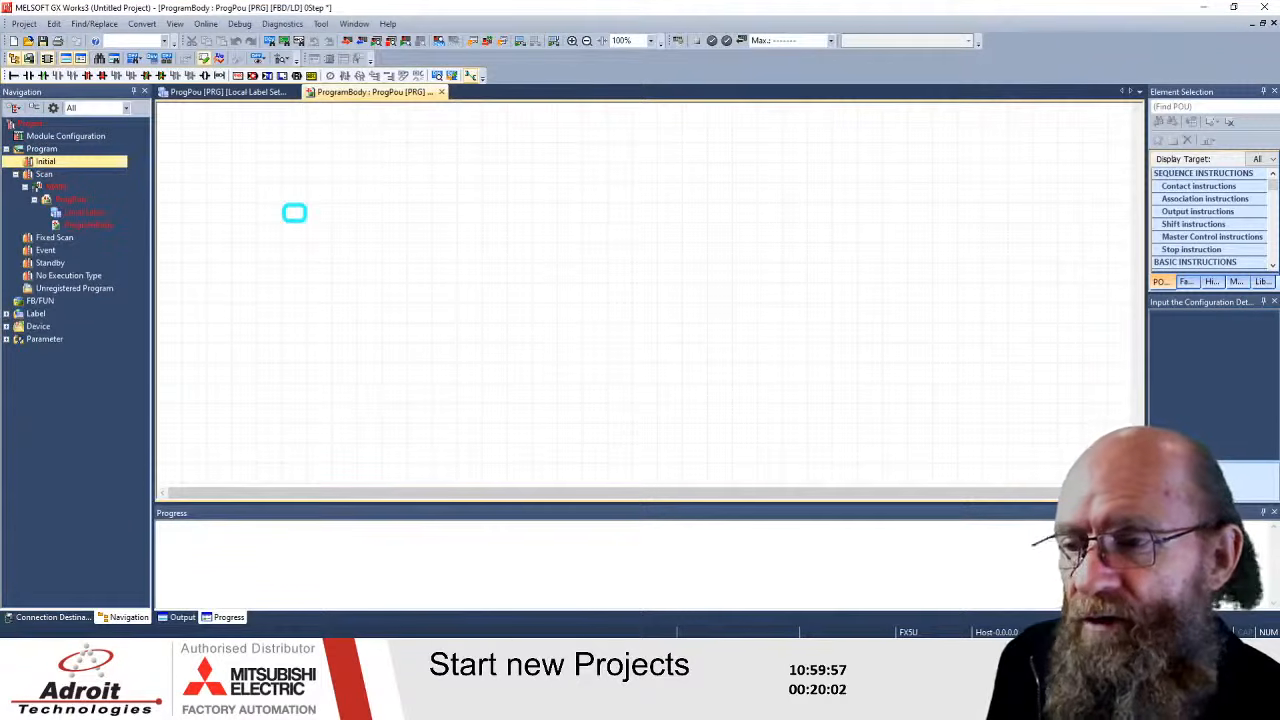
{"action": "right_click", "coordinate": [50, 166]}
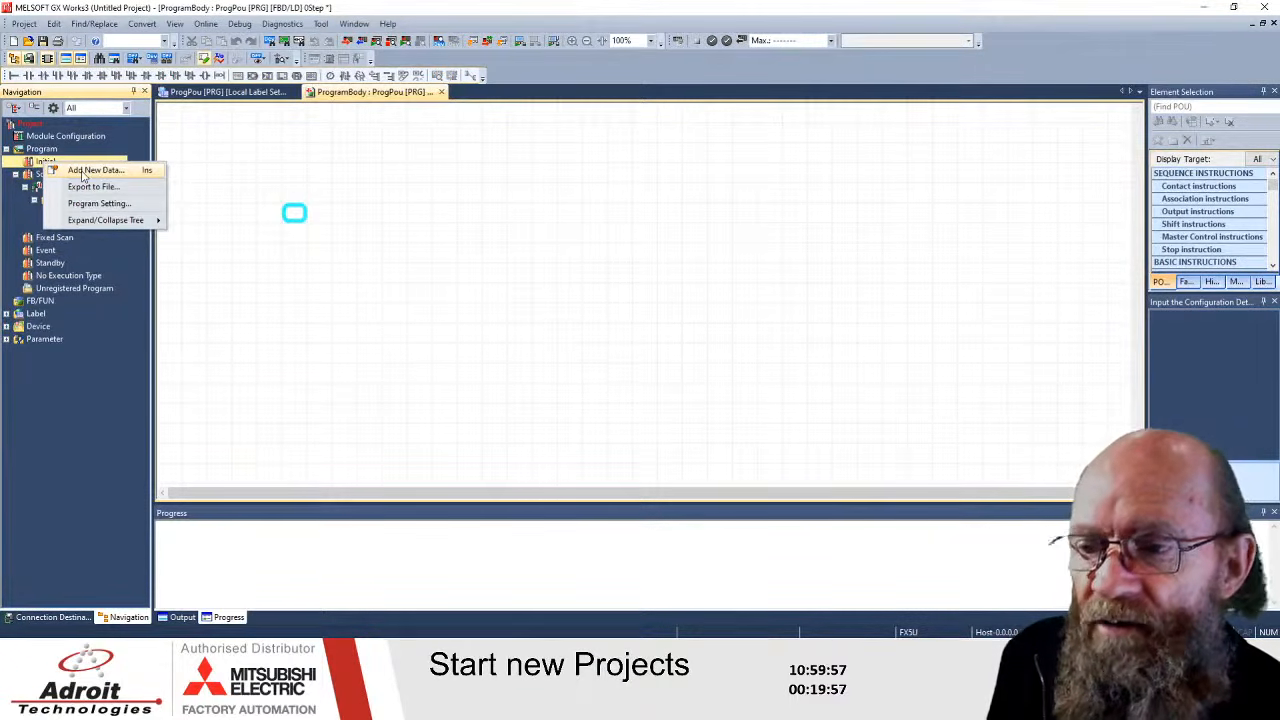
{"action": "left_click", "coordinate": [85, 172]}
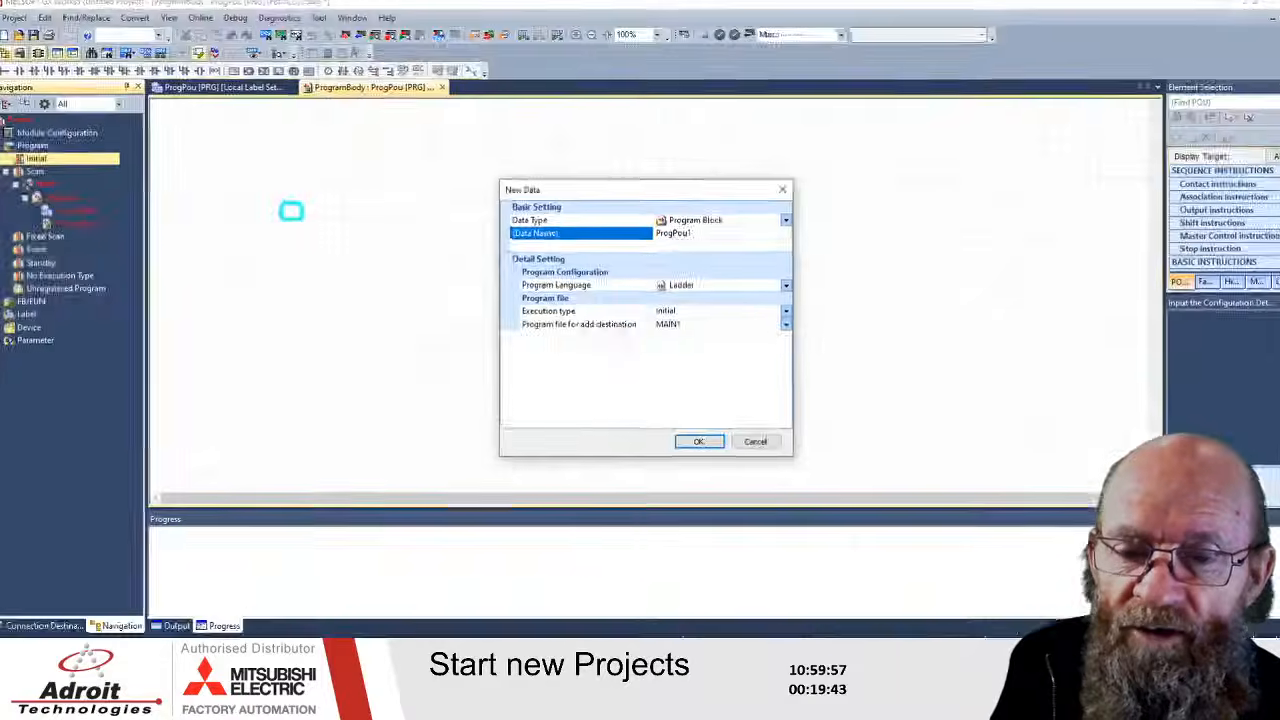
{"action": "left_click", "coordinate": [777, 285]}
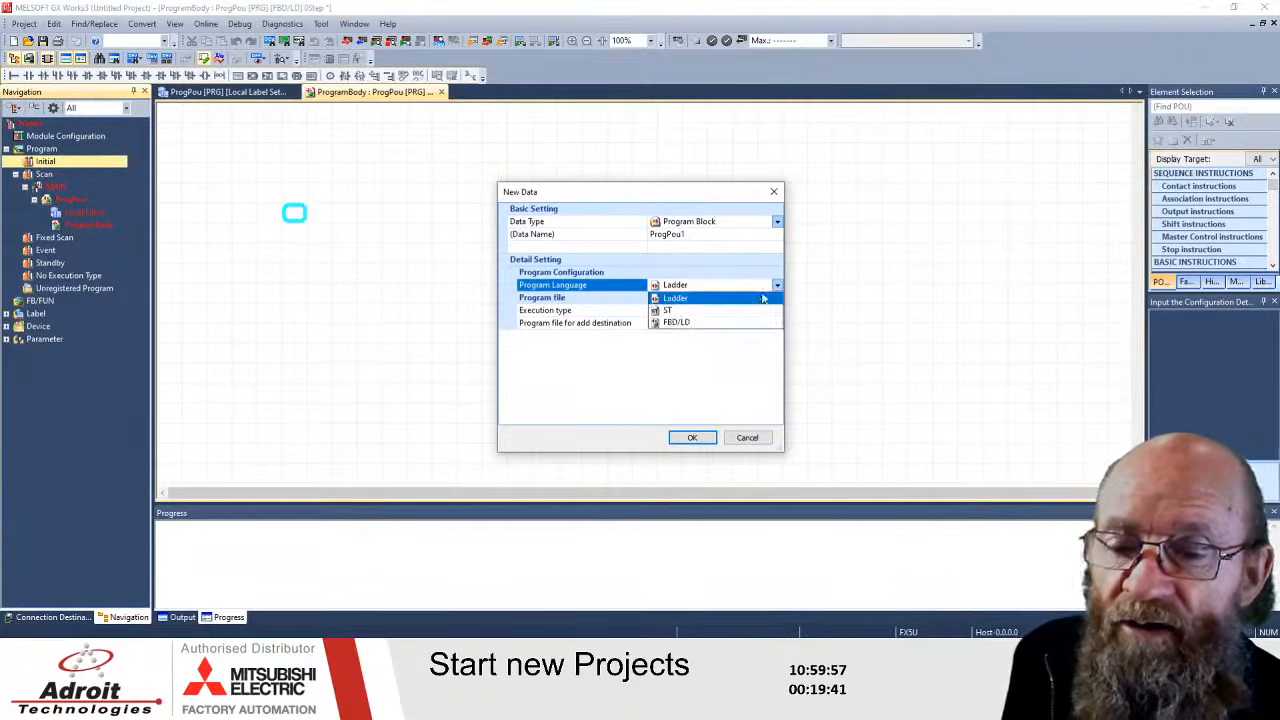
{"action": "left_click", "coordinate": [671, 323]}
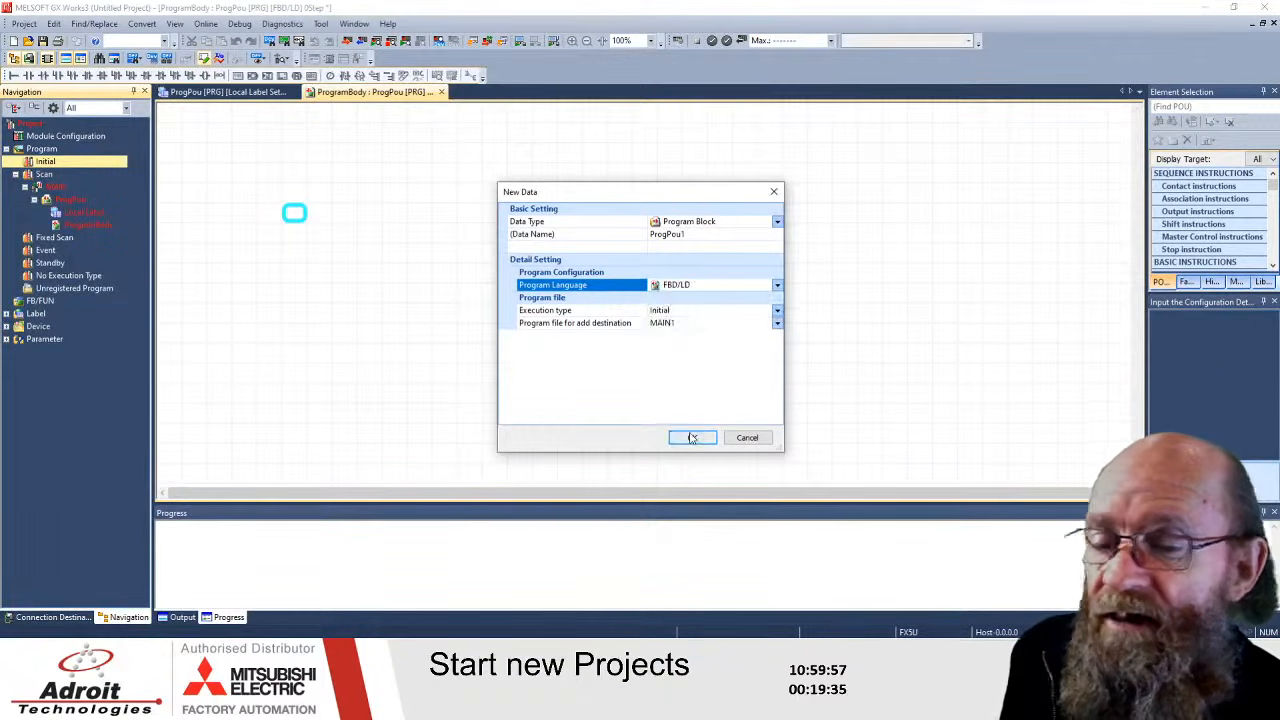
{"action": "left_click", "coordinate": [690, 443]}
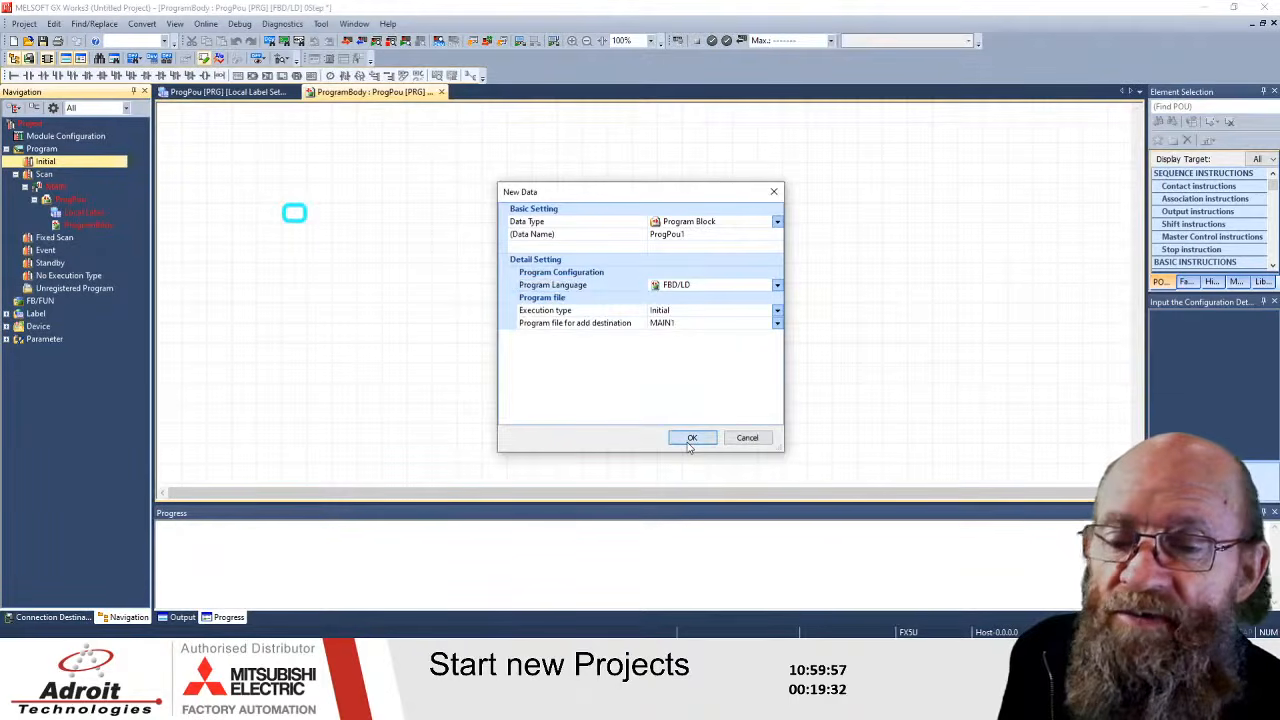
{"action": "left_click", "coordinate": [689, 441]}
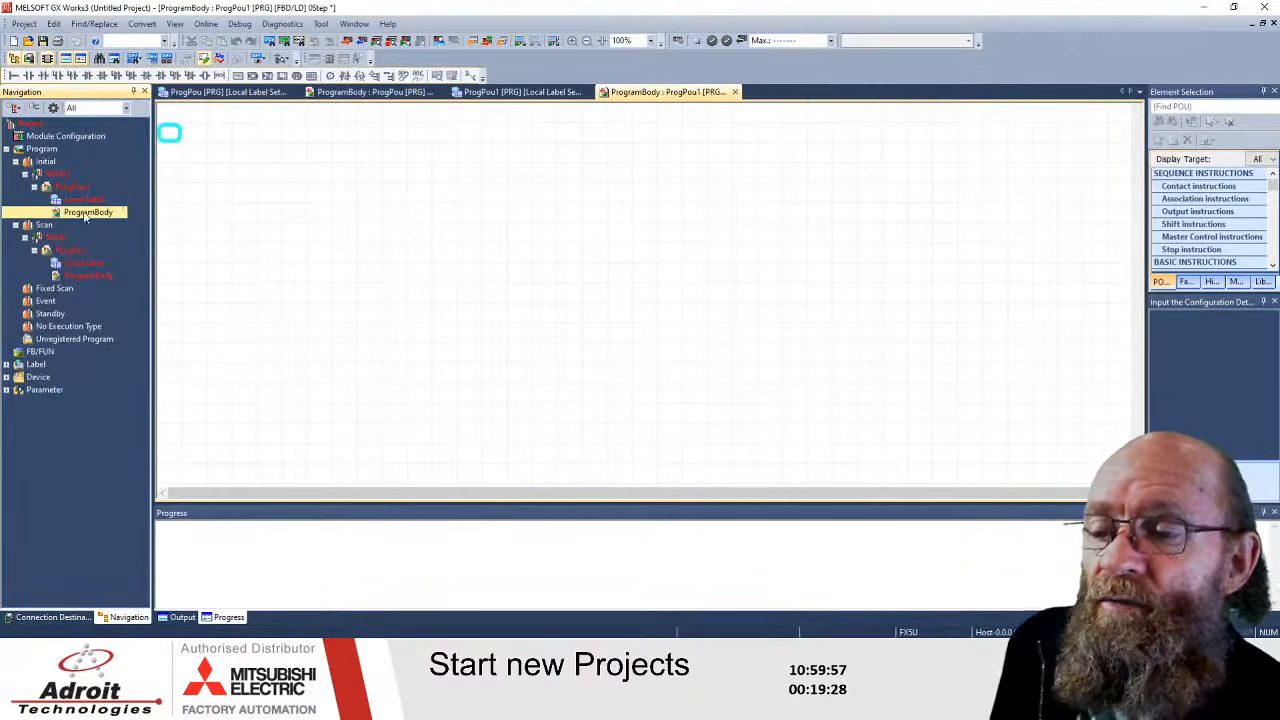
Step: Add program block ProgPou2 in the Ladder language to program file MAIN1 of the Initial group
{"action": "right_click", "coordinate": [45, 165]}
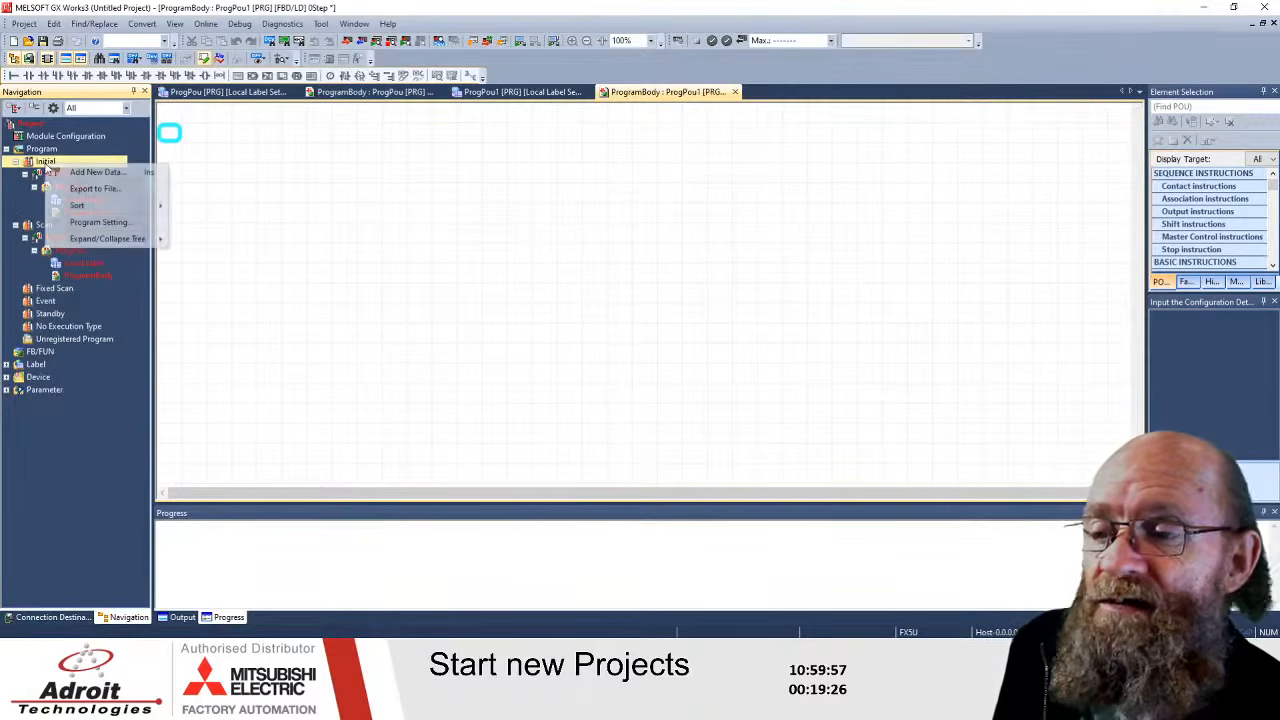
{"action": "left_click", "coordinate": [88, 176]}
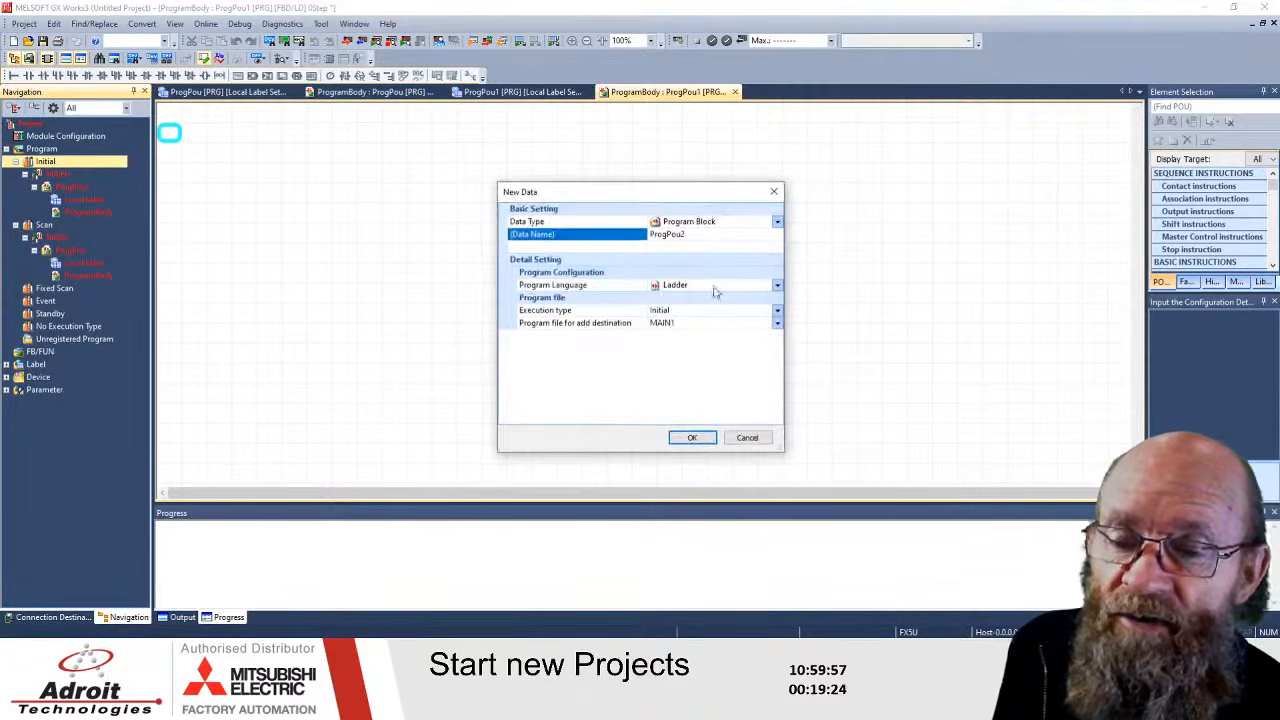
{"action": "left_click", "coordinate": [722, 287]}
{"action": "left_click", "coordinate": [722, 287]}
{"action": "left_click", "coordinate": [692, 438]}
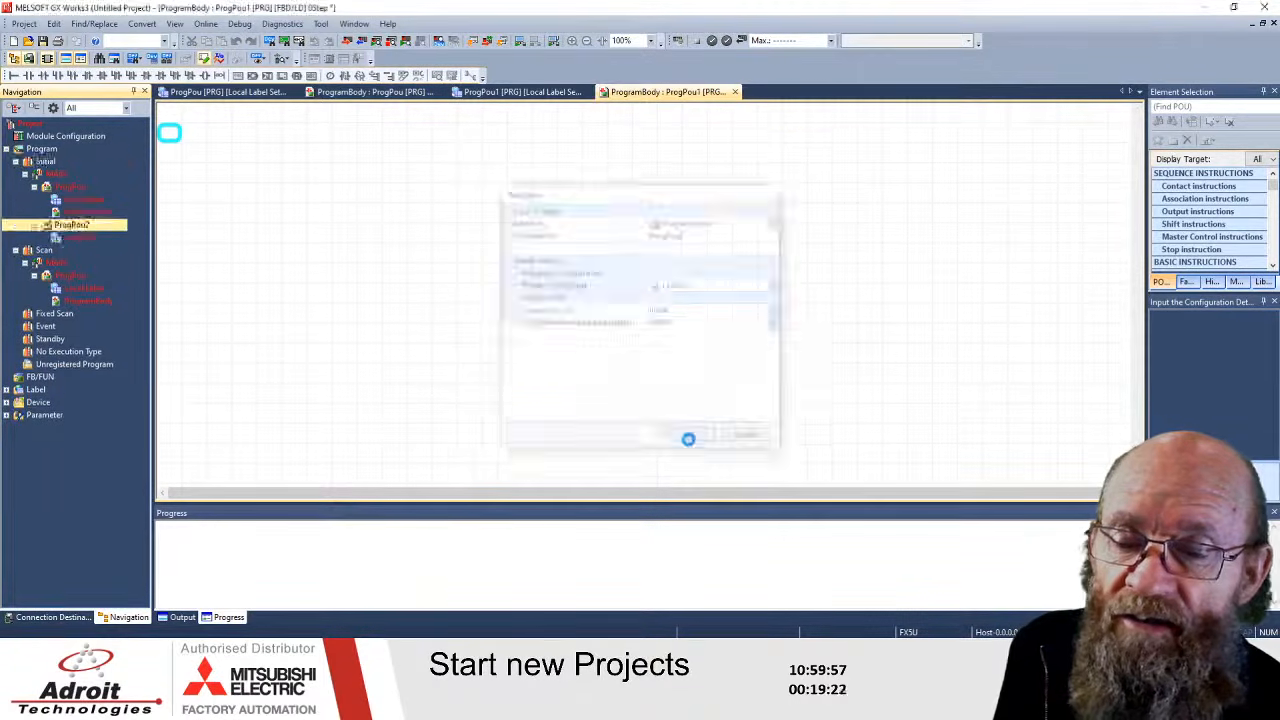
Step: Add program block ProgPou3 in the ST language to program file MAIN1 of the Initial group
{"action": "right_click", "coordinate": [56, 163]}
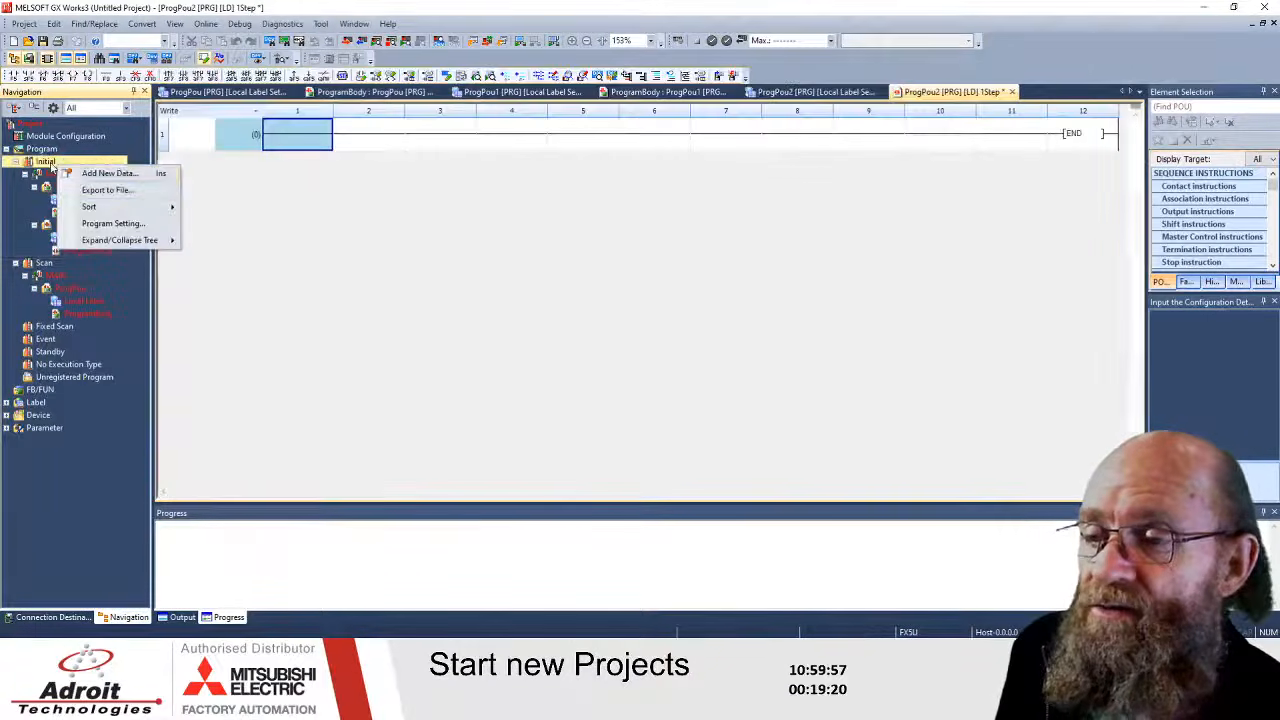
{"action": "left_click", "coordinate": [104, 177]}
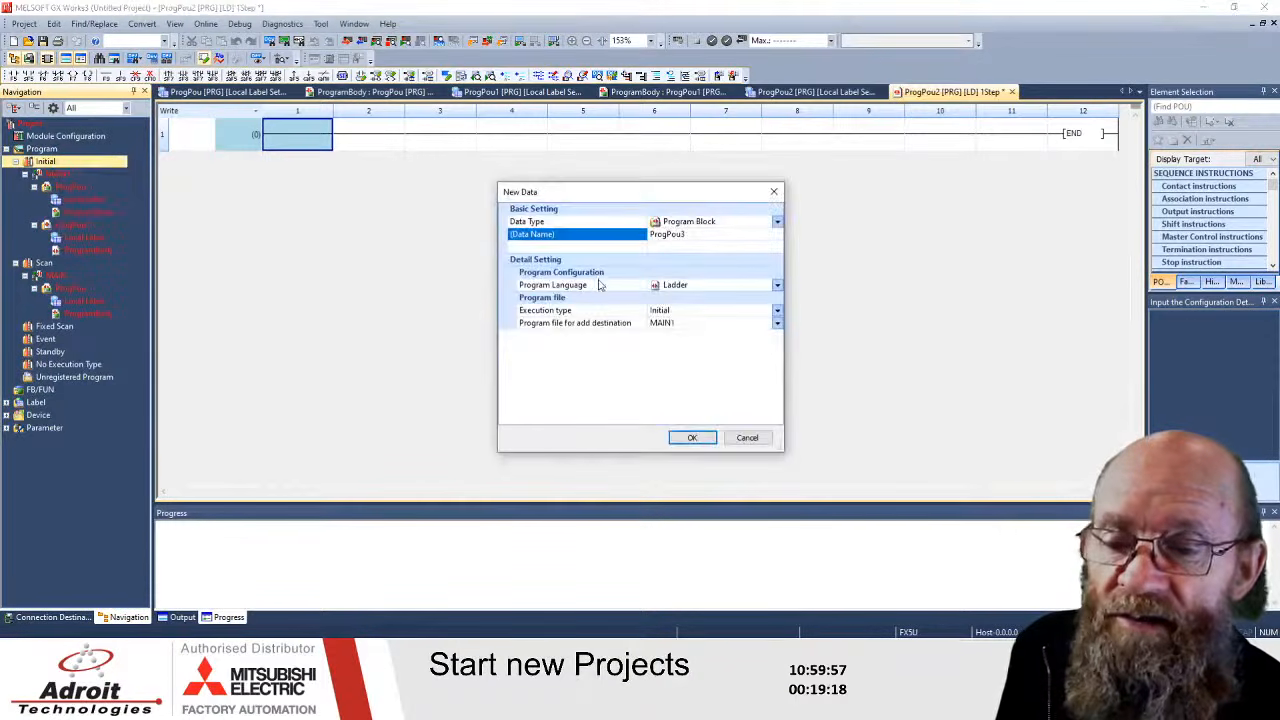
{"action": "left_click", "coordinate": [682, 288]}
{"action": "left_click", "coordinate": [668, 311]}
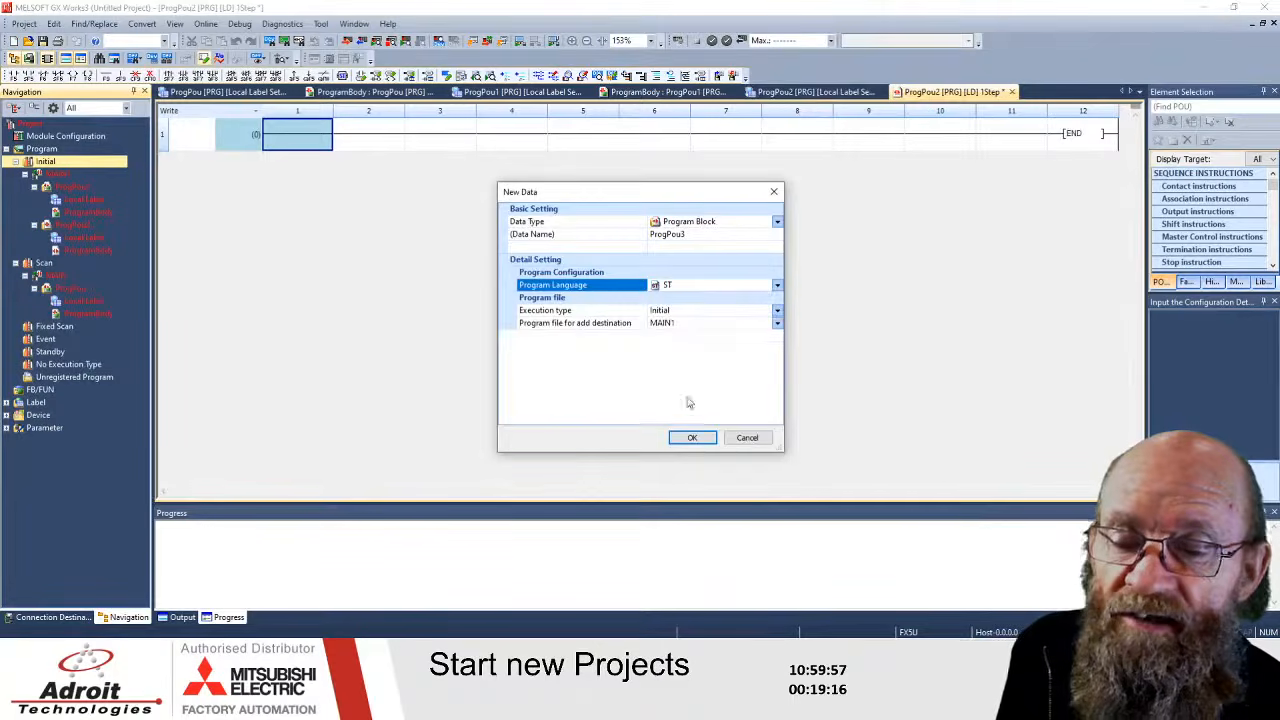
{"action": "left_click", "coordinate": [692, 438]}
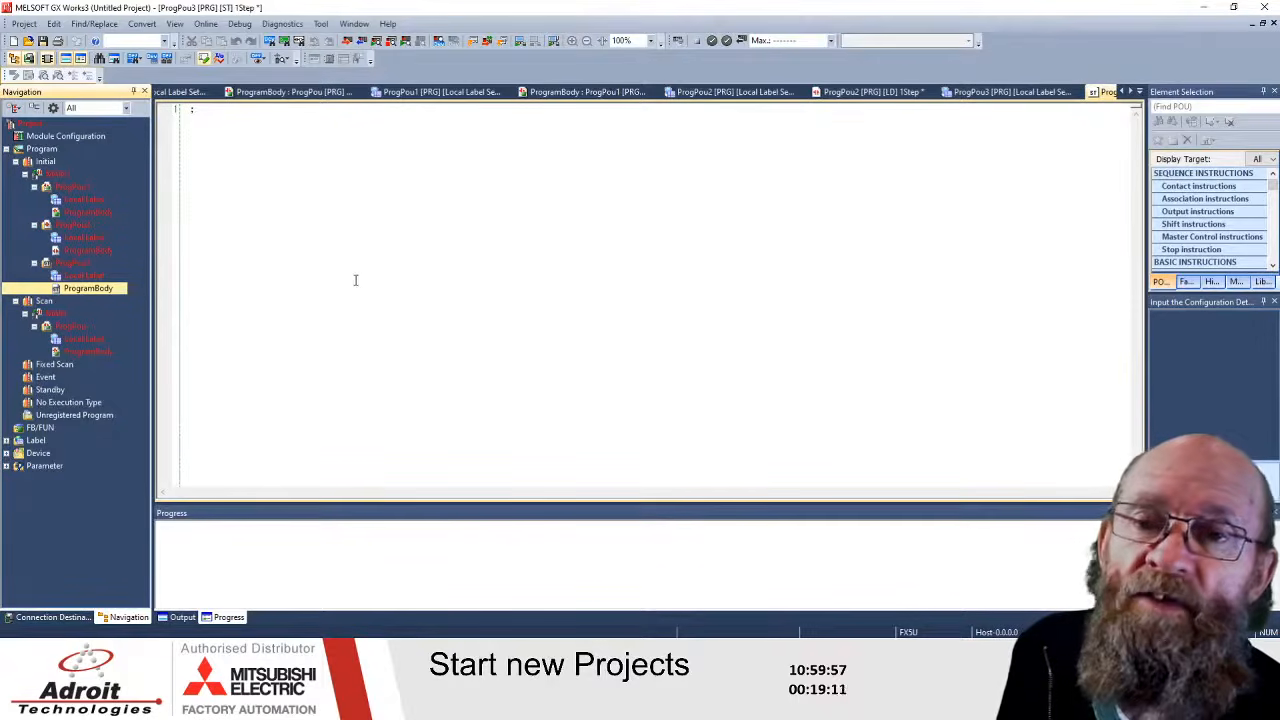
Step: Widen the Element Selection pane and open the program bodies of ProgPou2 and of ProgPou in the Scan group
{"action": "left_click", "coordinate": [61, 190]}
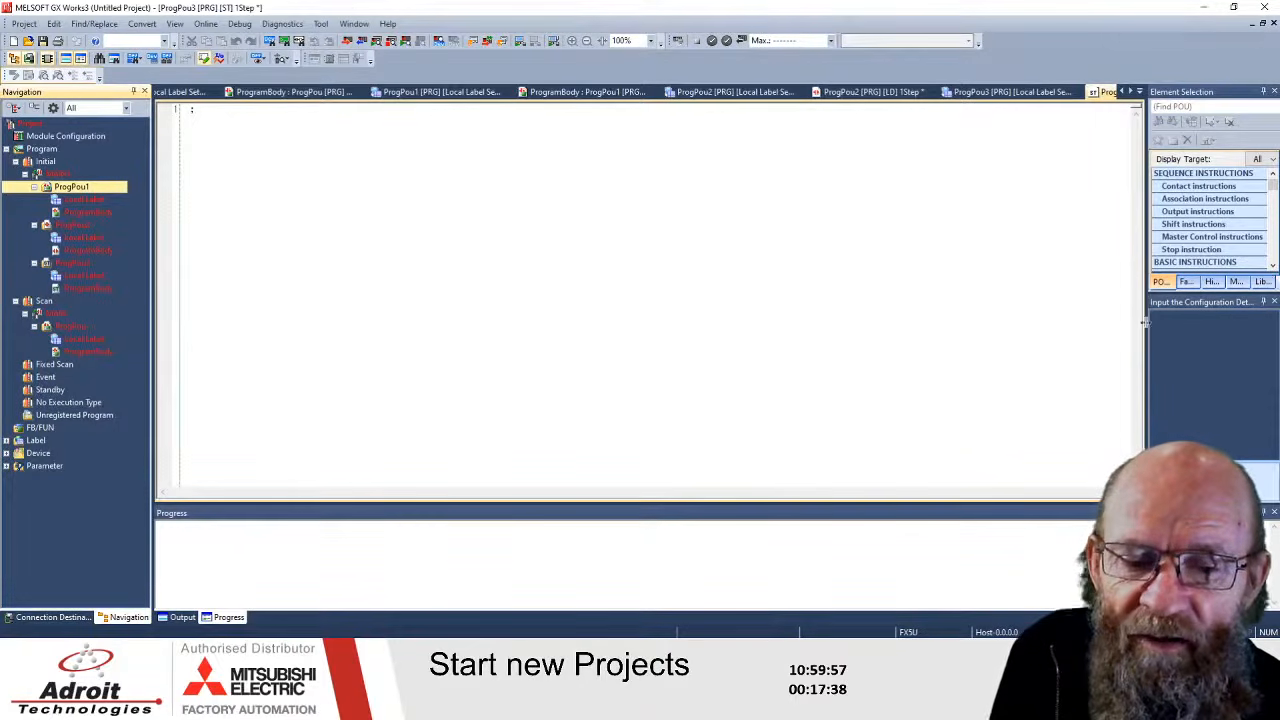
{"action": "left_click_drag", "start_coordinate": [1142, 328], "coordinate": [1008, 328]}
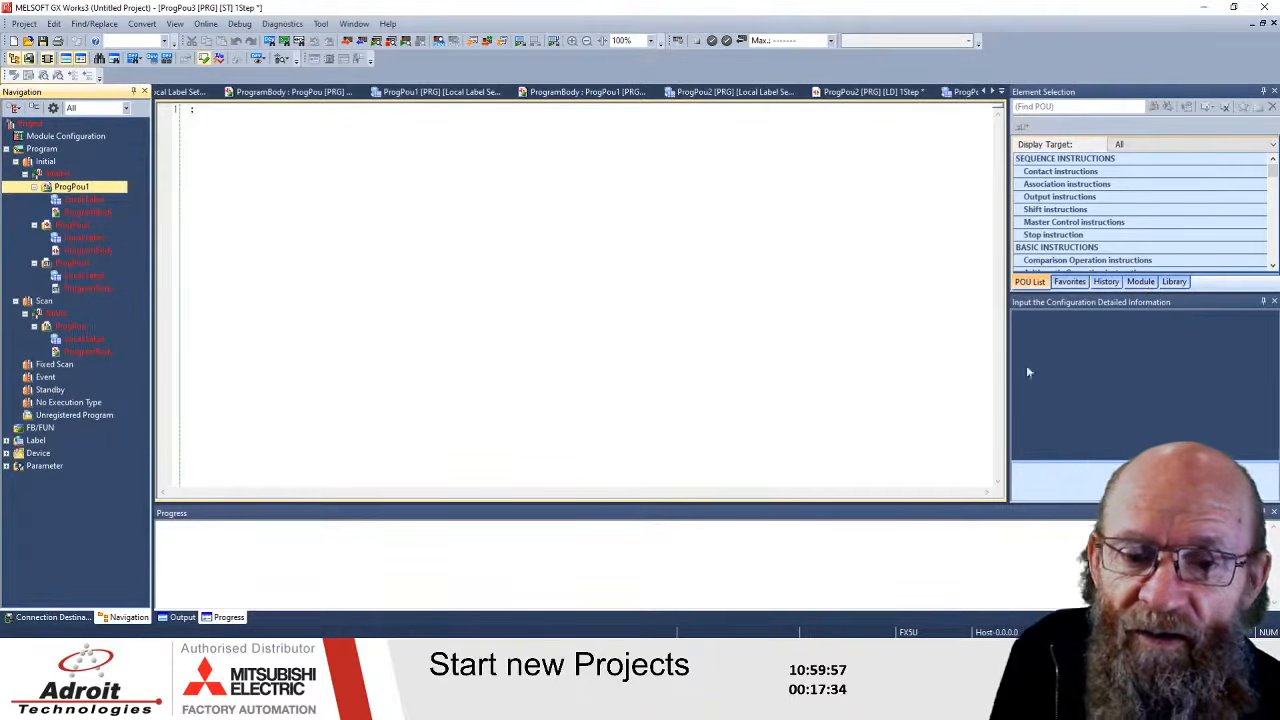
{"action": "left_click", "coordinate": [72, 252]}
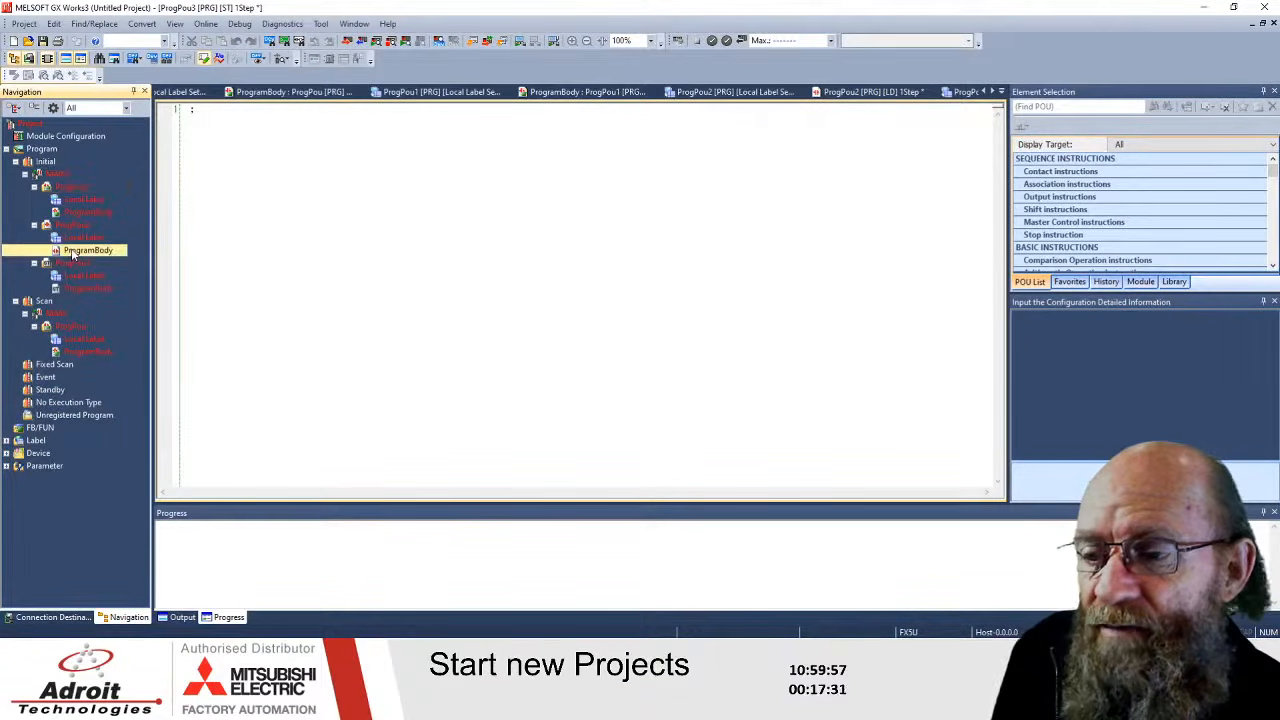
{"action": "double_click", "coordinate": [72, 252]}
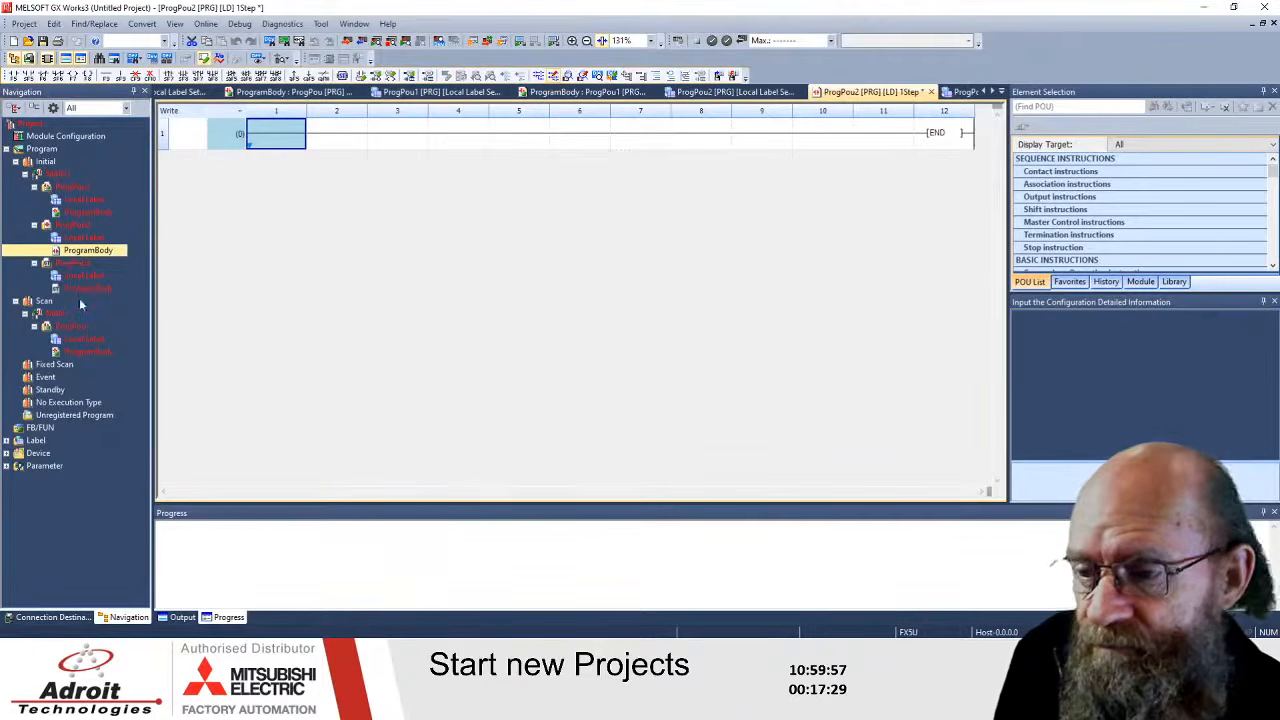
{"action": "double_click", "coordinate": [85, 353]}
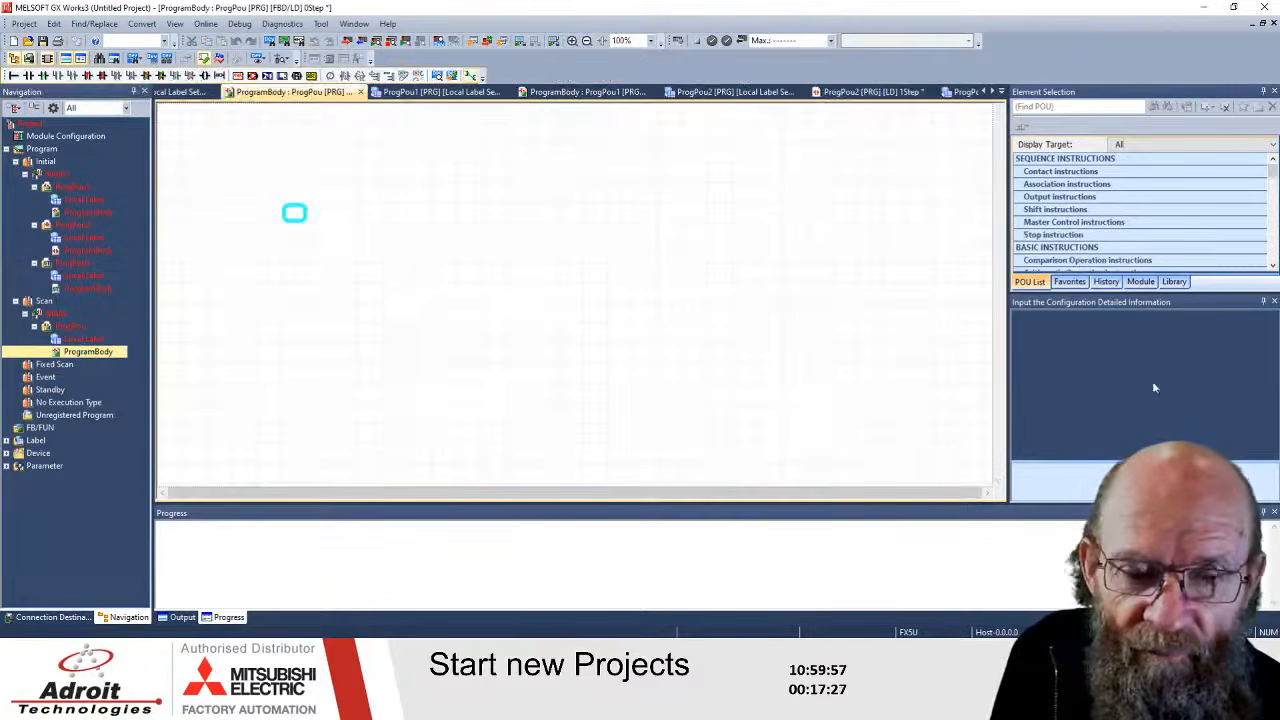
Step: Make the Element Selection pane taller and look through its instruction categories, including the Random number instructions
{"action": "left_click", "coordinate": [1075, 108]}
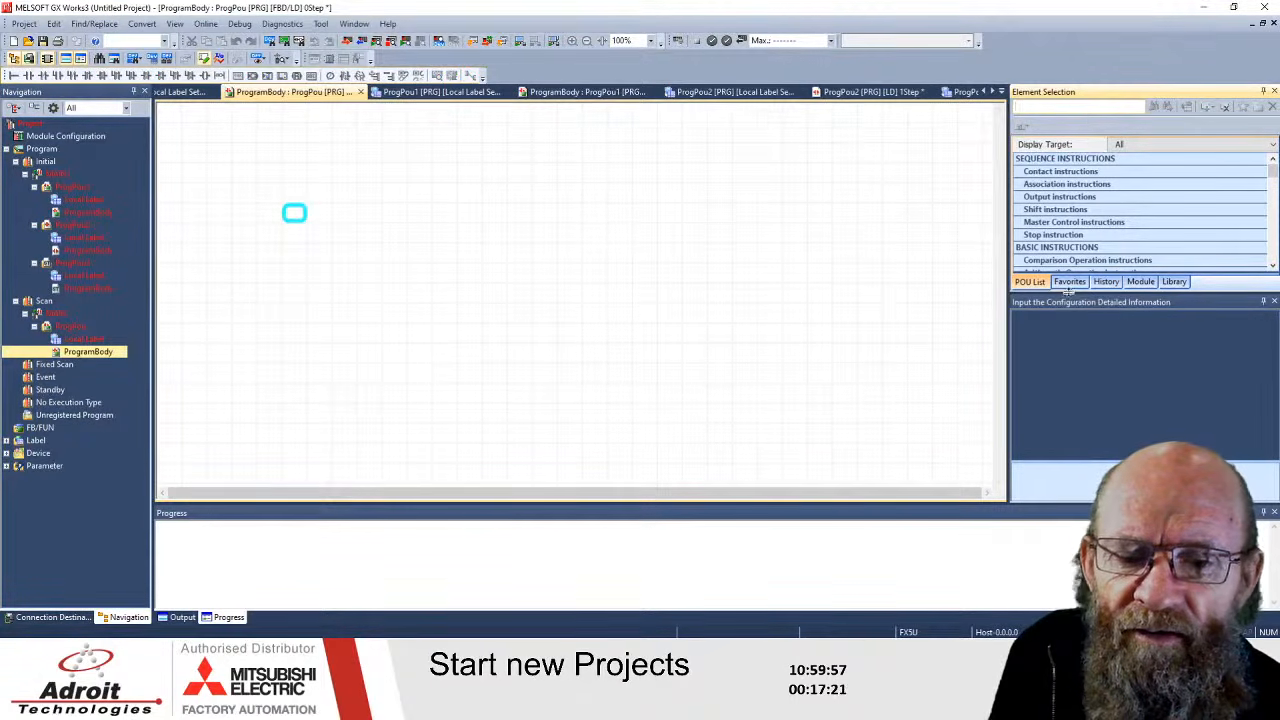
{"action": "left_click_drag", "start_coordinate": [1068, 296], "coordinate": [1064, 384]}
{"action": "scroll", "coordinate": [1087, 250], "scroll_direction": "down", "scroll_amount": 5}
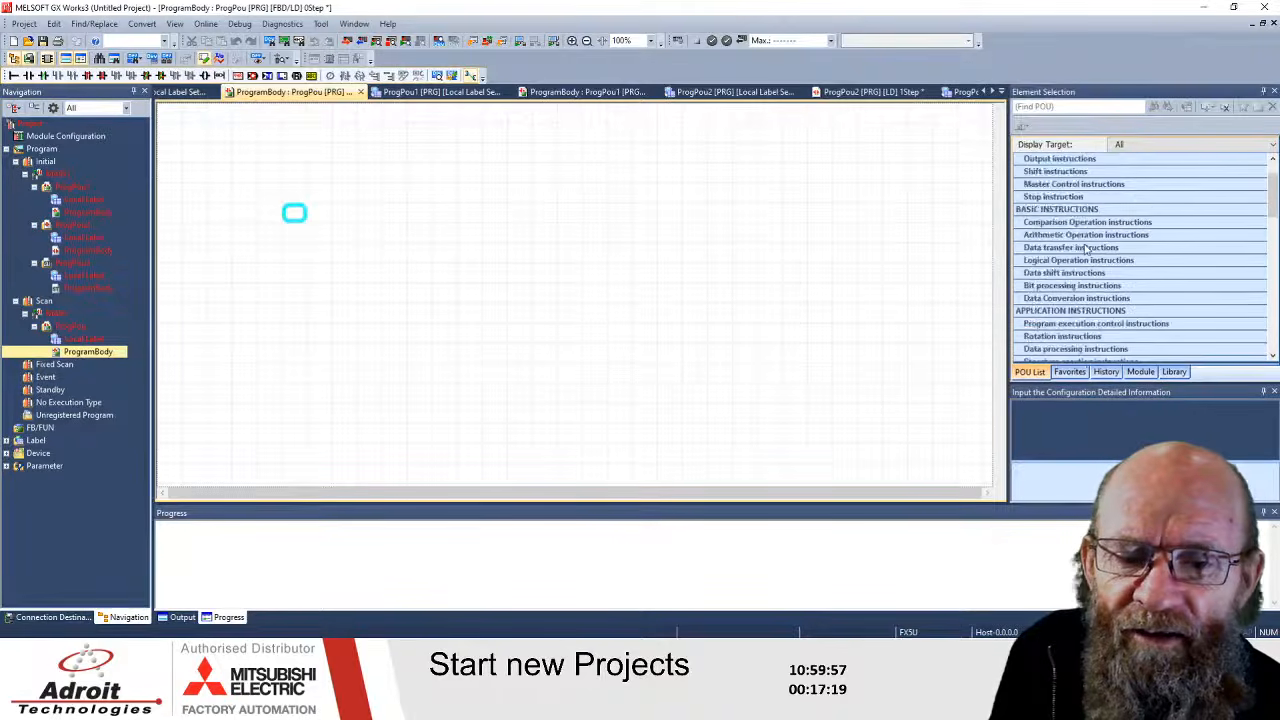
{"action": "scroll", "coordinate": [1087, 250], "scroll_direction": "down", "scroll_amount": 3}
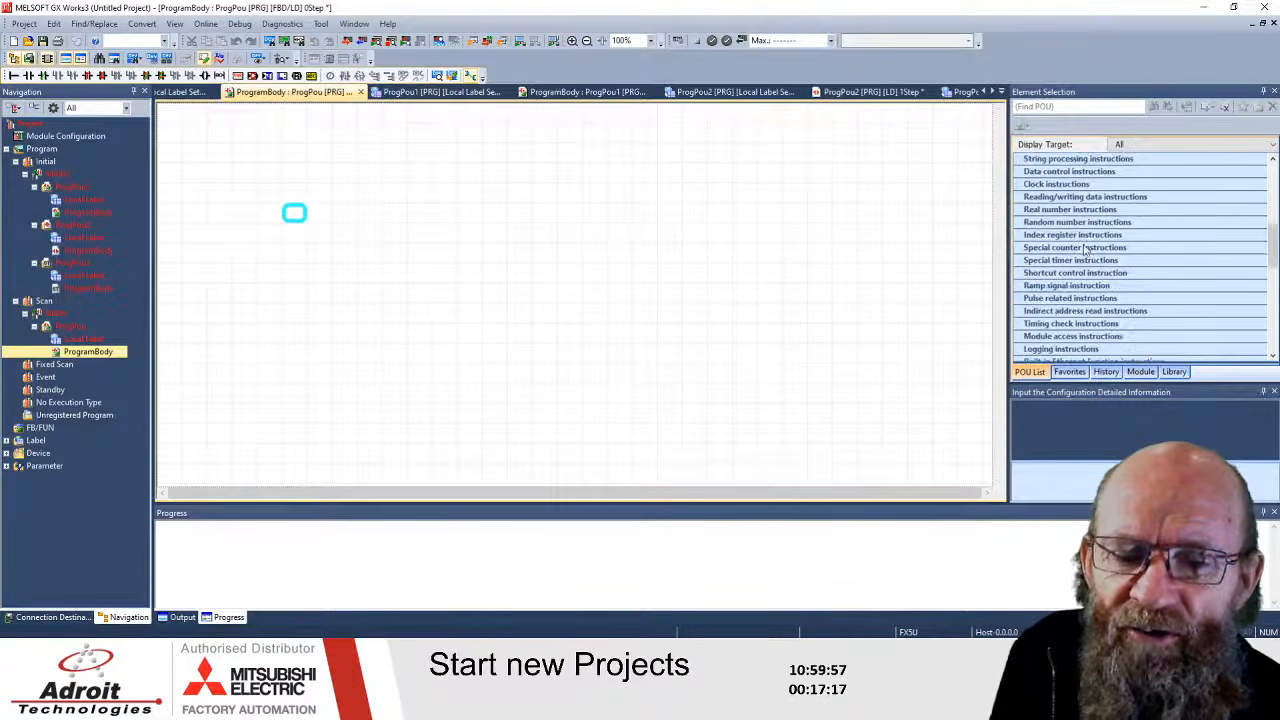
{"action": "double_click", "coordinate": [1046, 222]}
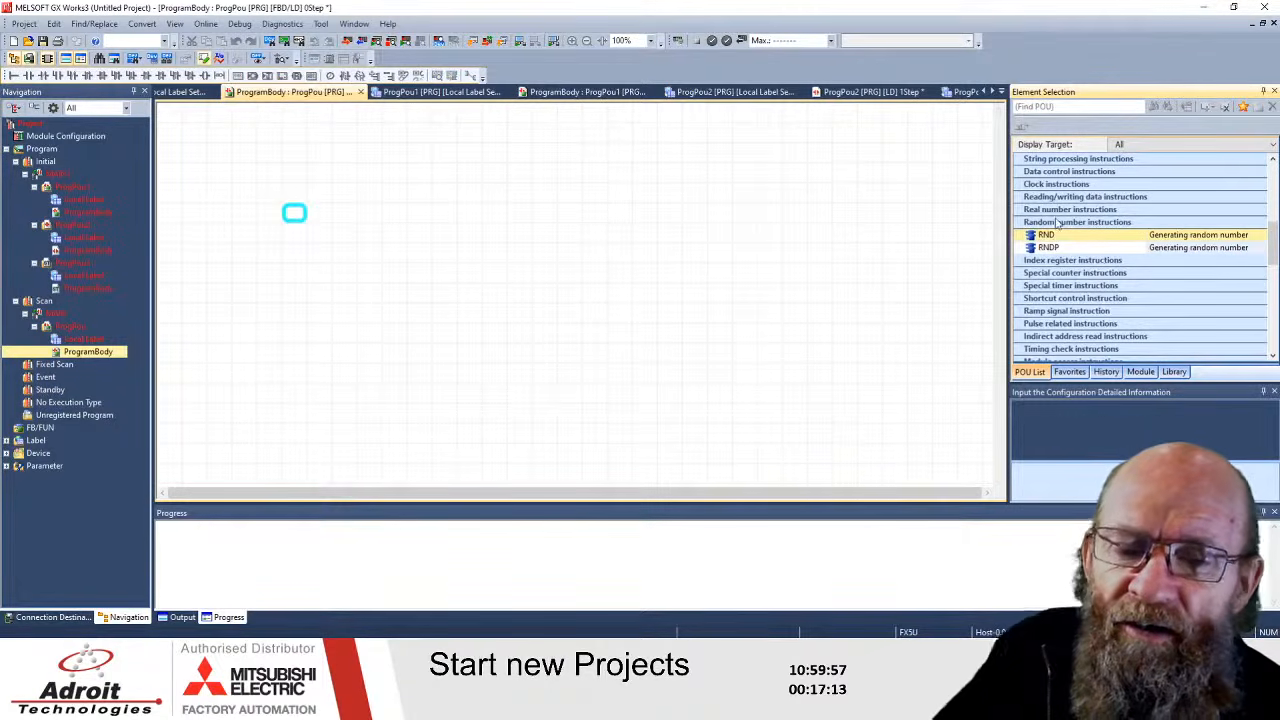
{"action": "double_click", "coordinate": [1057, 222]}
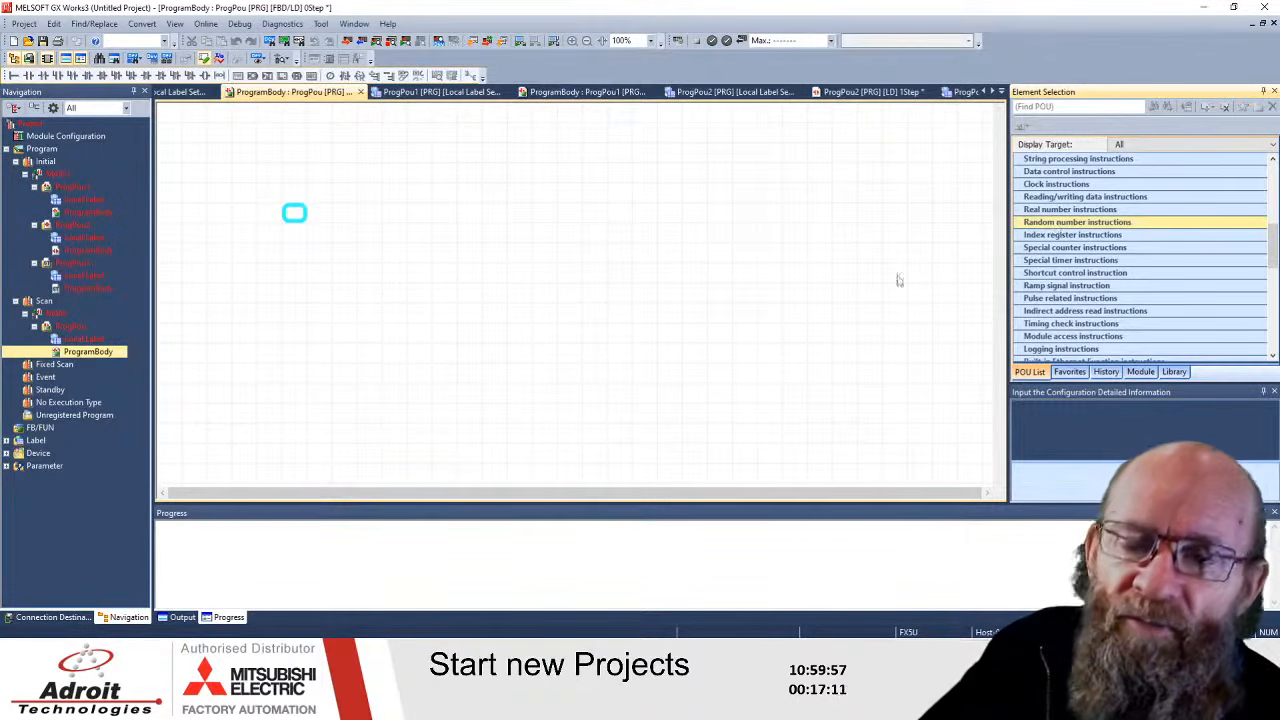
Step: Collapse program file MAIN1 in the Initial group and select the ProgramBody of ProgPou in the Scan group
{"action": "left_click", "coordinate": [50, 163]}
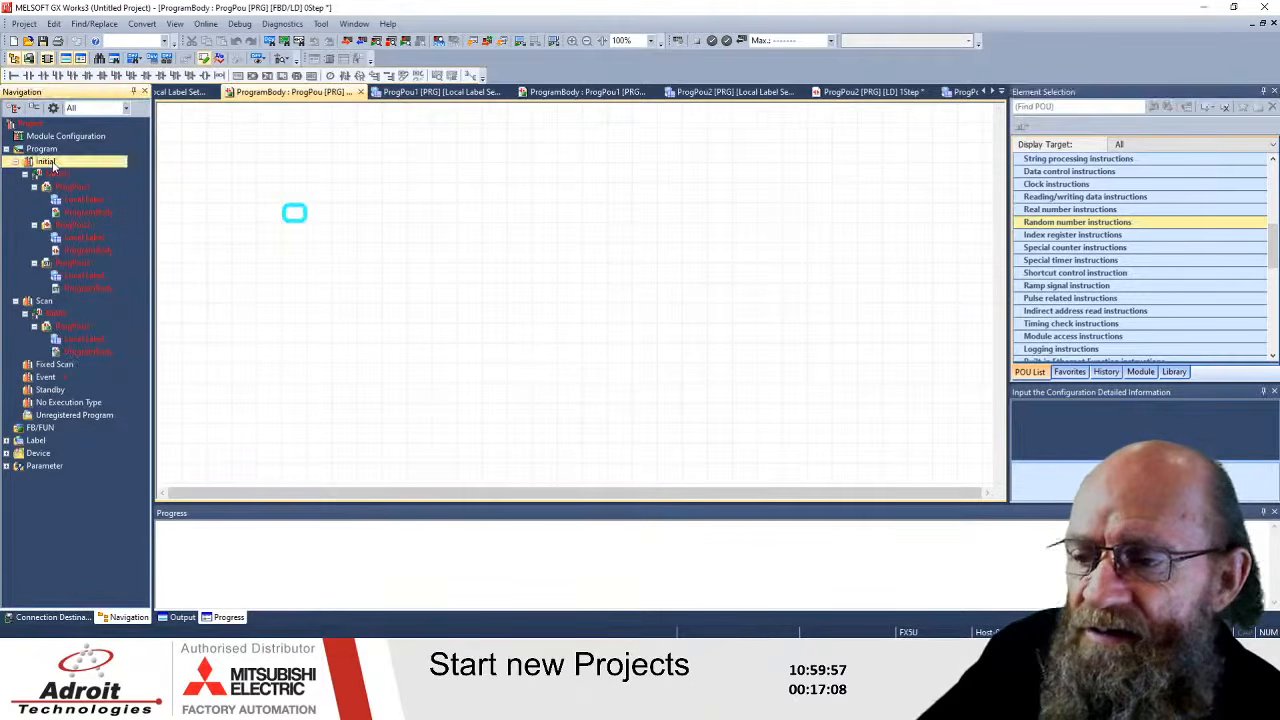
{"action": "left_click", "coordinate": [291, 193]}
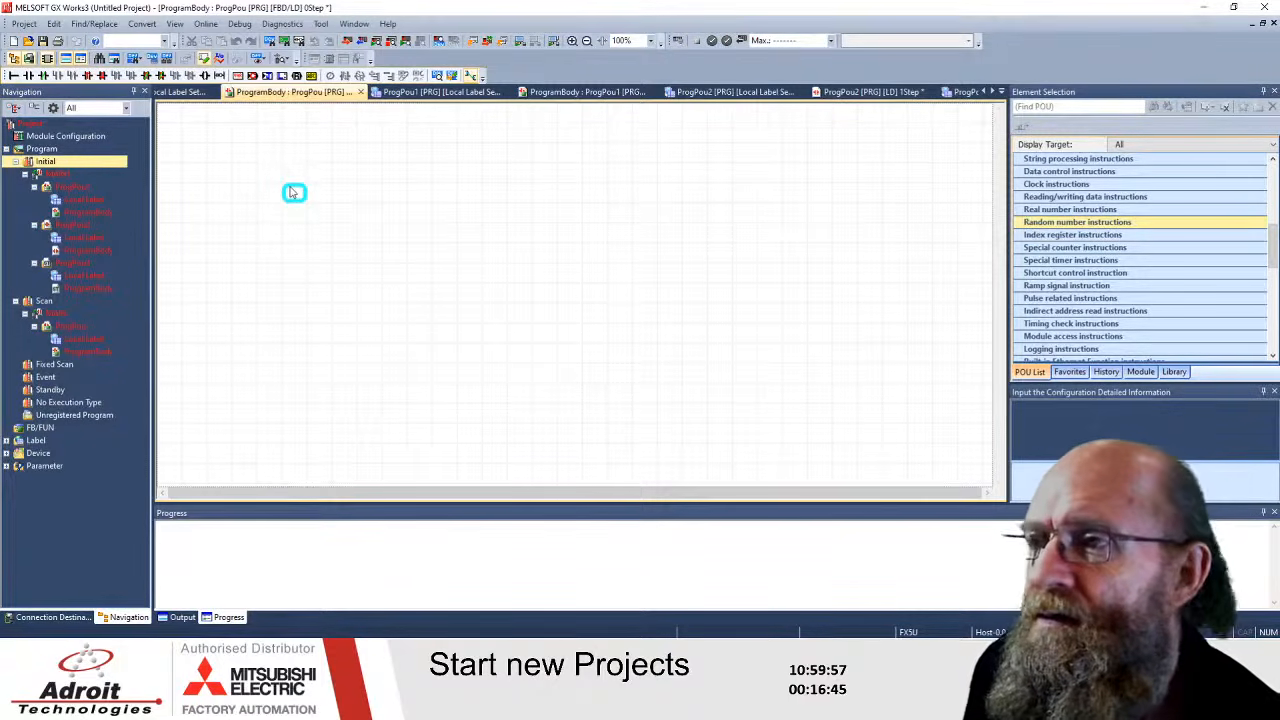
{"action": "left_click", "coordinate": [79, 352]}
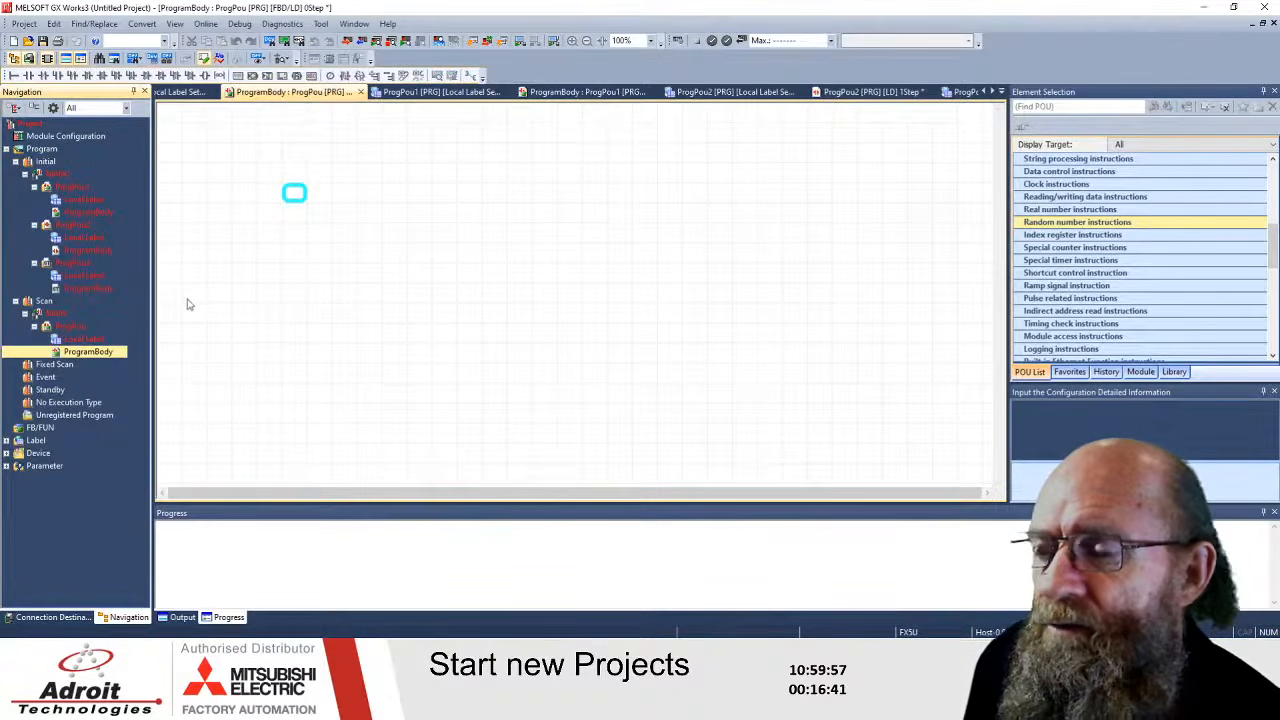
{"action": "left_click", "coordinate": [25, 175]}
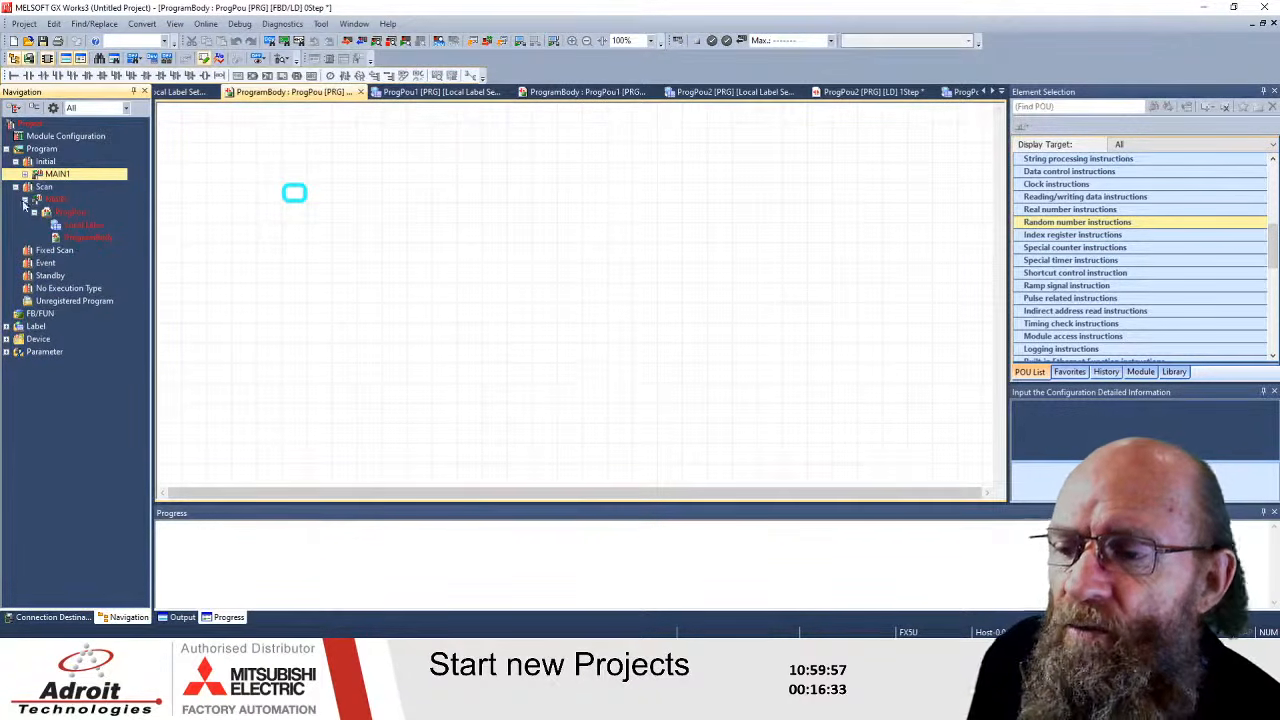
{"action": "left_click", "coordinate": [84, 238]}
{"action": "left_click", "coordinate": [292, 256]}
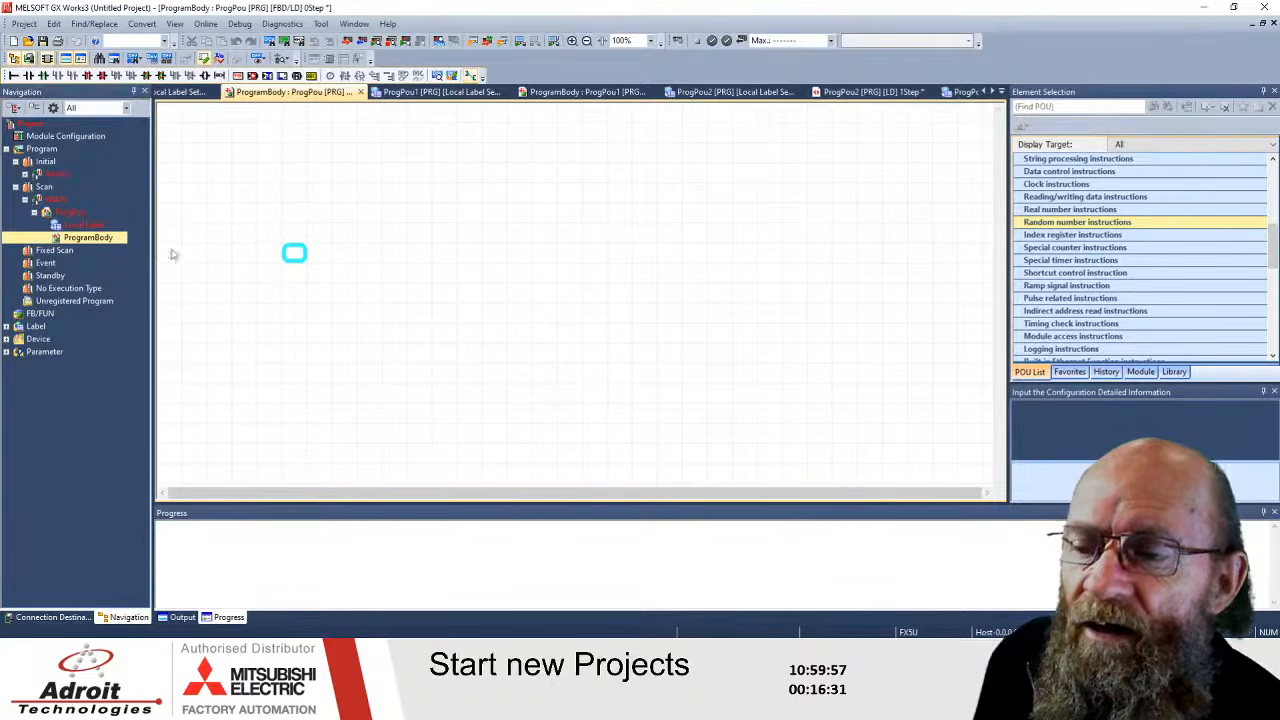
Step: Examine the general and comment properties of ProgPou's ProgramBody, and close them without changes
{"action": "right_click", "coordinate": [80, 244]}
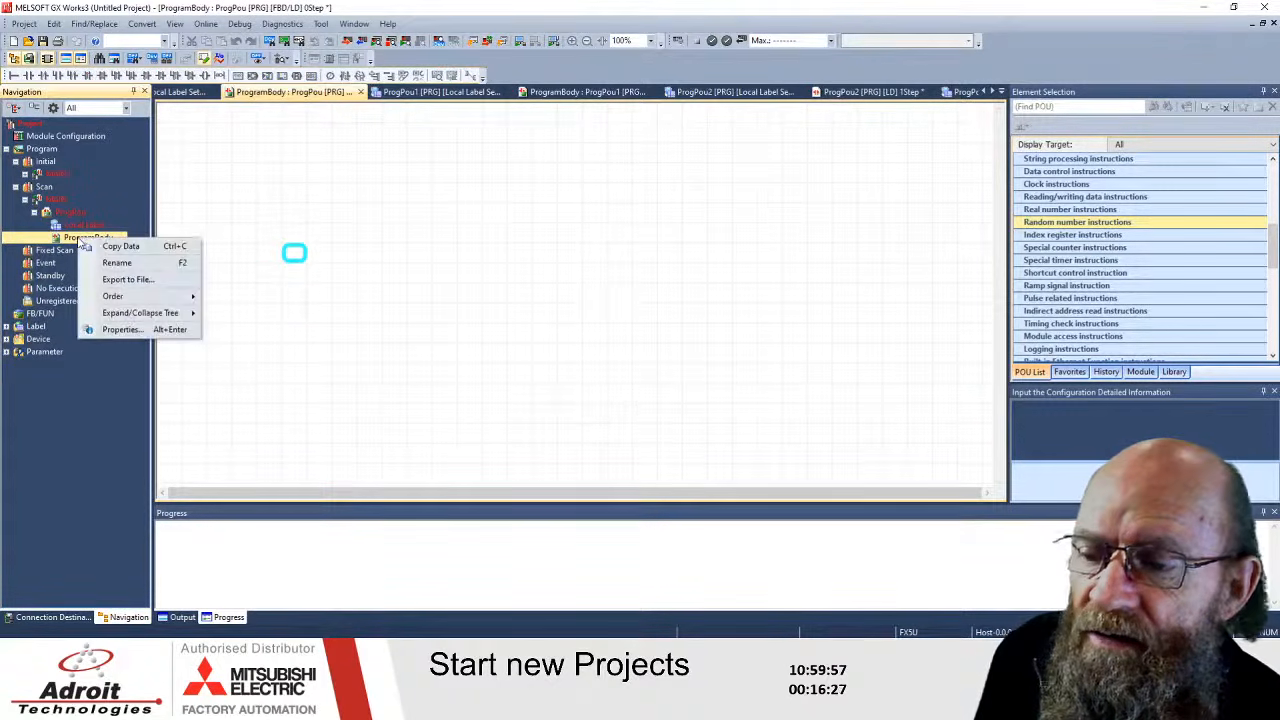
{"action": "left_click", "coordinate": [118, 330]}
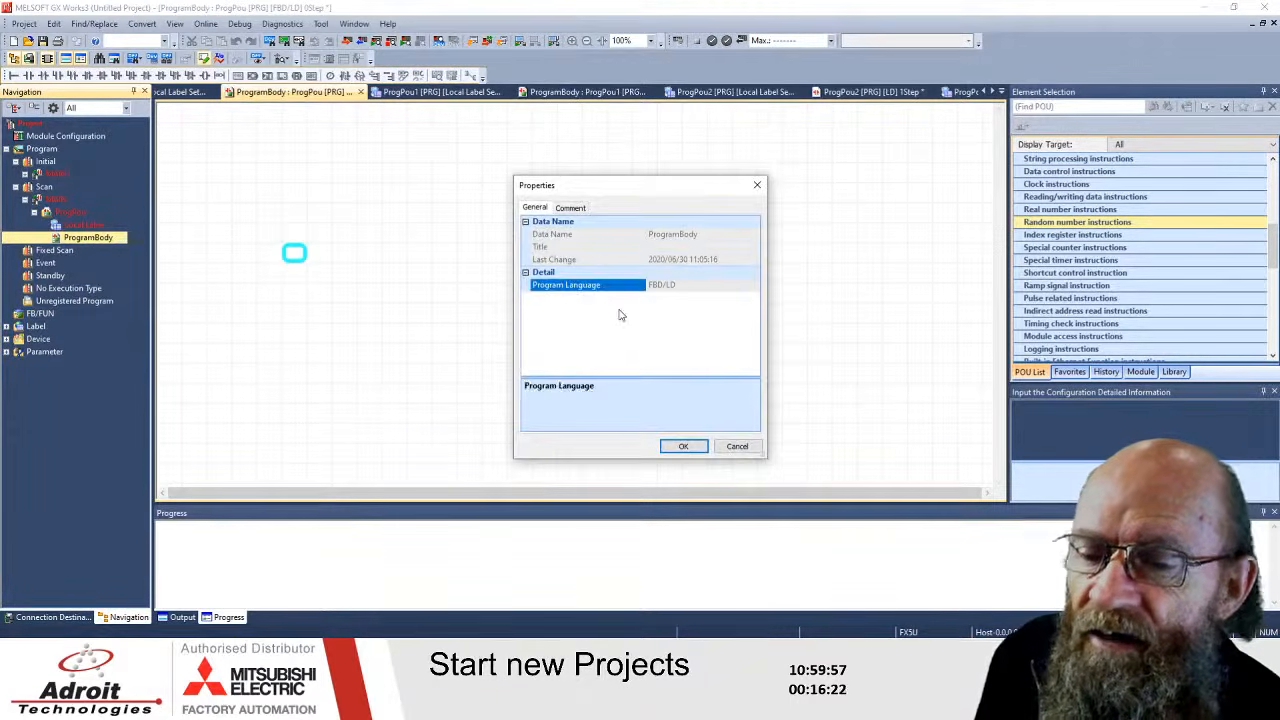
{"action": "left_click", "coordinate": [568, 210]}
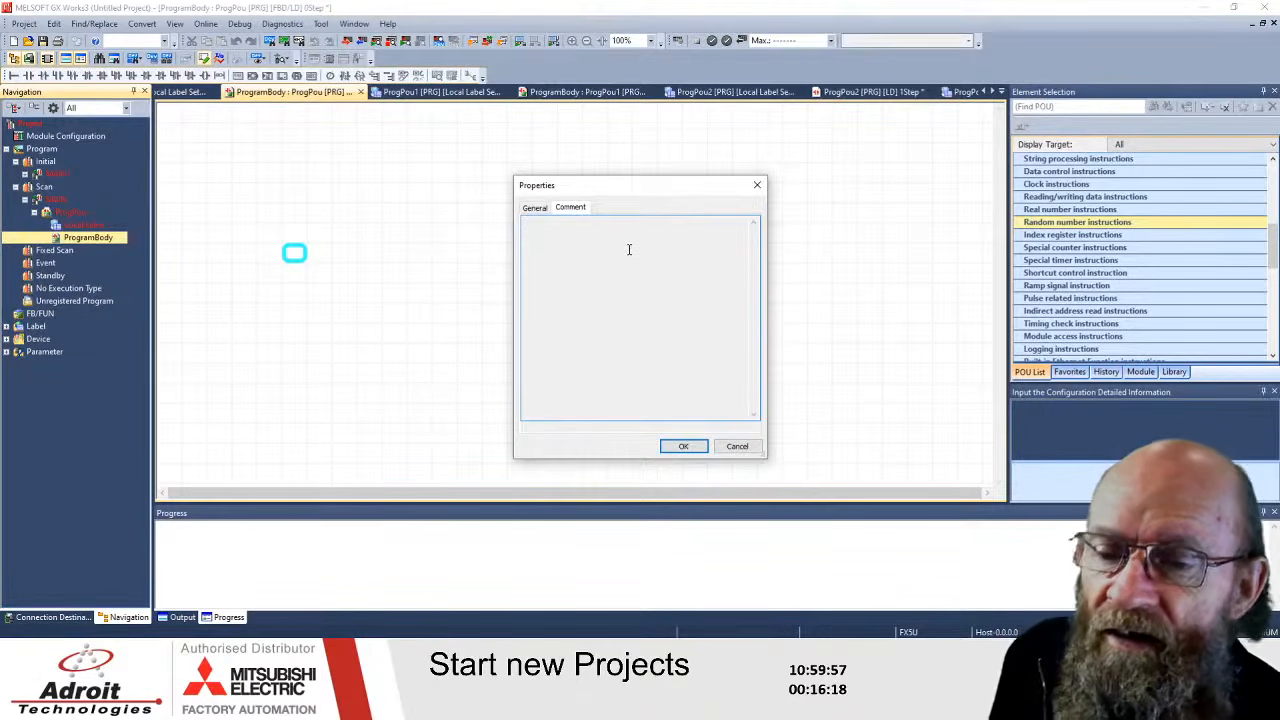
{"action": "left_click", "coordinate": [748, 448]}
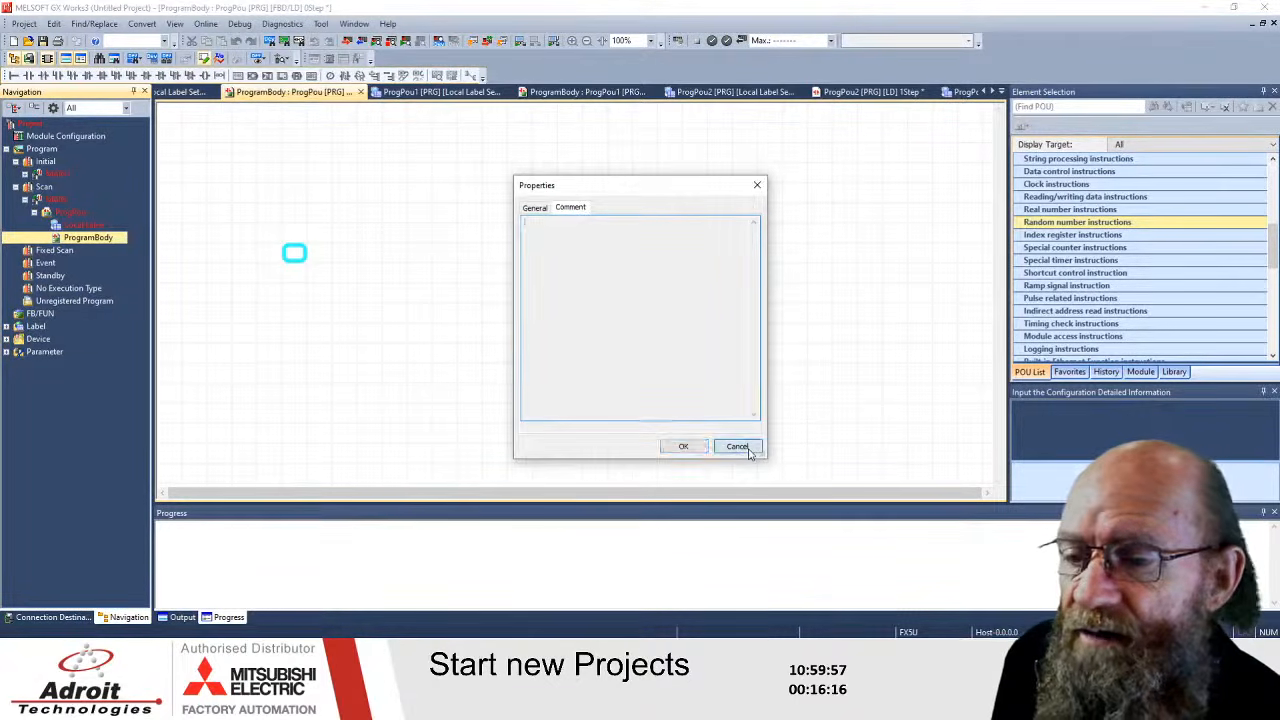
Step: Set the title of program file MAIN in the Scan group to "Test Demo" in its properties
{"action": "left_click", "coordinate": [57, 215]}
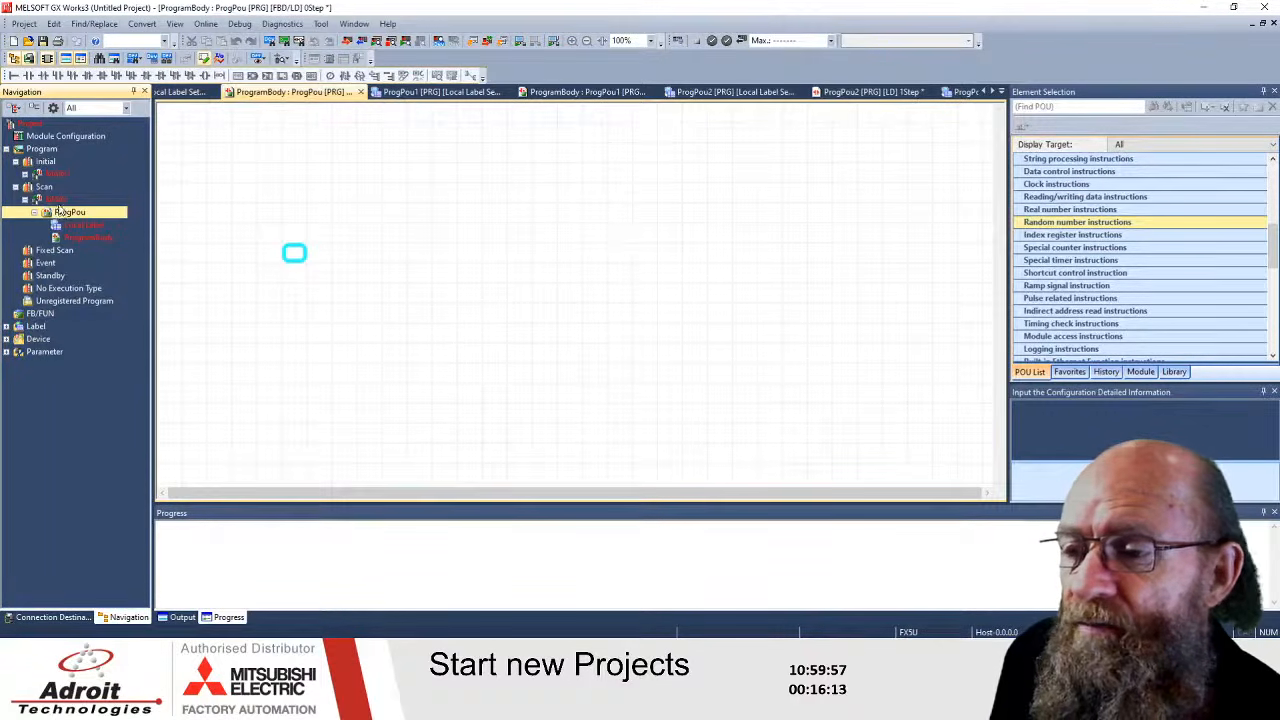
{"action": "left_click", "coordinate": [53, 200]}
{"action": "right_click", "coordinate": [53, 200]}
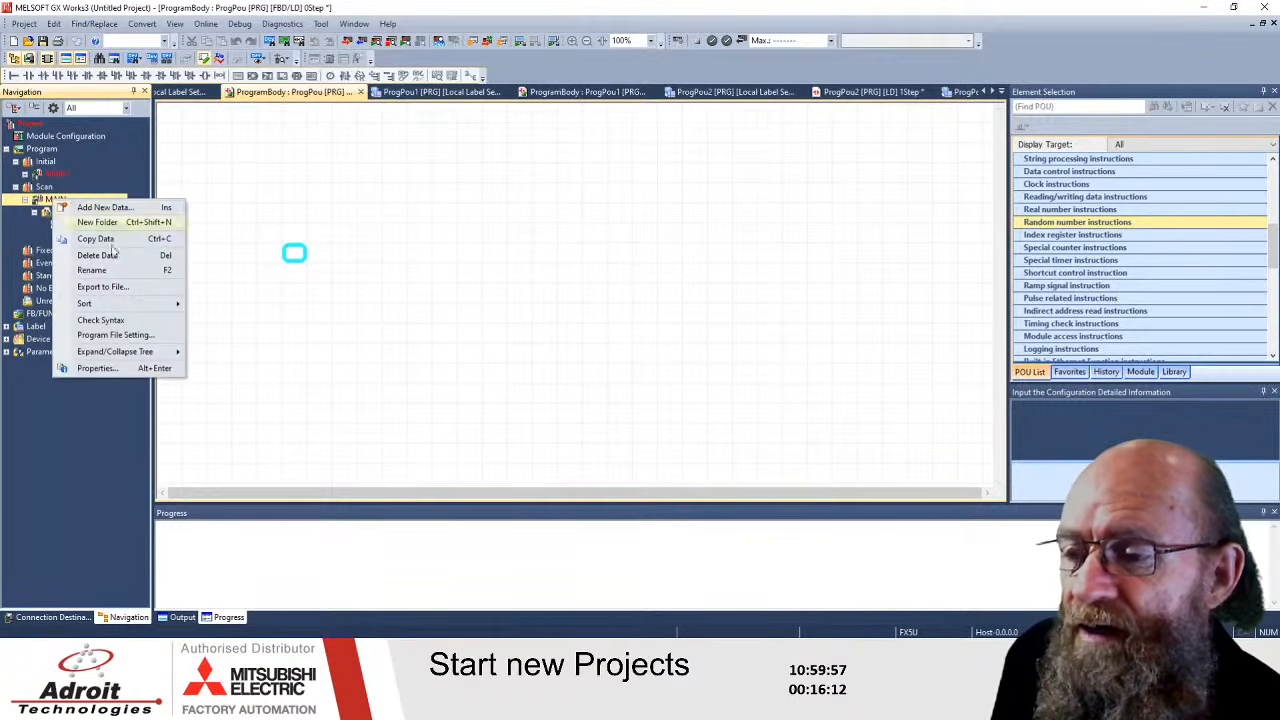
{"action": "left_click", "coordinate": [105, 369]}
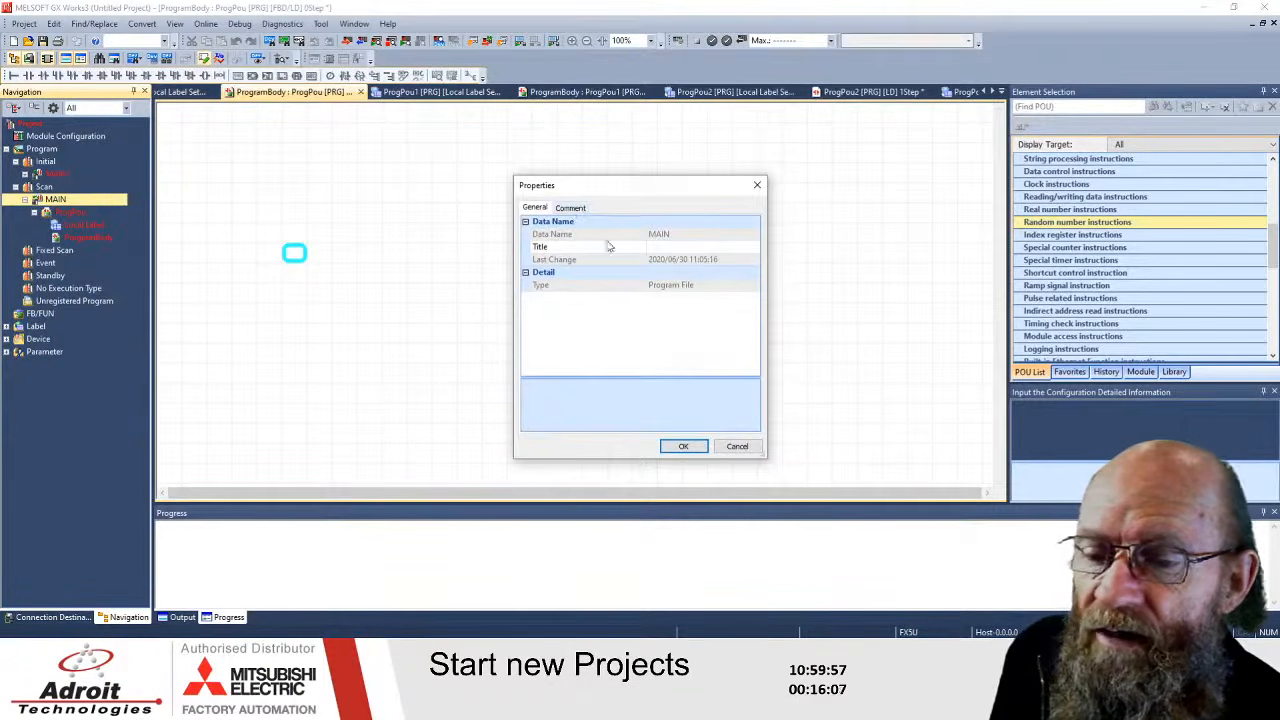
{"action": "left_click", "coordinate": [667, 247]}
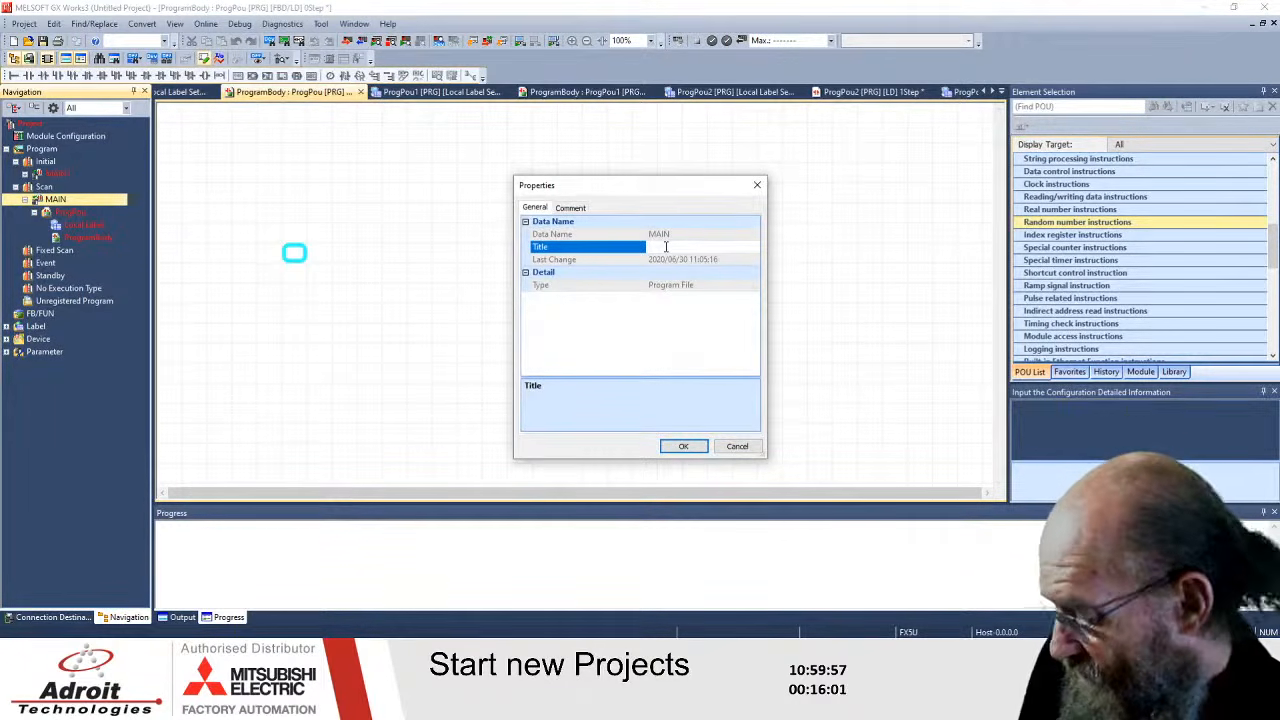
{"action": "type", "text": "Test De"}
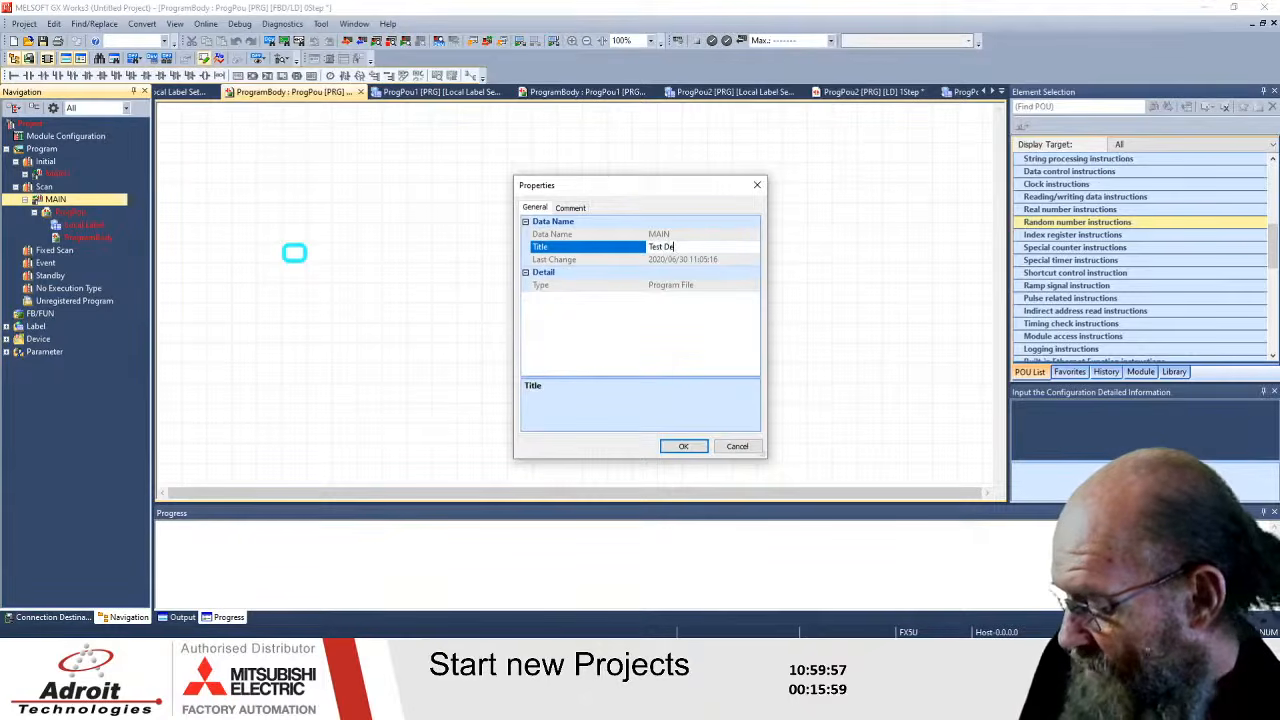
{"action": "type", "text": "mo"}
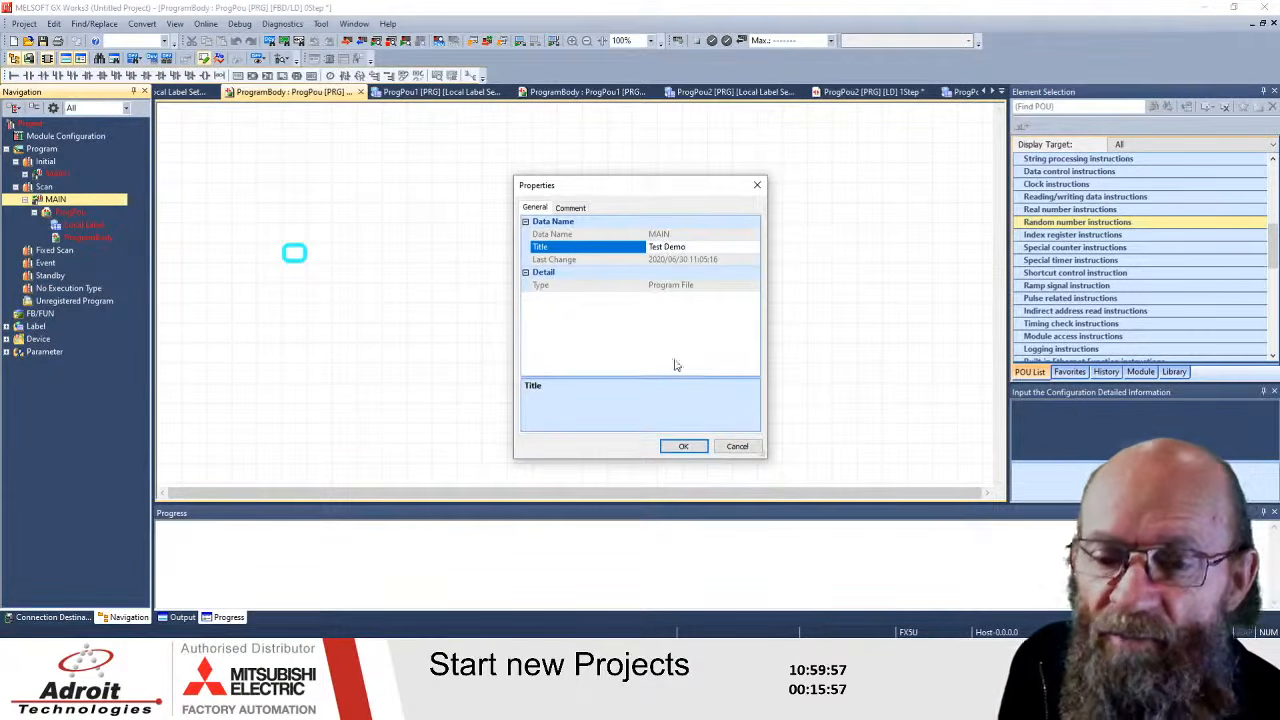
{"action": "left_click", "coordinate": [683, 446]}
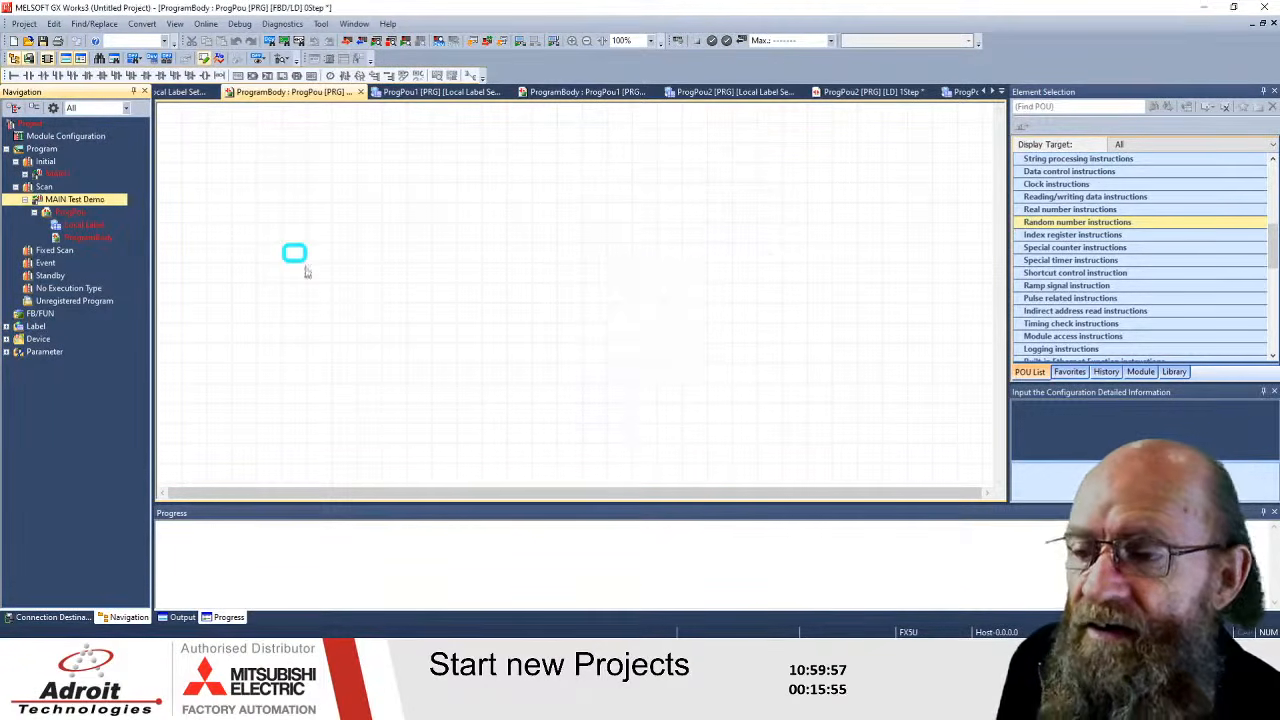
{"action": "left_click", "coordinate": [55, 200]}
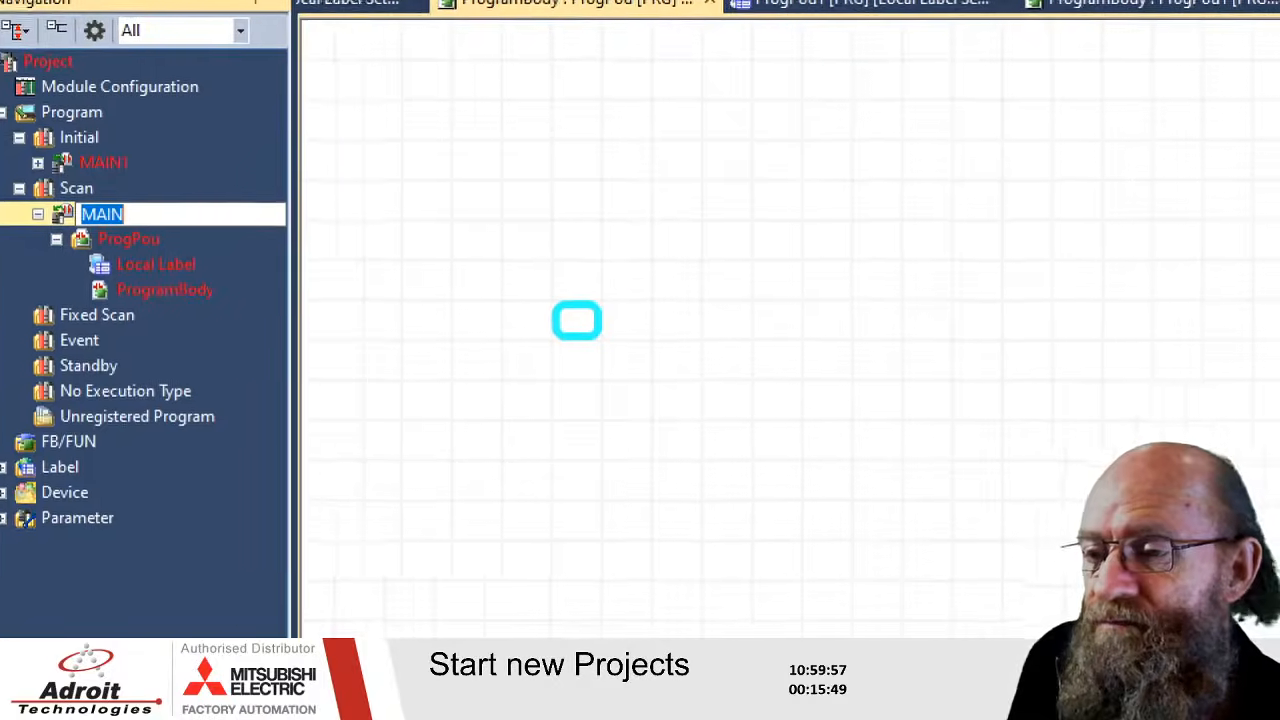
{"action": "key", "text": "Escape"}
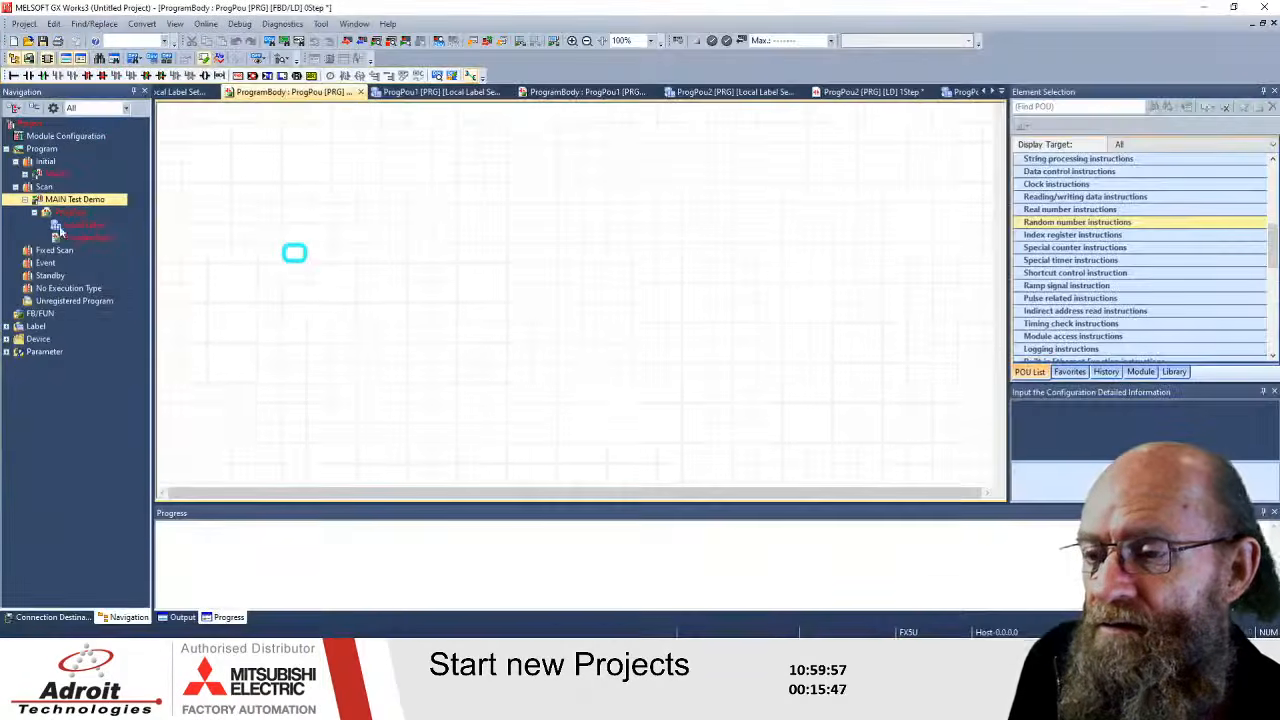
{"action": "left_click", "coordinate": [69, 212]}
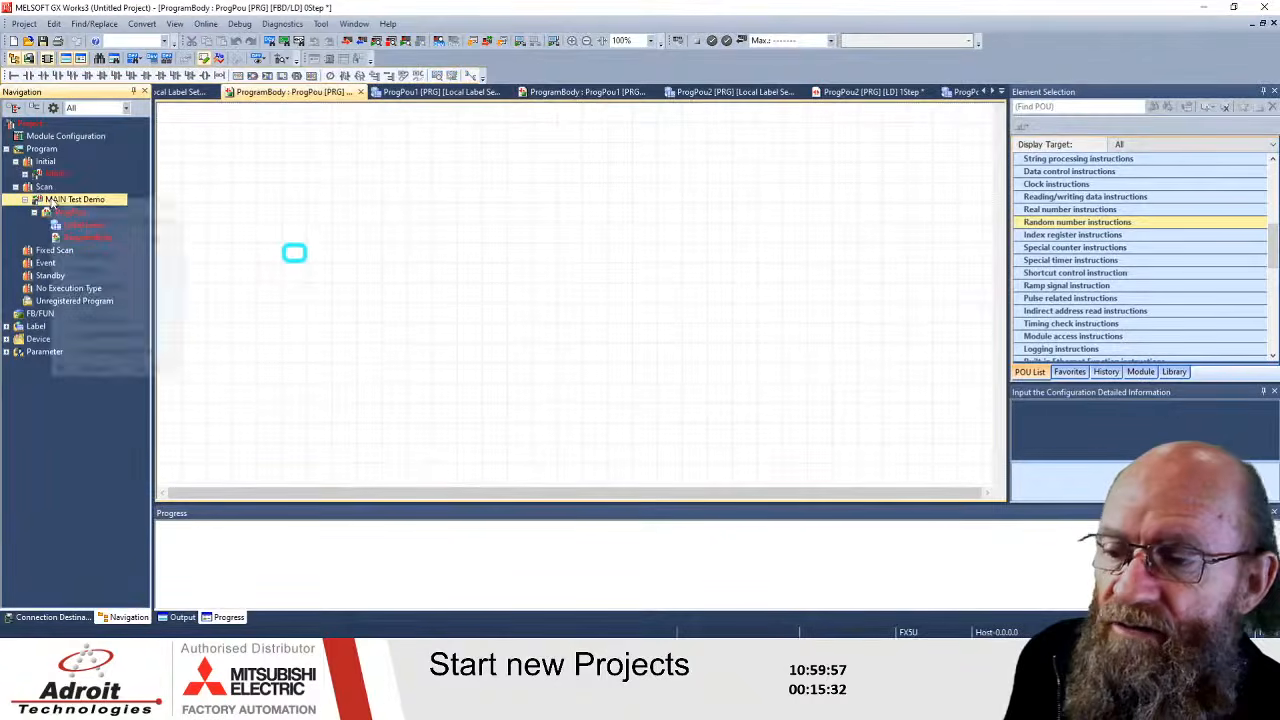
Step: Put parentheses around the title of program file MAIN in the Scan group, making it "(Test Demo)"
{"action": "right_click", "coordinate": [55, 203]}
{"action": "left_click", "coordinate": [110, 366]}
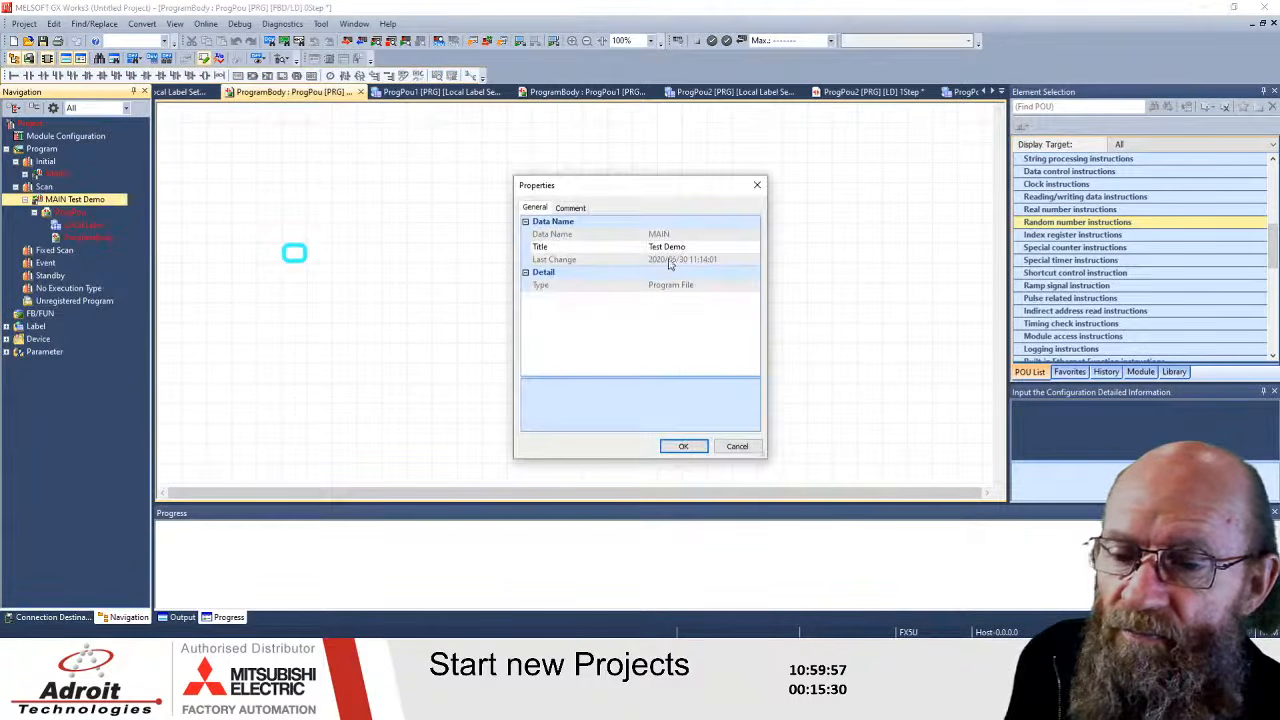
{"action": "left_click", "coordinate": [696, 246]}
{"action": "type", "text": ")"}
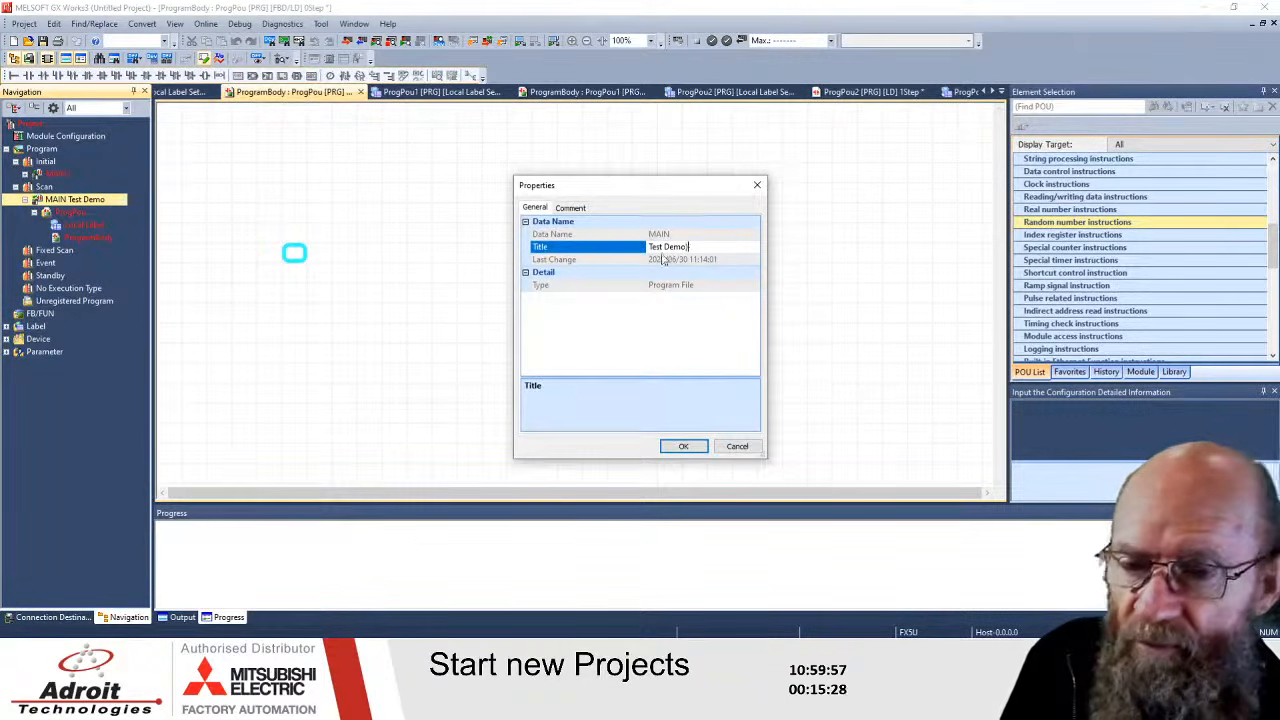
{"action": "left_click", "coordinate": [651, 246]}
{"action": "type", "text": "("}
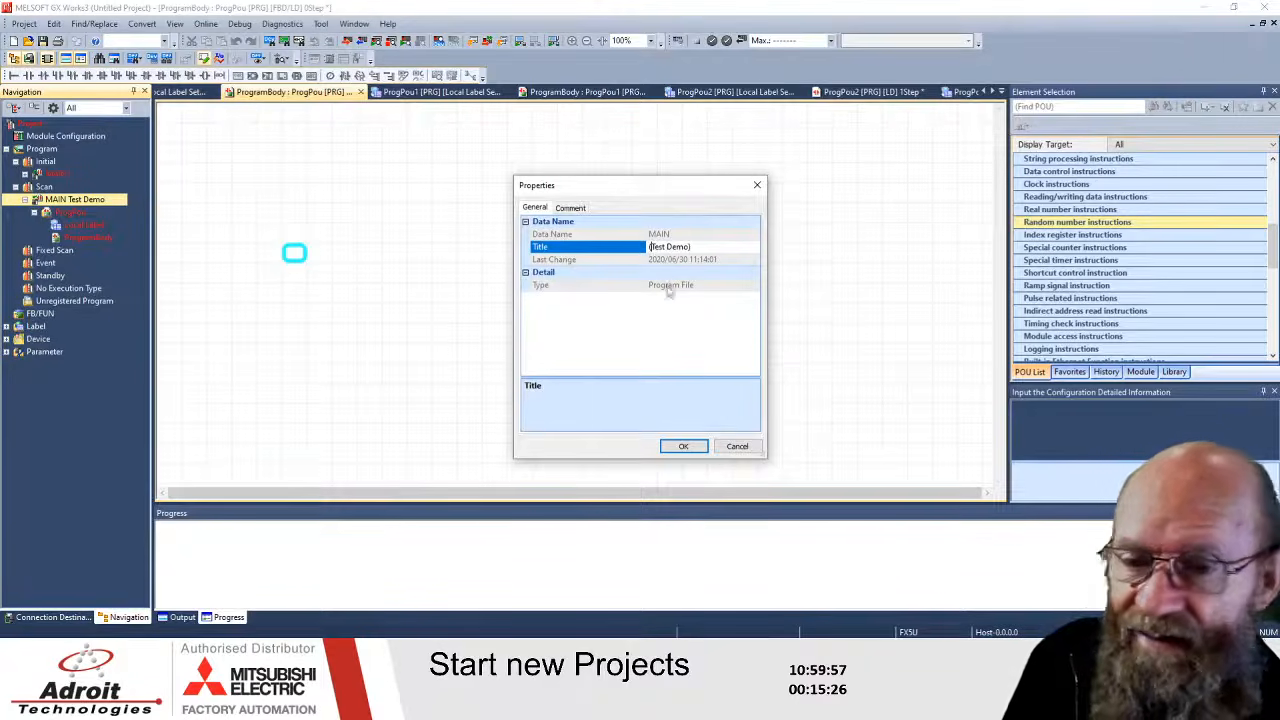
{"action": "left_click", "coordinate": [682, 446]}
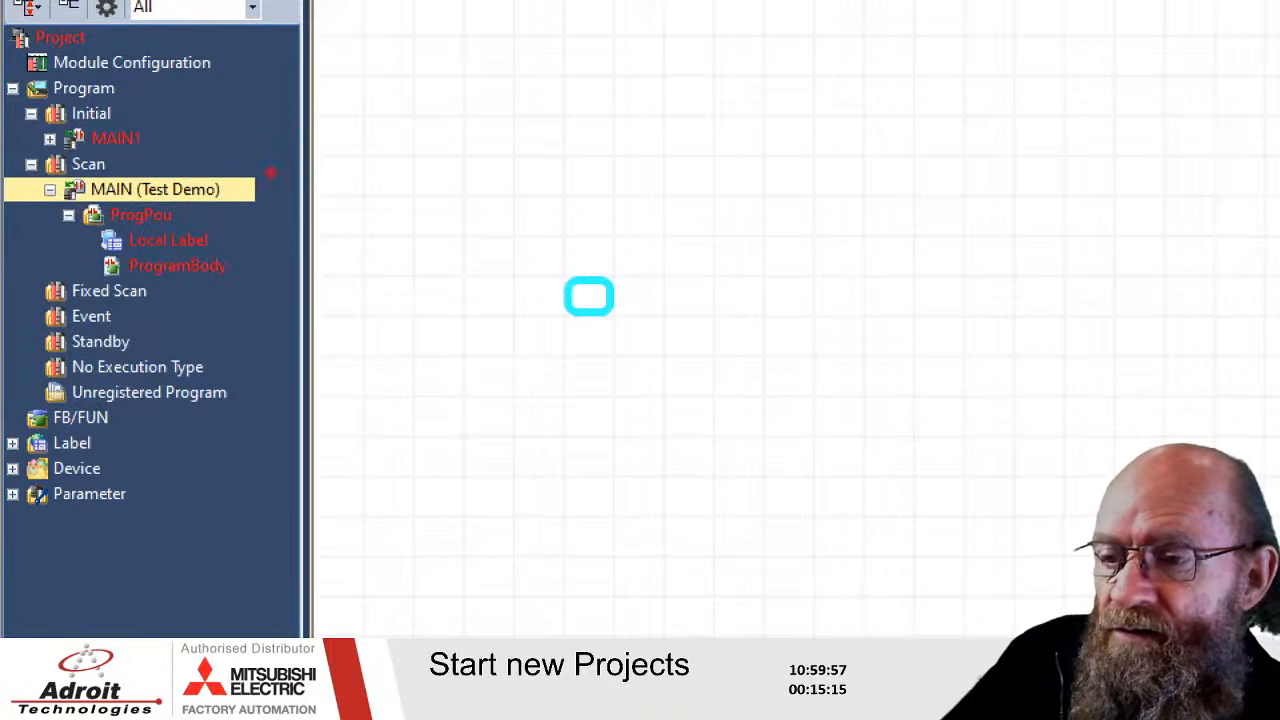
{"action": "mouse_move", "coordinate": [190, 168]}
{"action": "left_mouse_down"}
{"action": "mouse_move", "coordinate": [104, 200]}
{"action": "mouse_move", "coordinate": [272, 166]}
{"action": "left_mouse_up"}
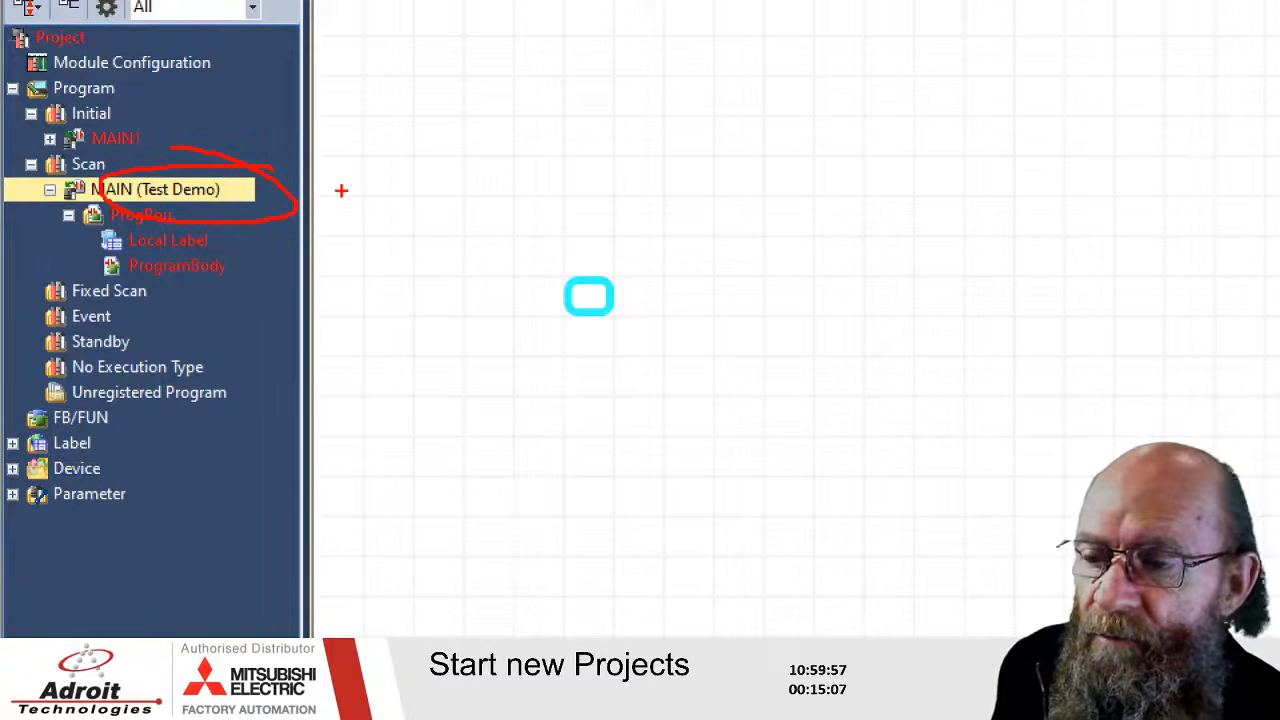
{"action": "key", "text": "Escape"}
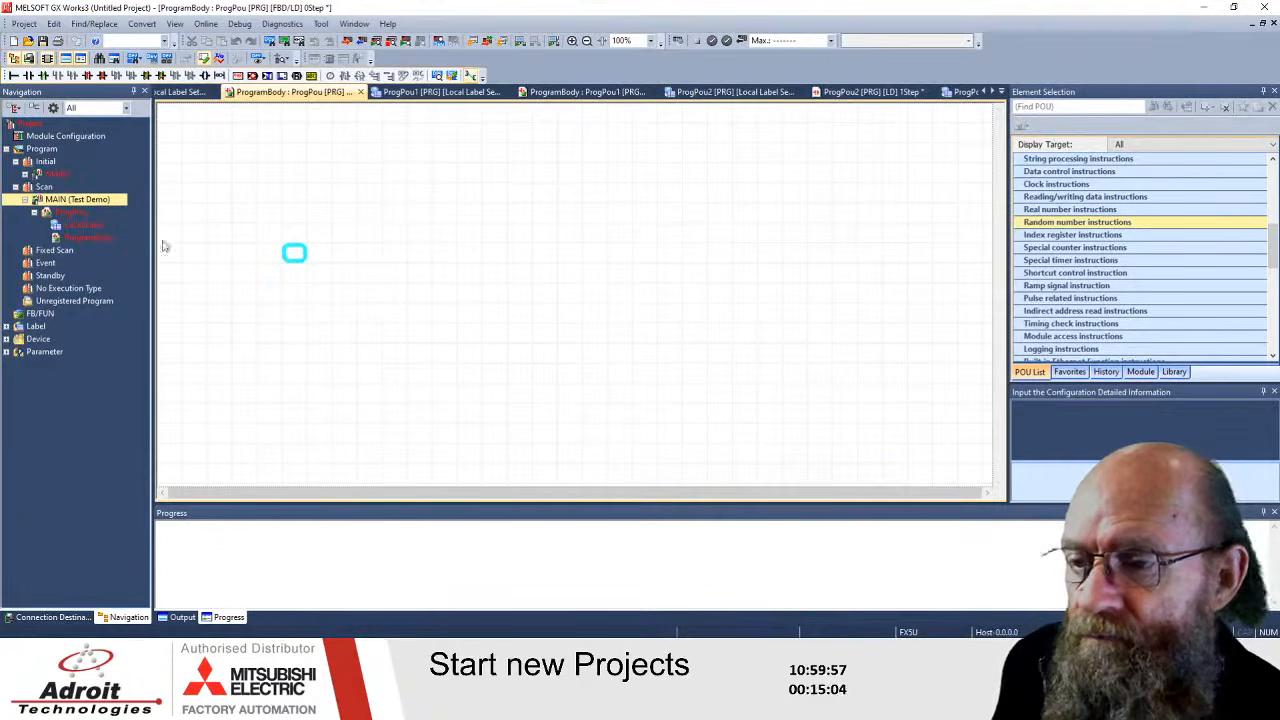
{"action": "left_click", "coordinate": [70, 212]}
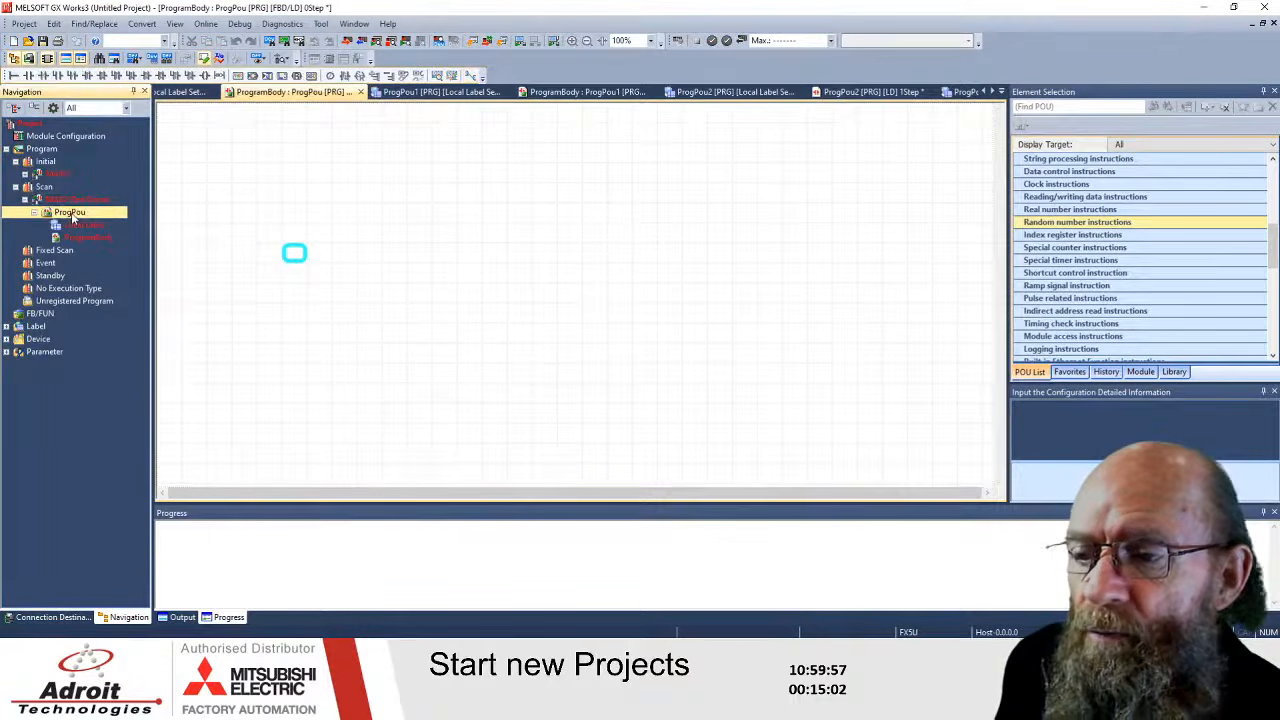
{"action": "right_click", "coordinate": [72, 215]}
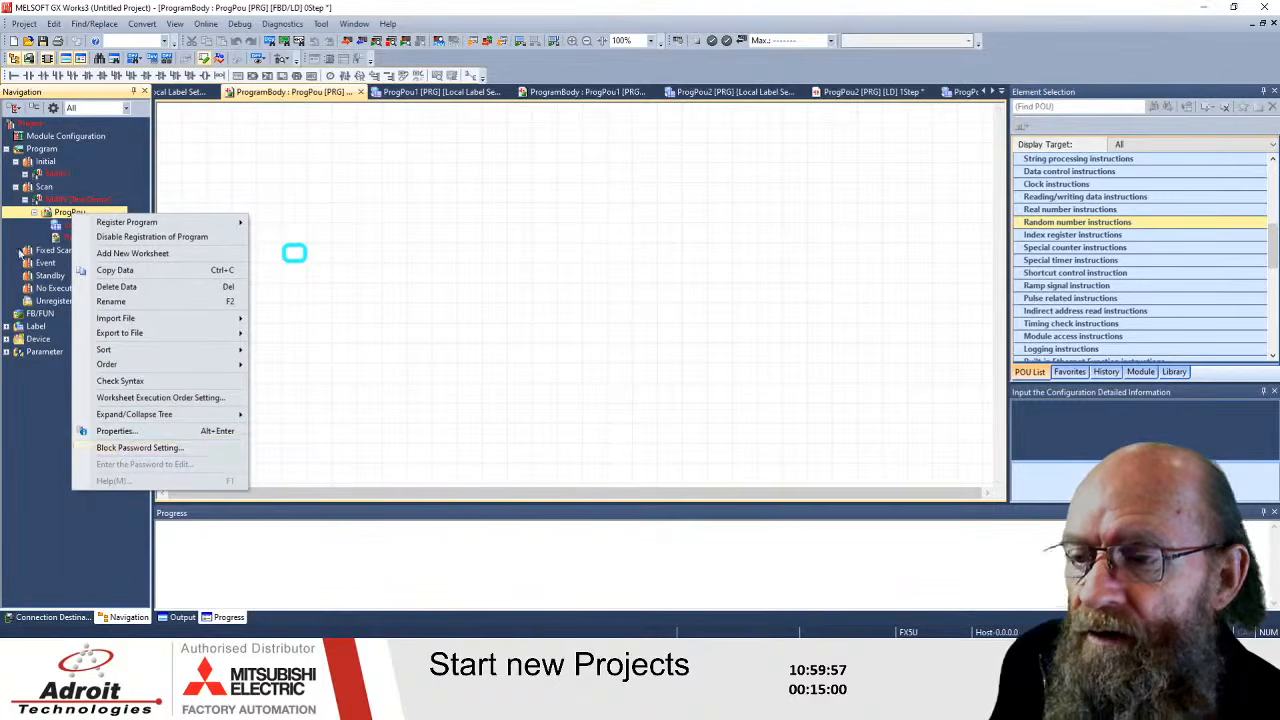
Step: Add the comment "This is for demo test" to the properties of program file MAIN in the Scan group
{"action": "left_click", "coordinate": [70, 199]}
{"action": "right_click", "coordinate": [70, 199]}
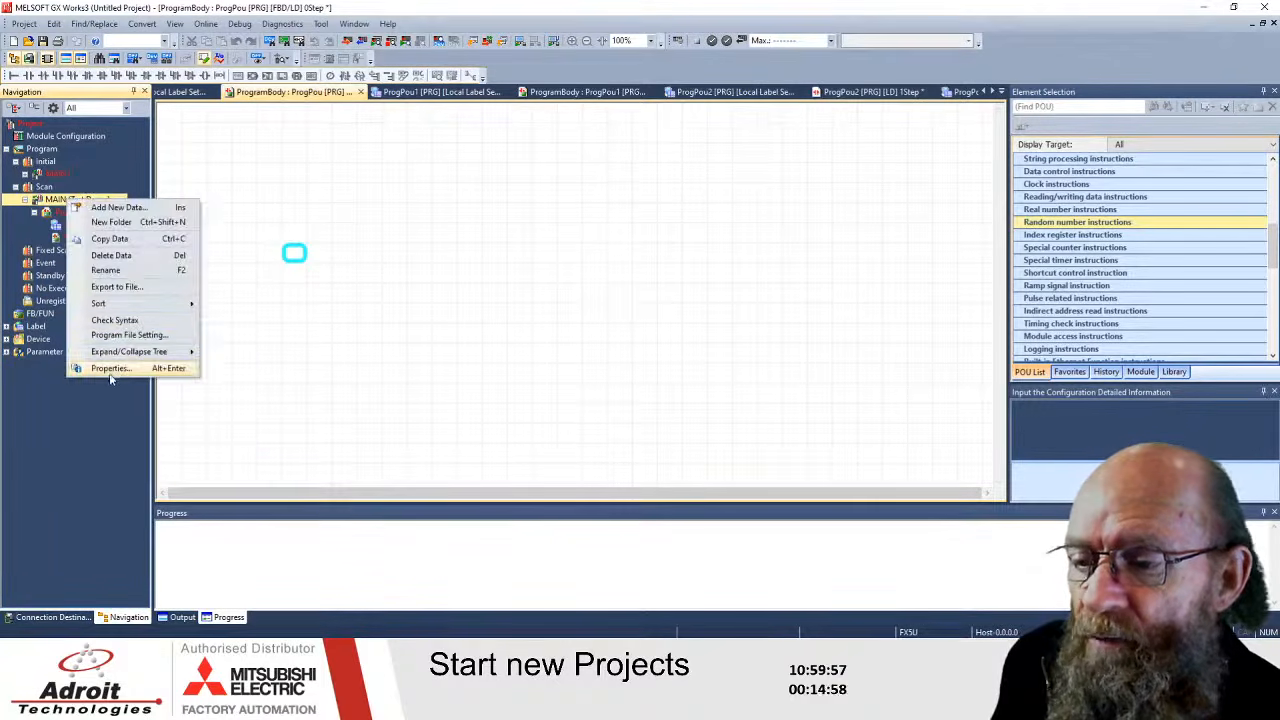
{"action": "left_click", "coordinate": [110, 370]}
{"action": "left_click", "coordinate": [598, 288]}
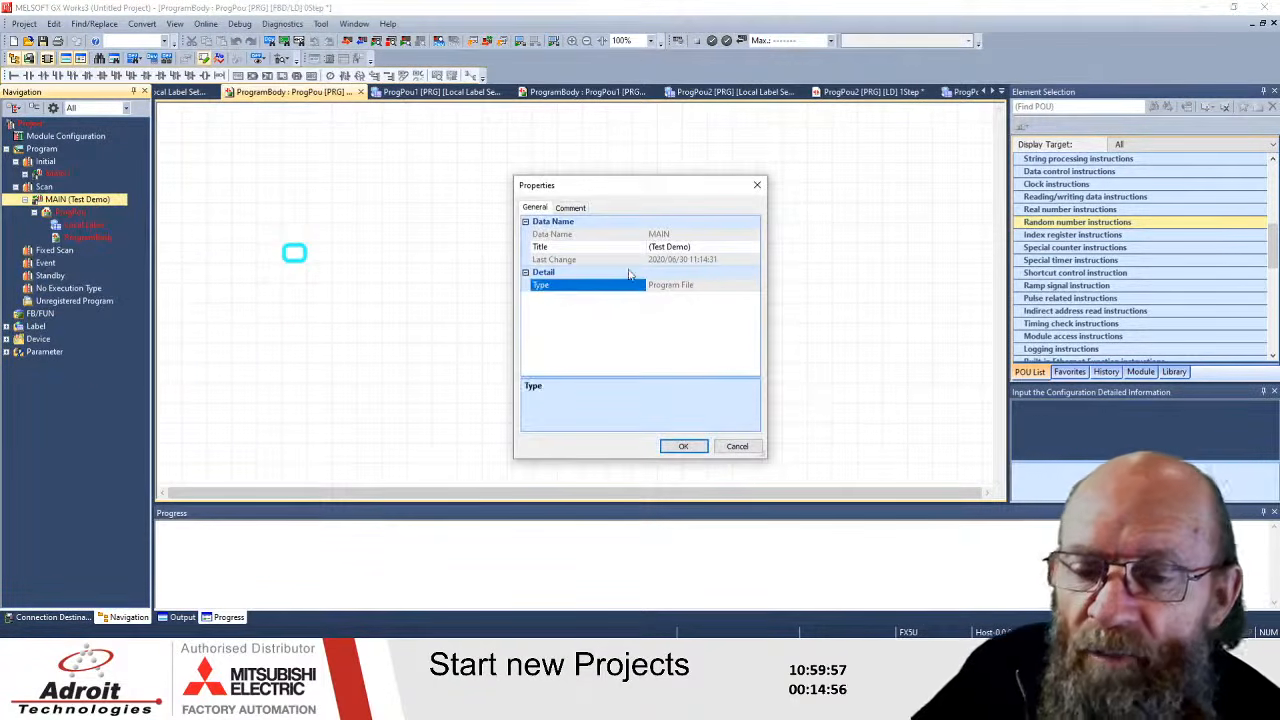
{"action": "left_click", "coordinate": [571, 209]}
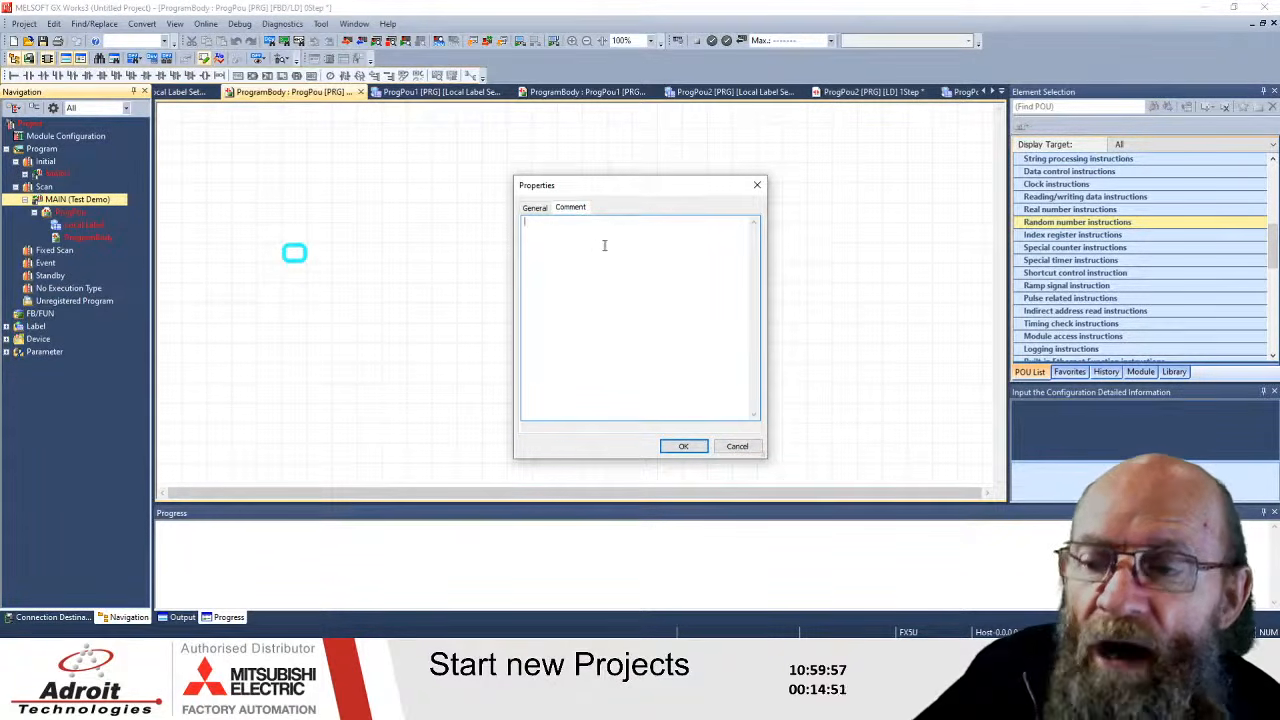
{"action": "left_click", "coordinate": [607, 230]}
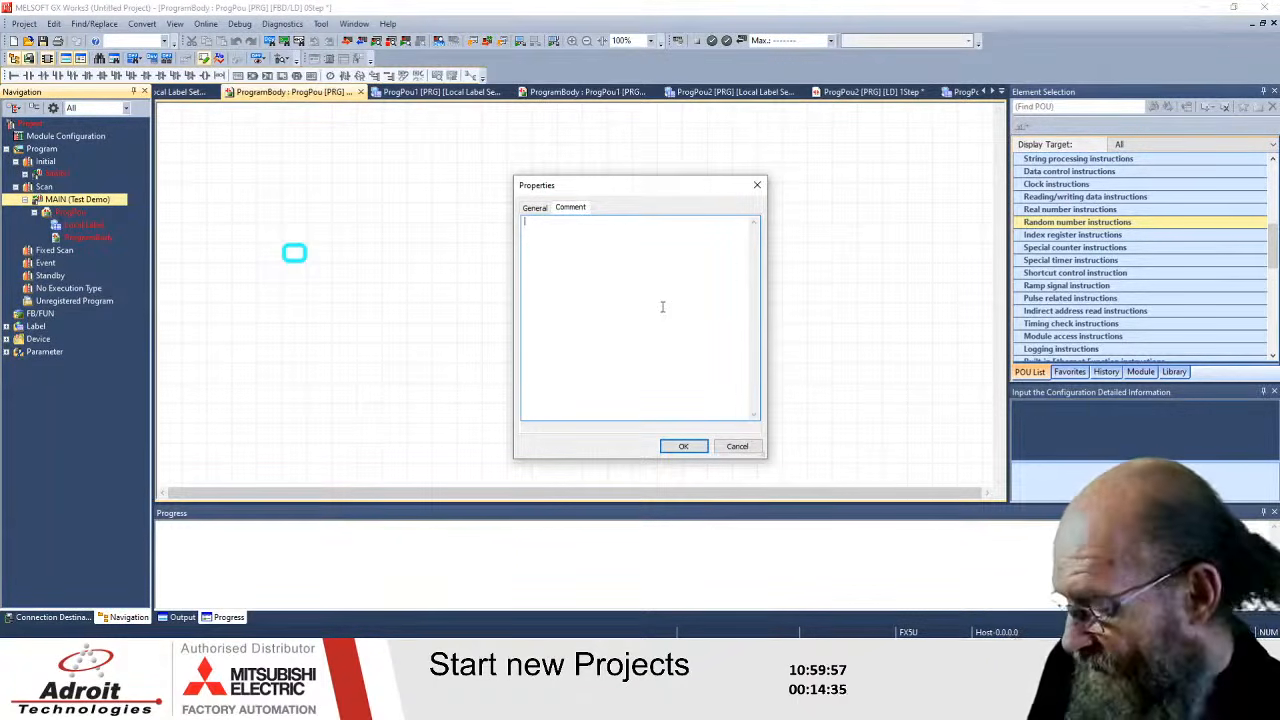
{"action": "type", "text": "This"}
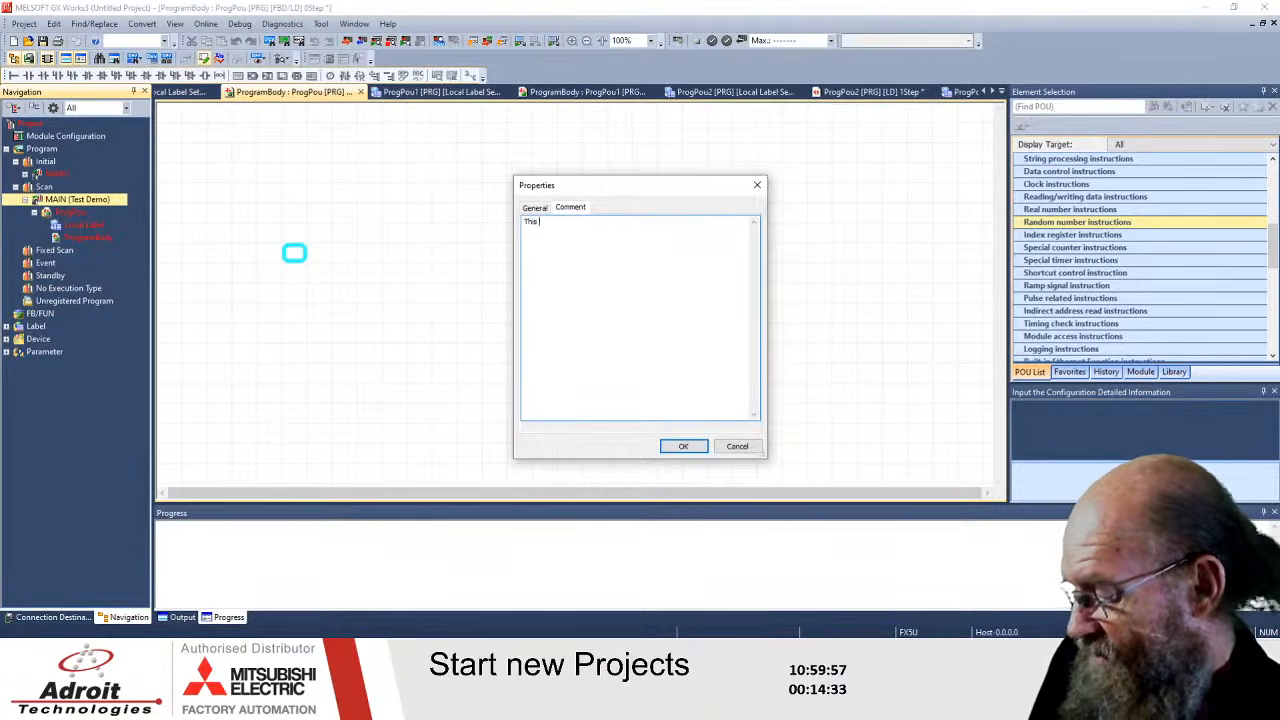
{"action": "type", "text": " is for dem"}
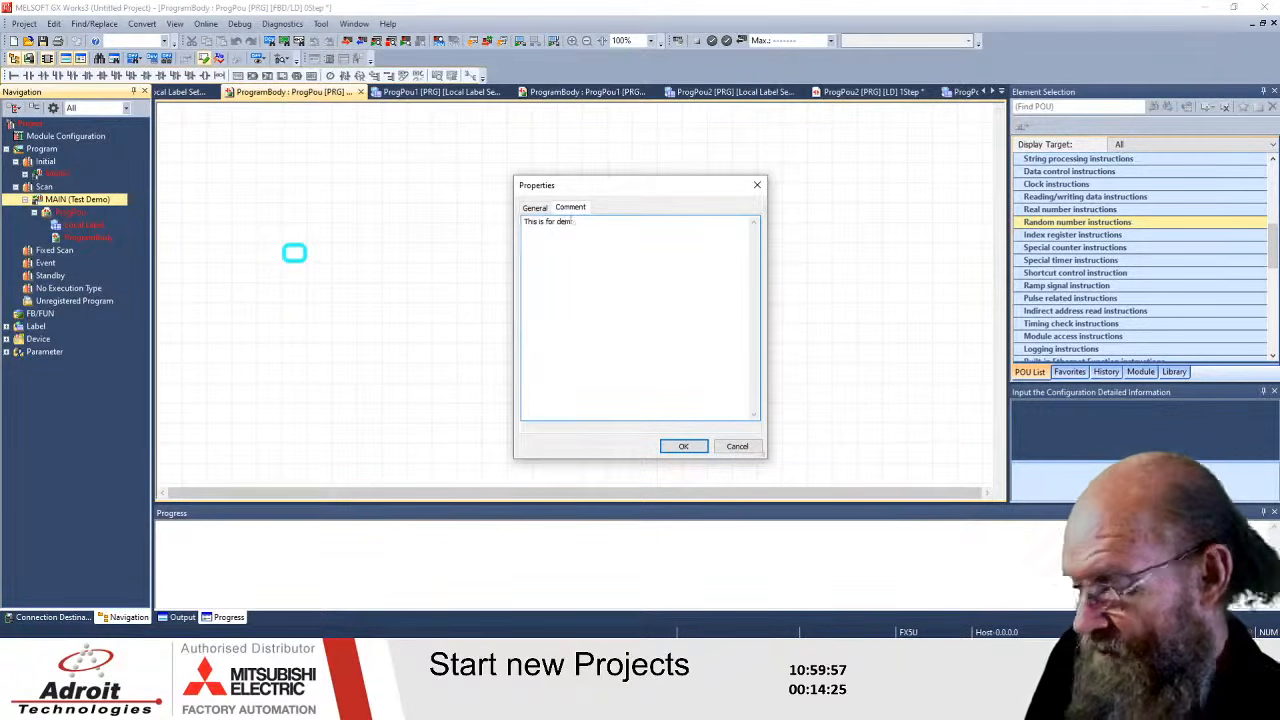
{"action": "type", "text": "o test"}
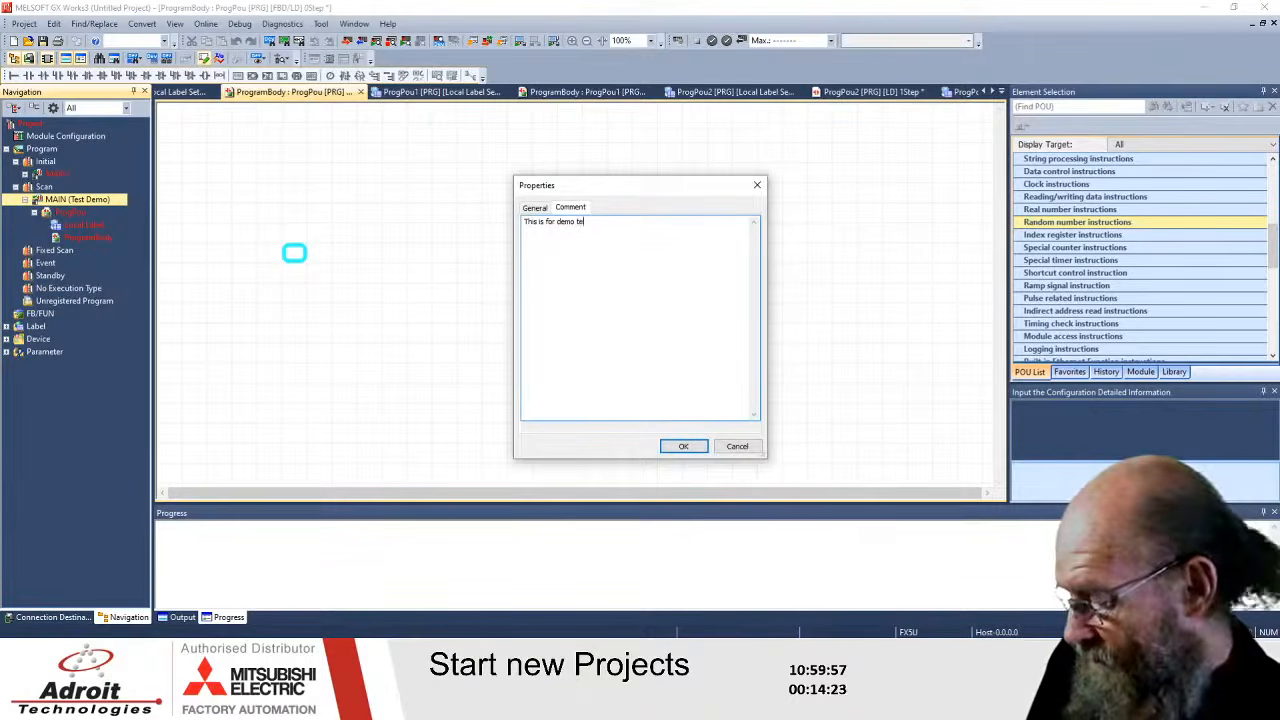
{"action": "left_click", "coordinate": [680, 447]}
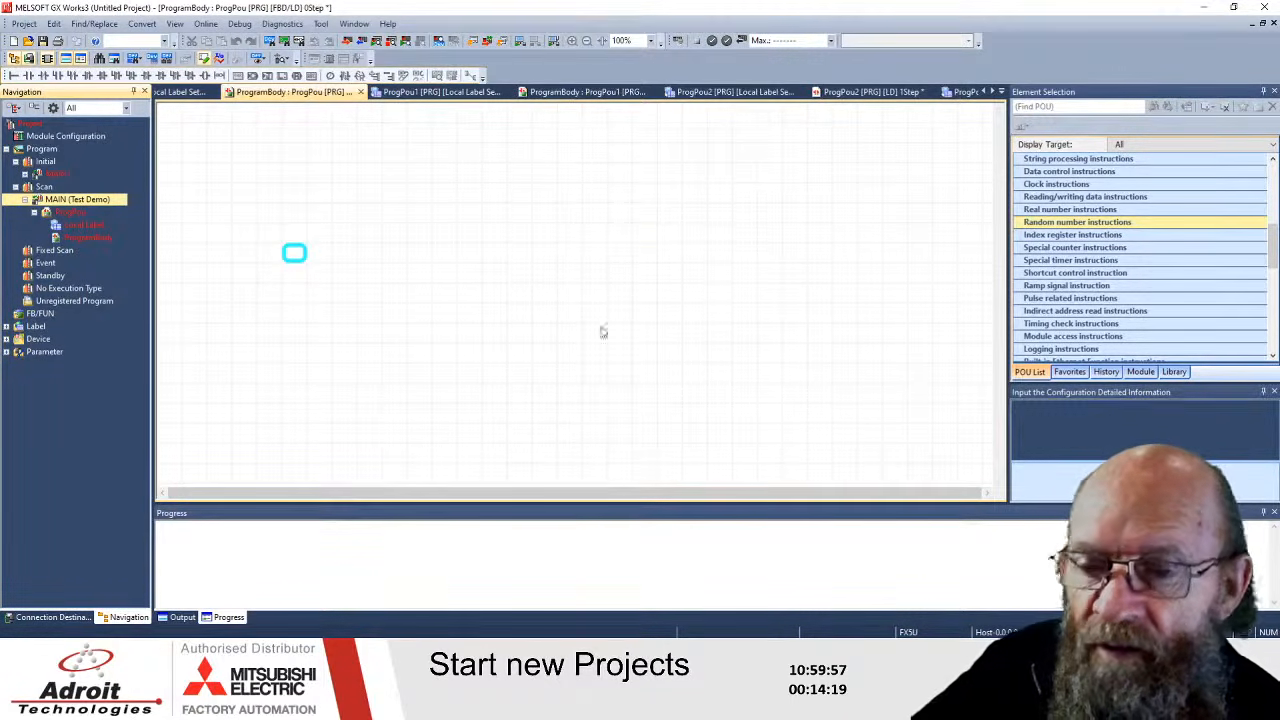
{"action": "left_click", "coordinate": [59, 204]}
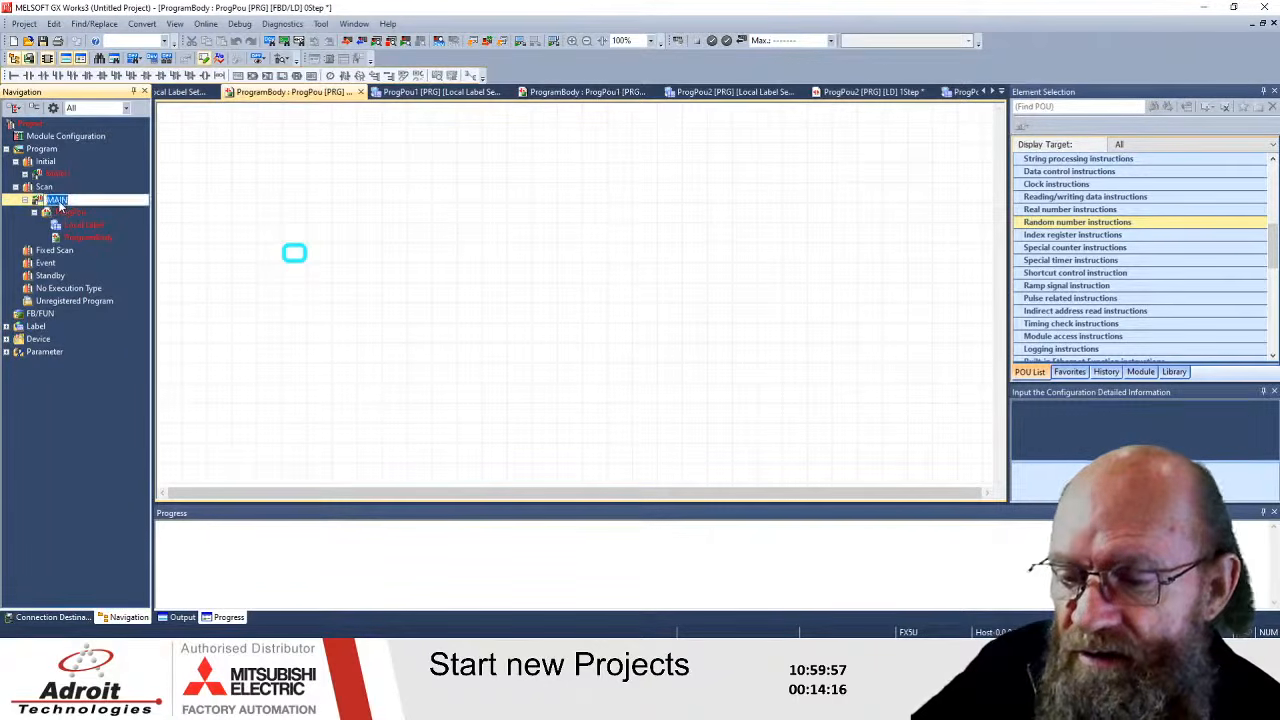
{"action": "left_click", "coordinate": [60, 215]}
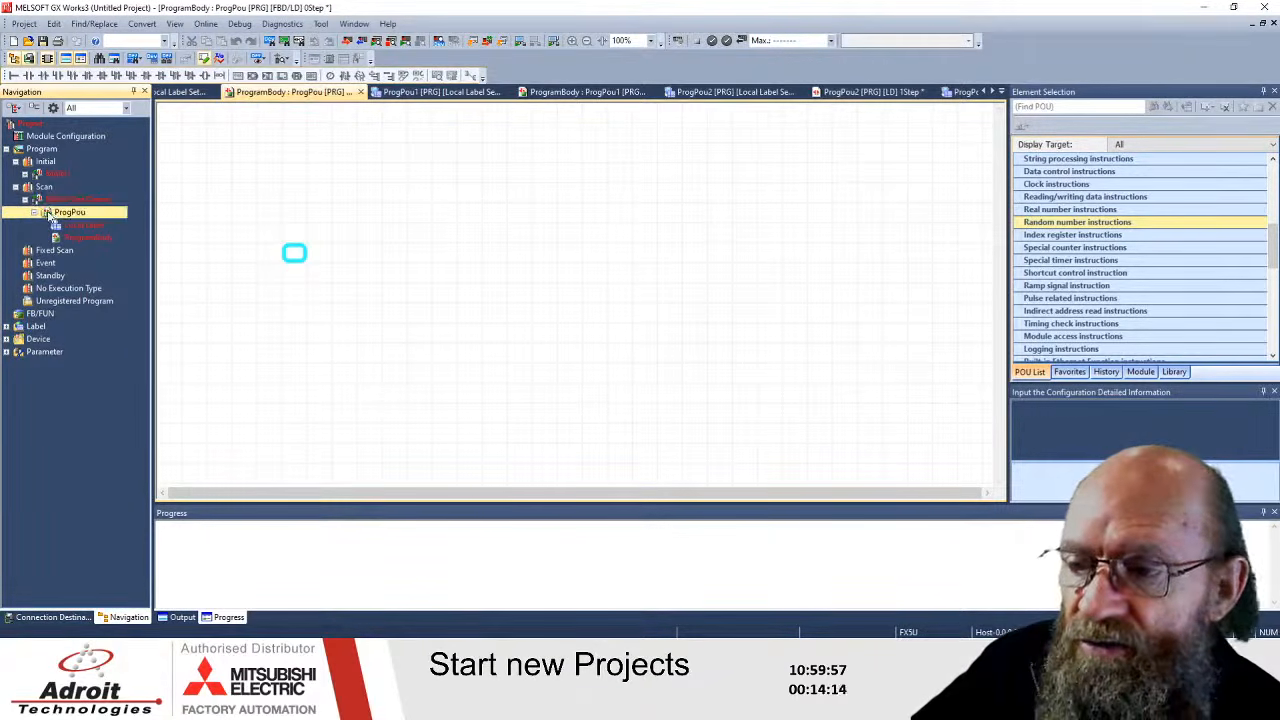
{"action": "left_click", "coordinate": [46, 203]}
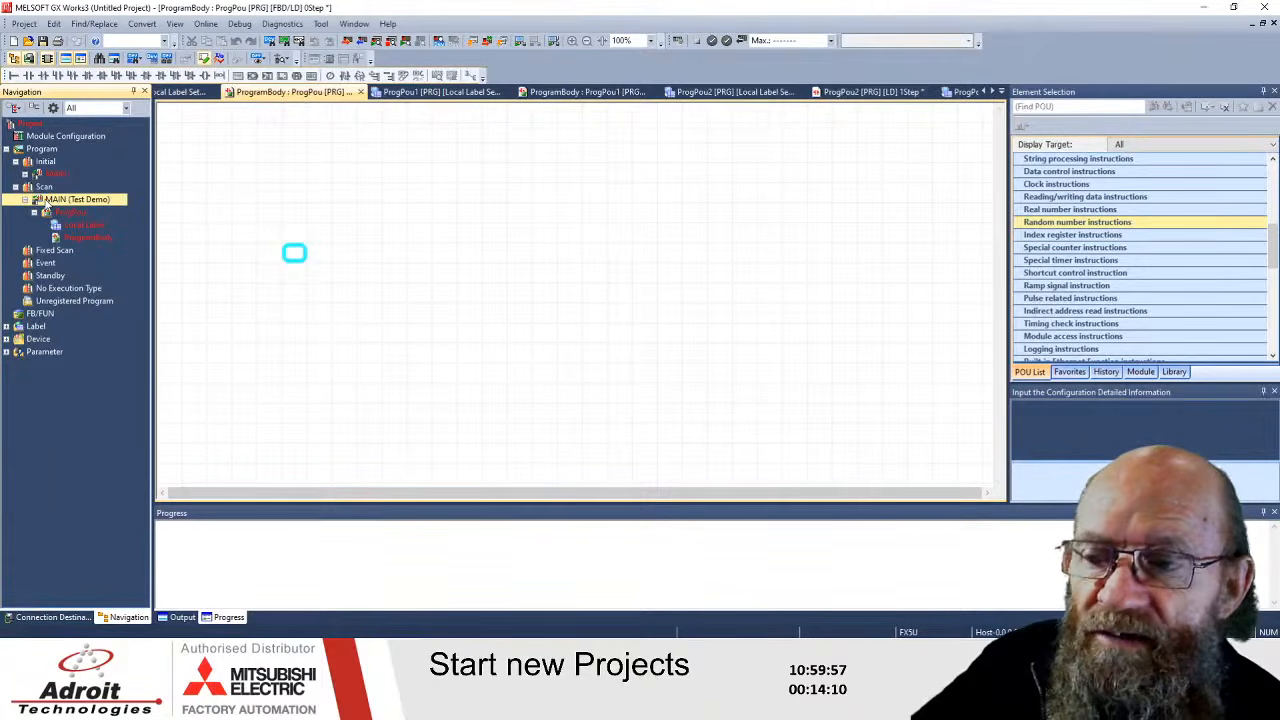
{"action": "left_click", "coordinate": [62, 213]}
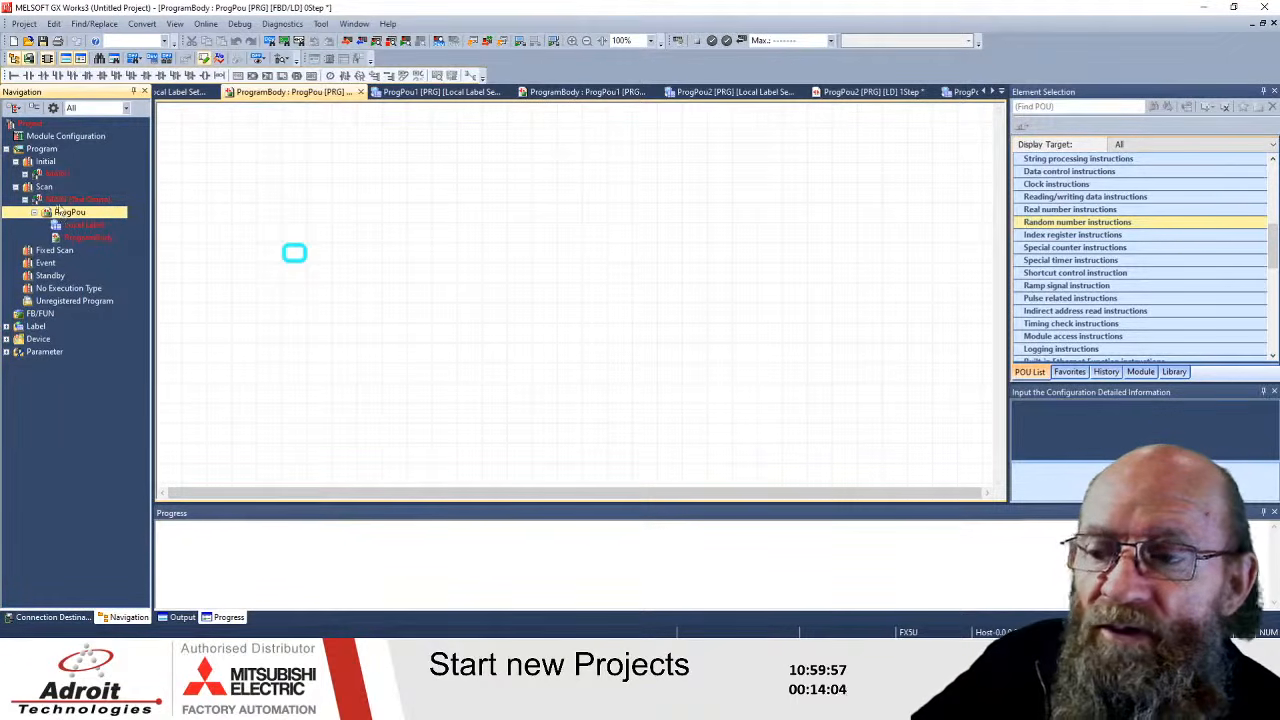
{"action": "left_click", "coordinate": [57, 201]}
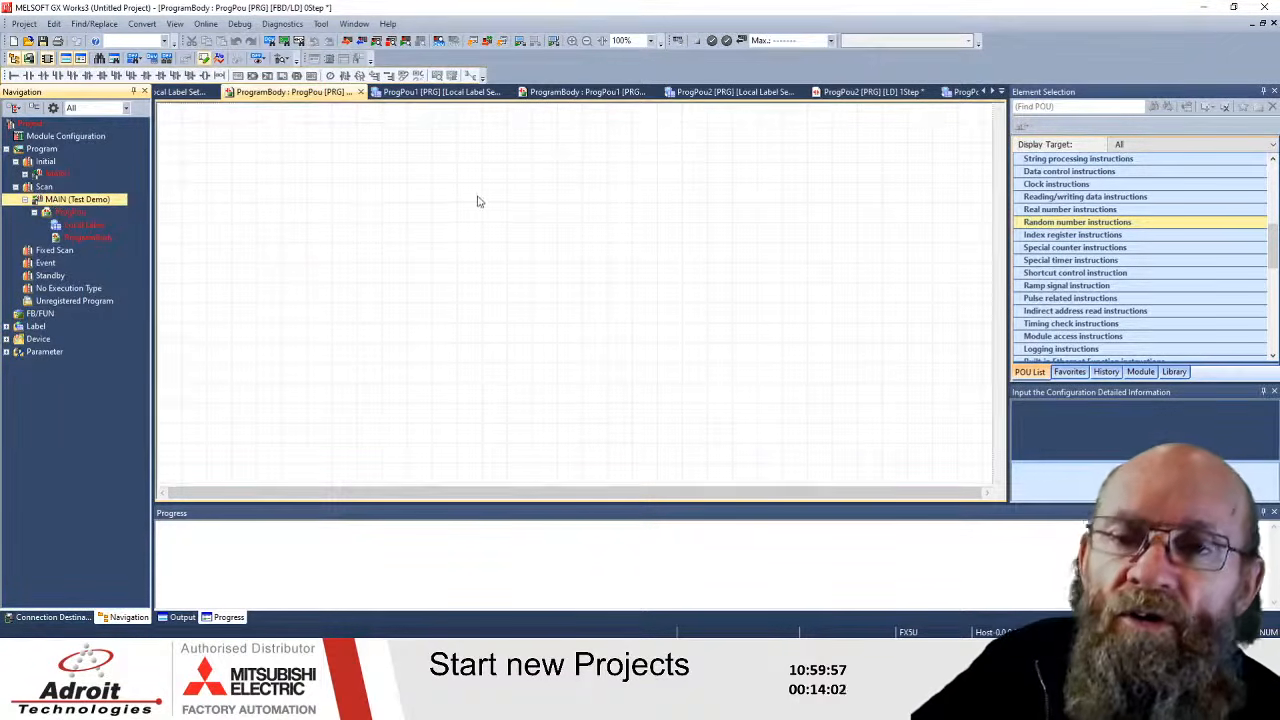
Step: Review the comment stored in the properties of program file MAIN in the Scan group, and close the properties
{"action": "left_click", "coordinate": [55, 205]}
{"action": "right_click", "coordinate": [55, 205]}
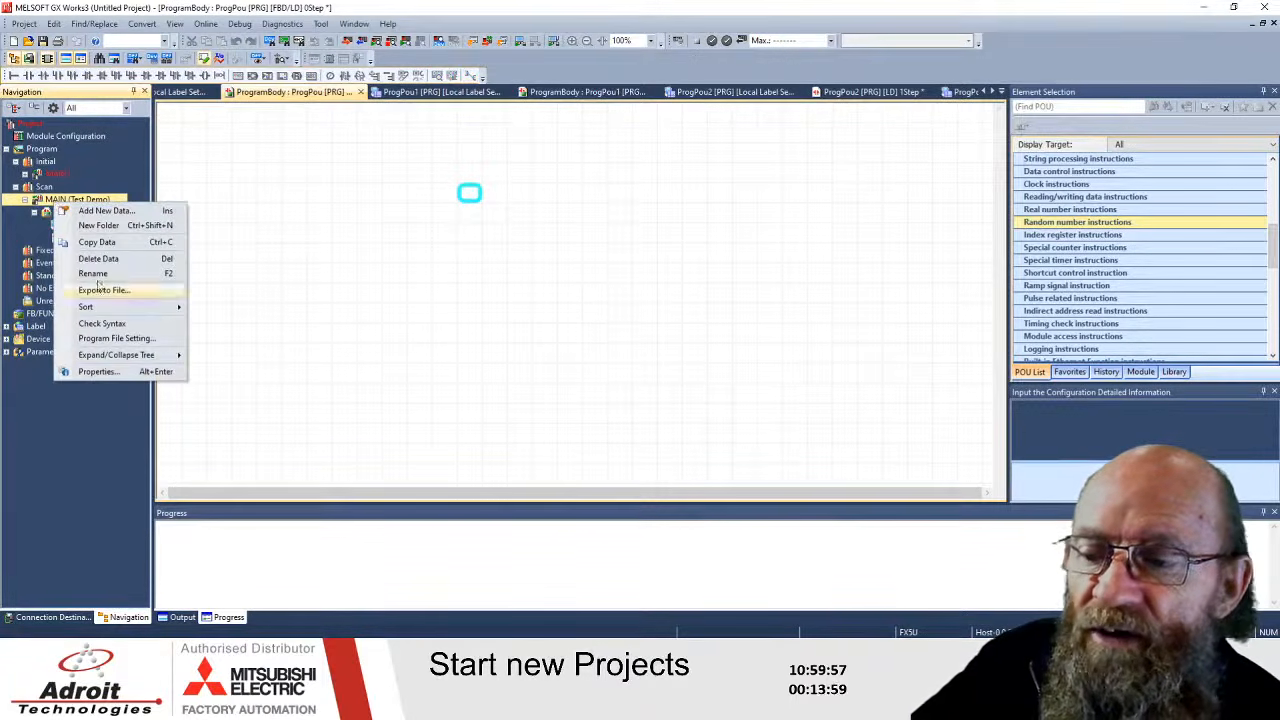
{"action": "left_click", "coordinate": [135, 371]}
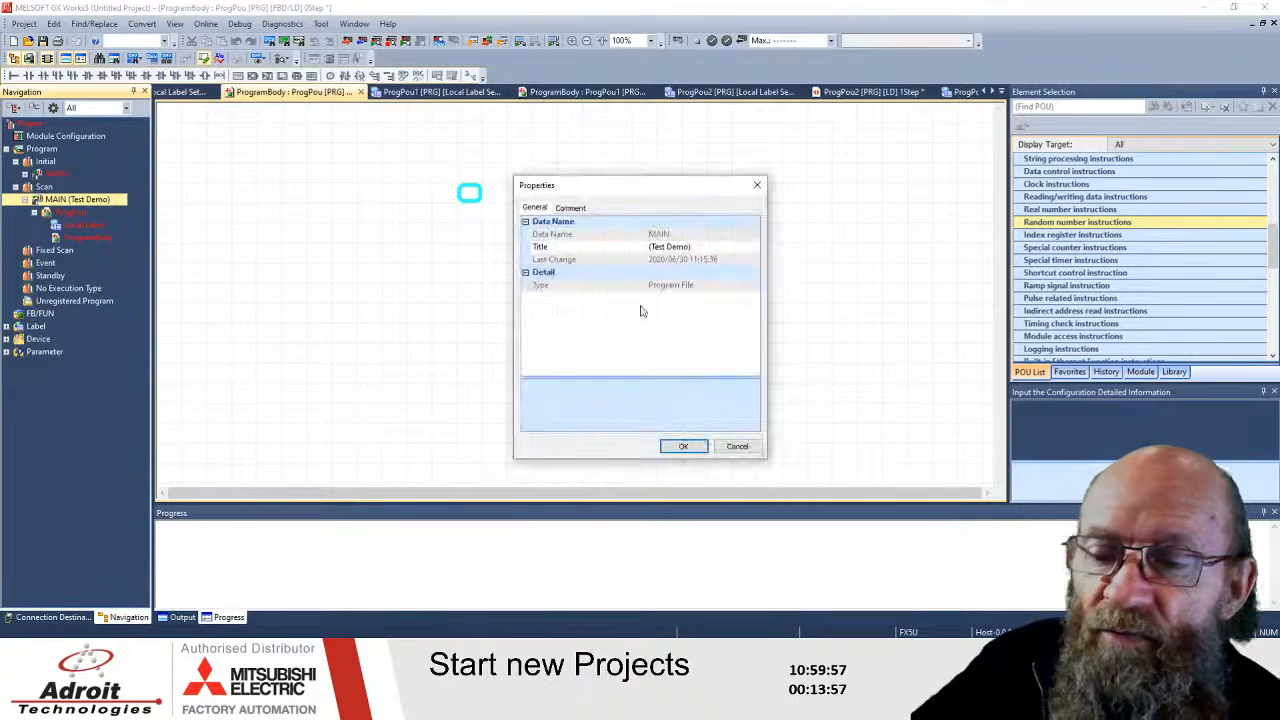
{"action": "left_click", "coordinate": [583, 207]}
{"action": "left_click", "coordinate": [641, 239]}
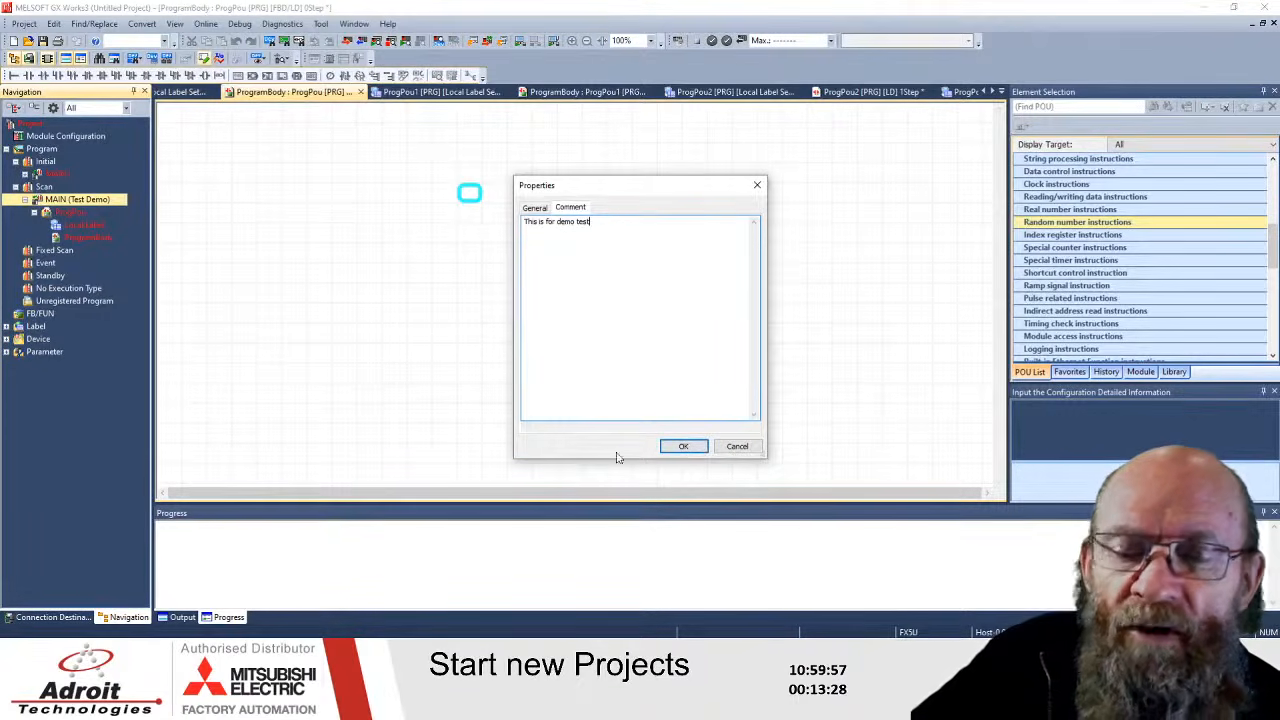
{"action": "left_click", "coordinate": [681, 448]}
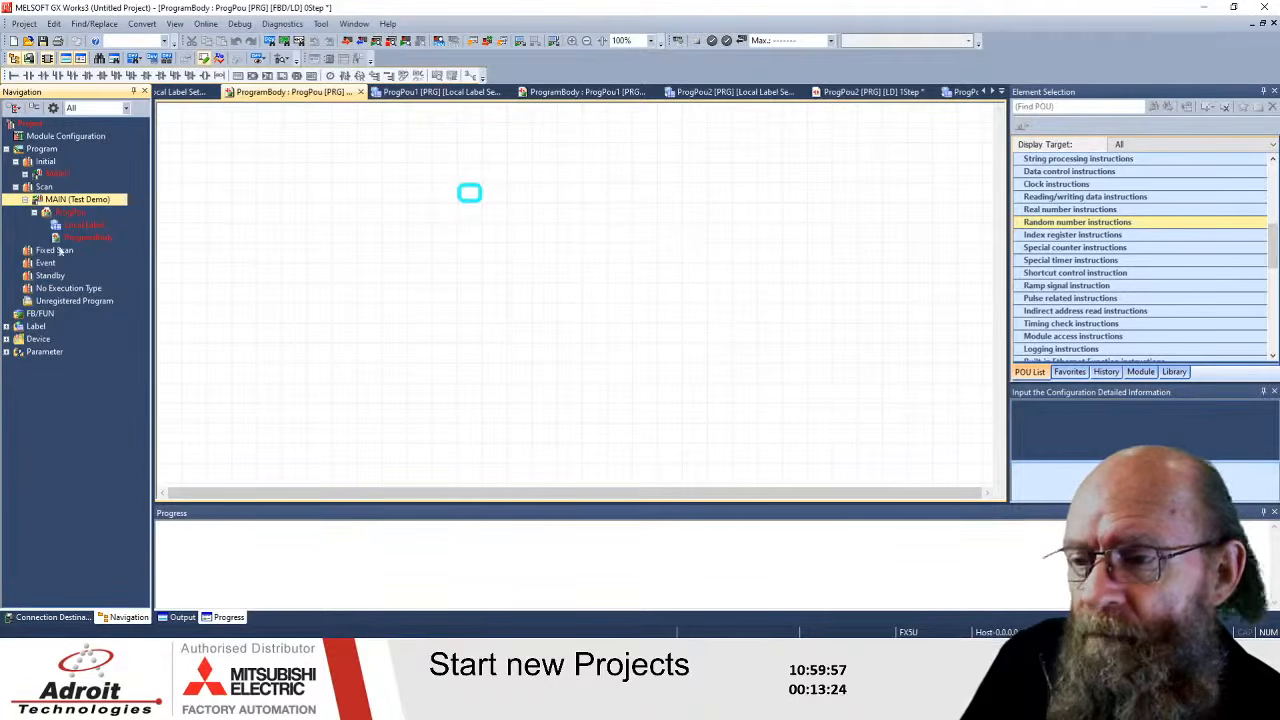
Step: Rename program block ProgPou under MAIN in the Scan group as MyDemoProgram
{"action": "left_click", "coordinate": [63, 214]}
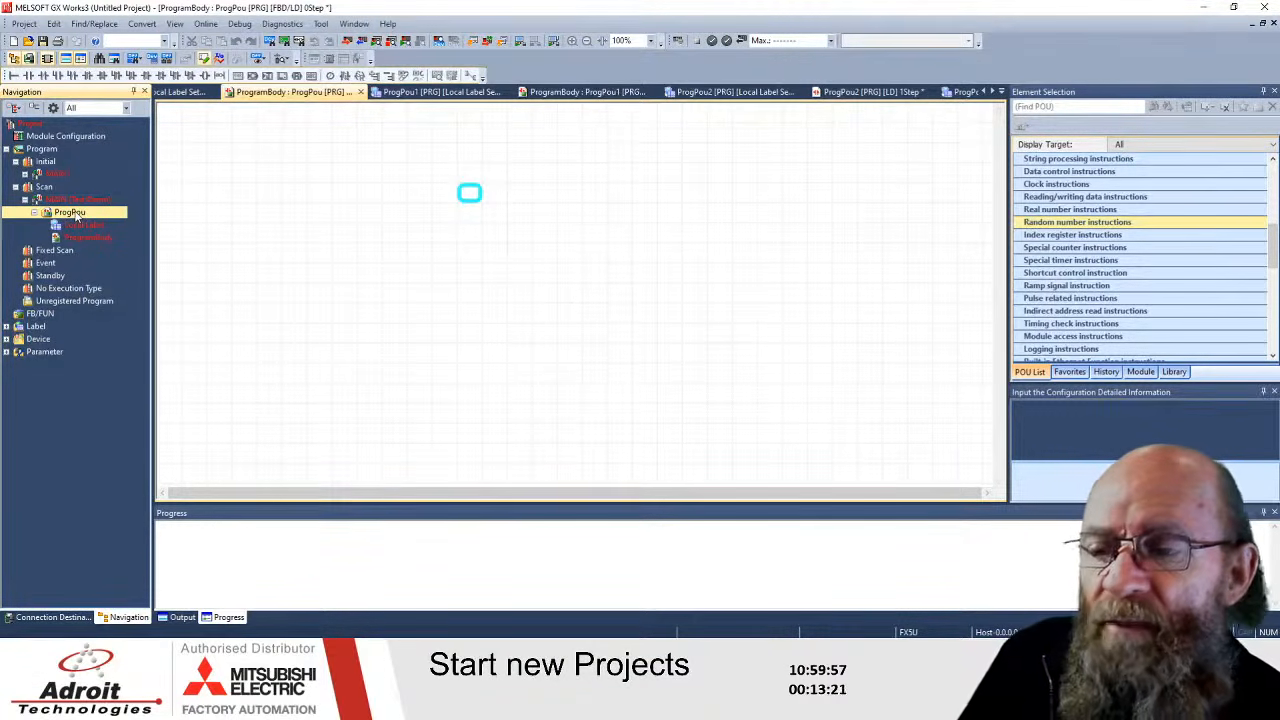
{"action": "right_click", "coordinate": [76, 216]}
{"action": "left_click", "coordinate": [71, 215]}
{"action": "right_click", "coordinate": [72, 215]}
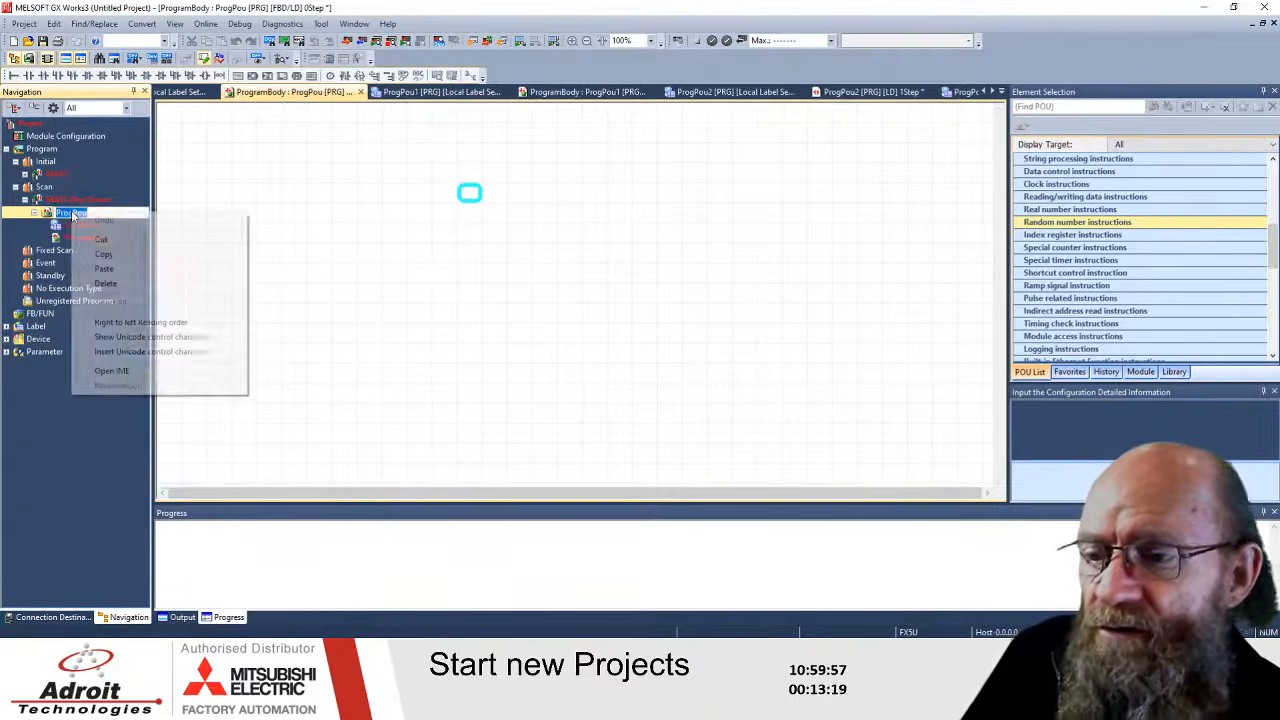
{"action": "left_click", "coordinate": [71, 216]}
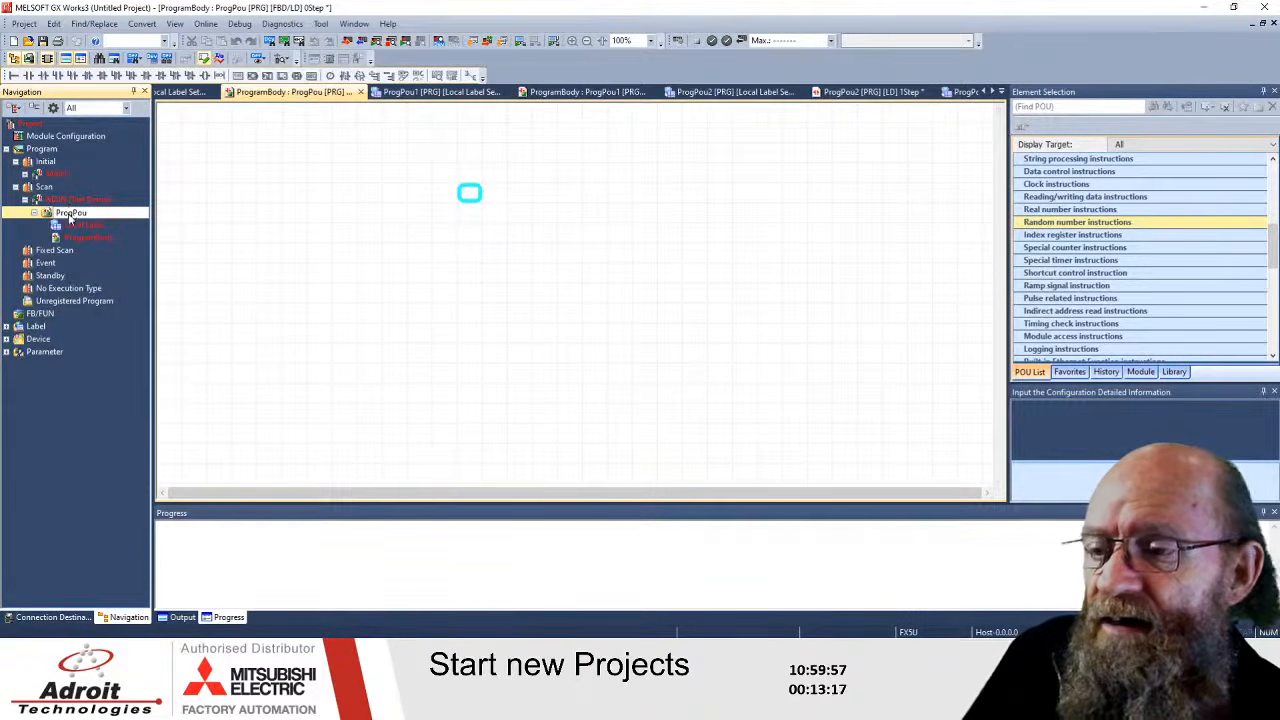
{"action": "left_click_drag", "start_coordinate": [92, 216], "coordinate": [48, 220]}
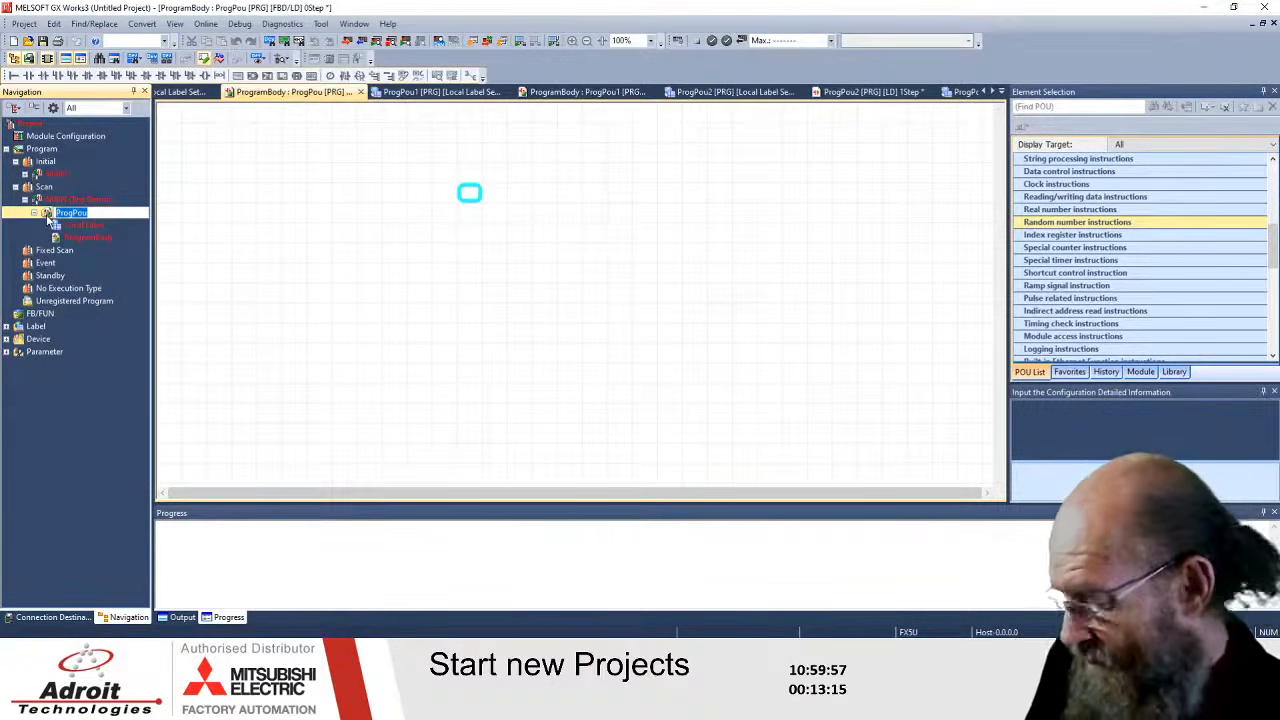
{"action": "type", "text": "My"}
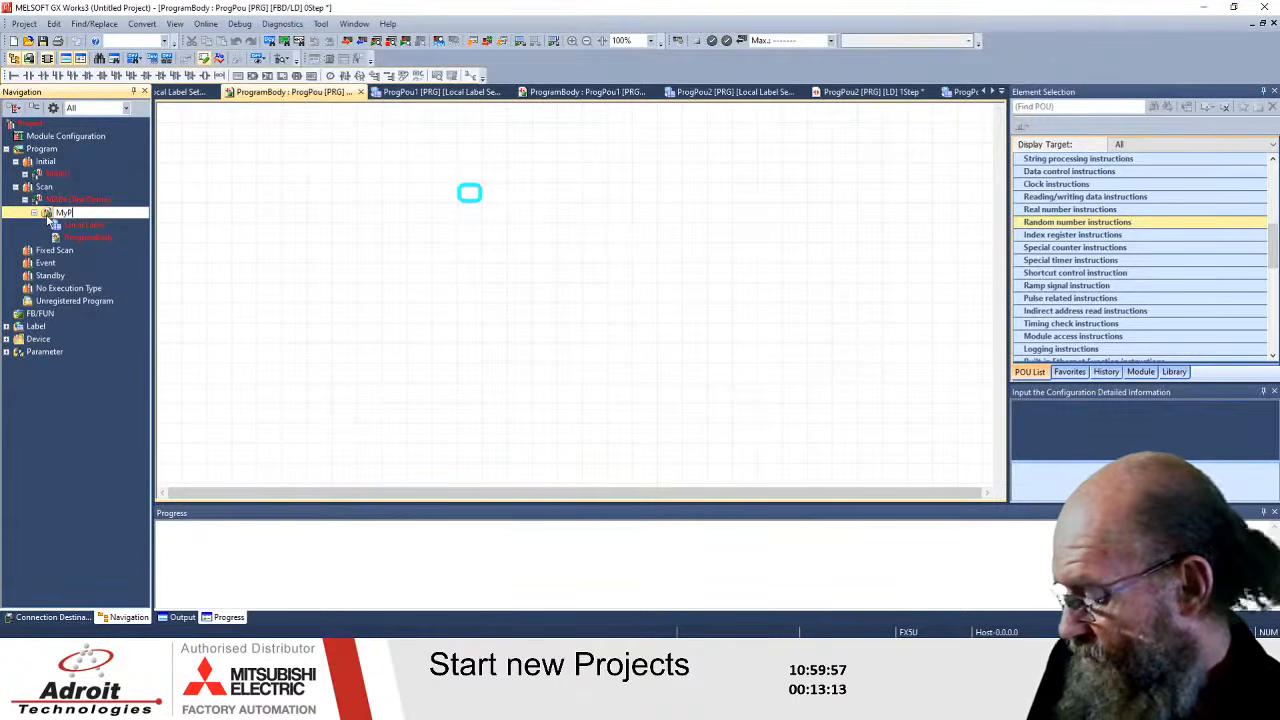
{"action": "type", "text": "De"}
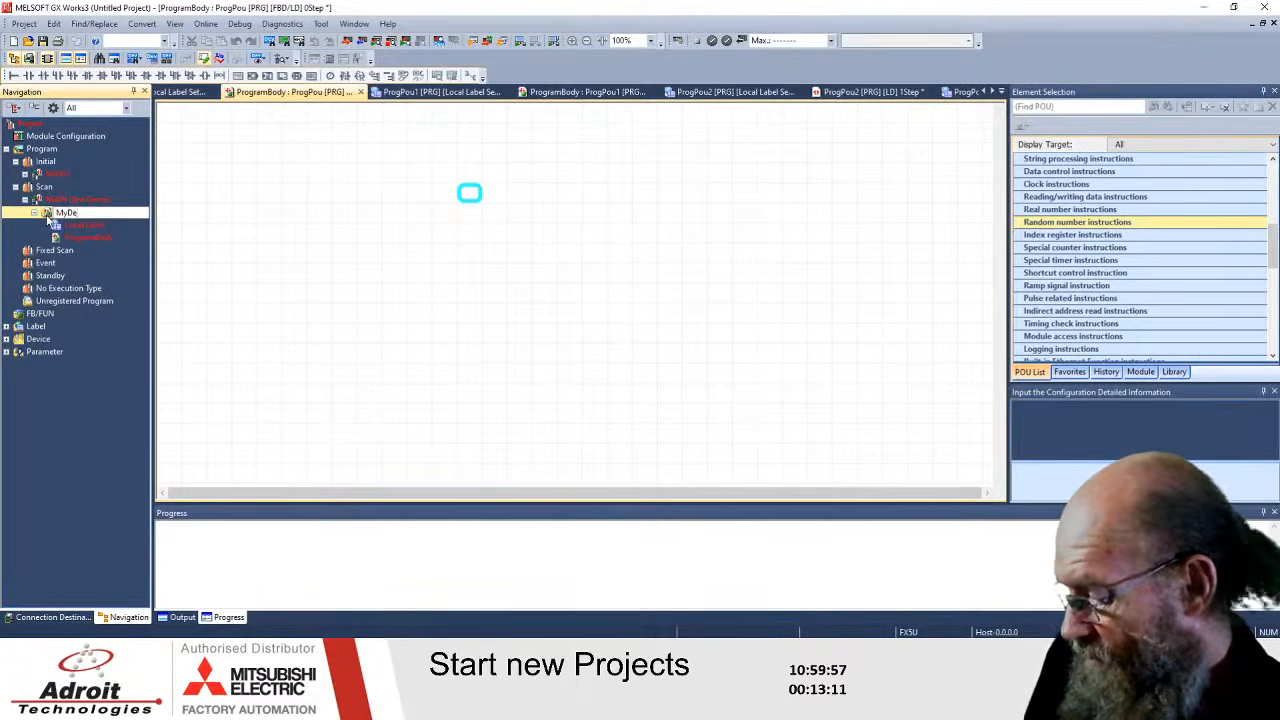
{"action": "type", "text": "moProg"}
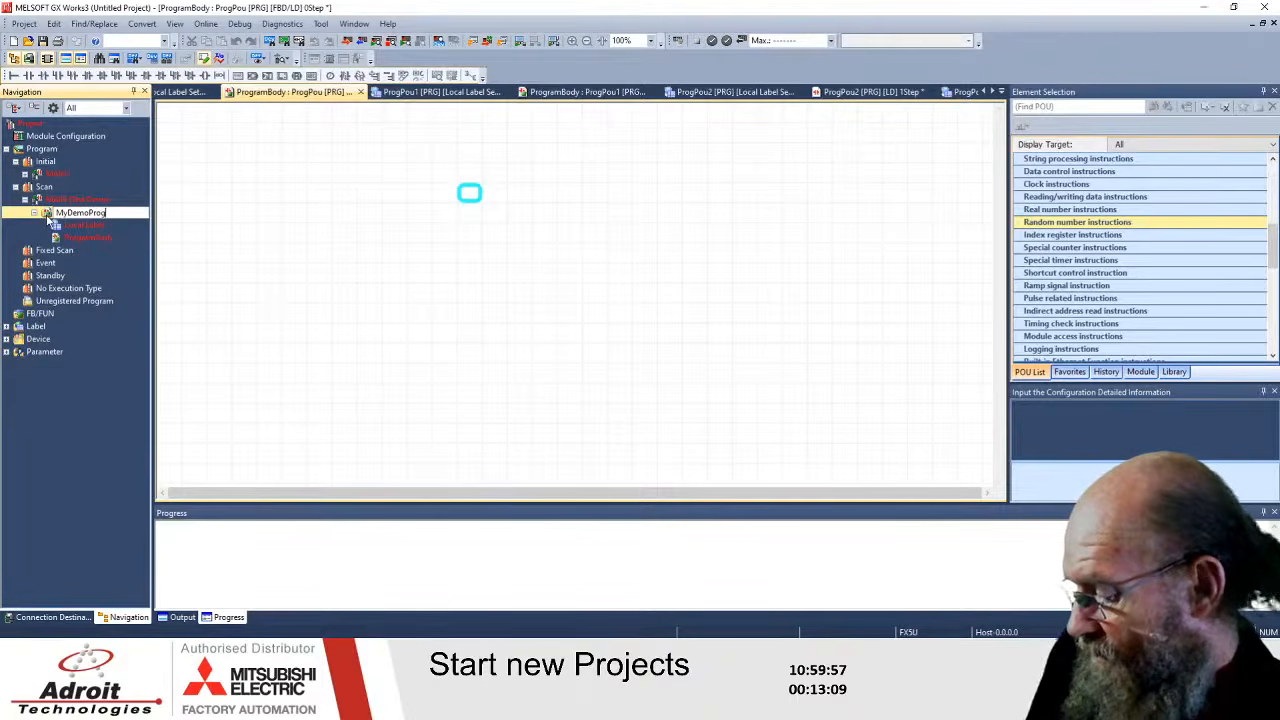
{"action": "type", "text": "ram"}
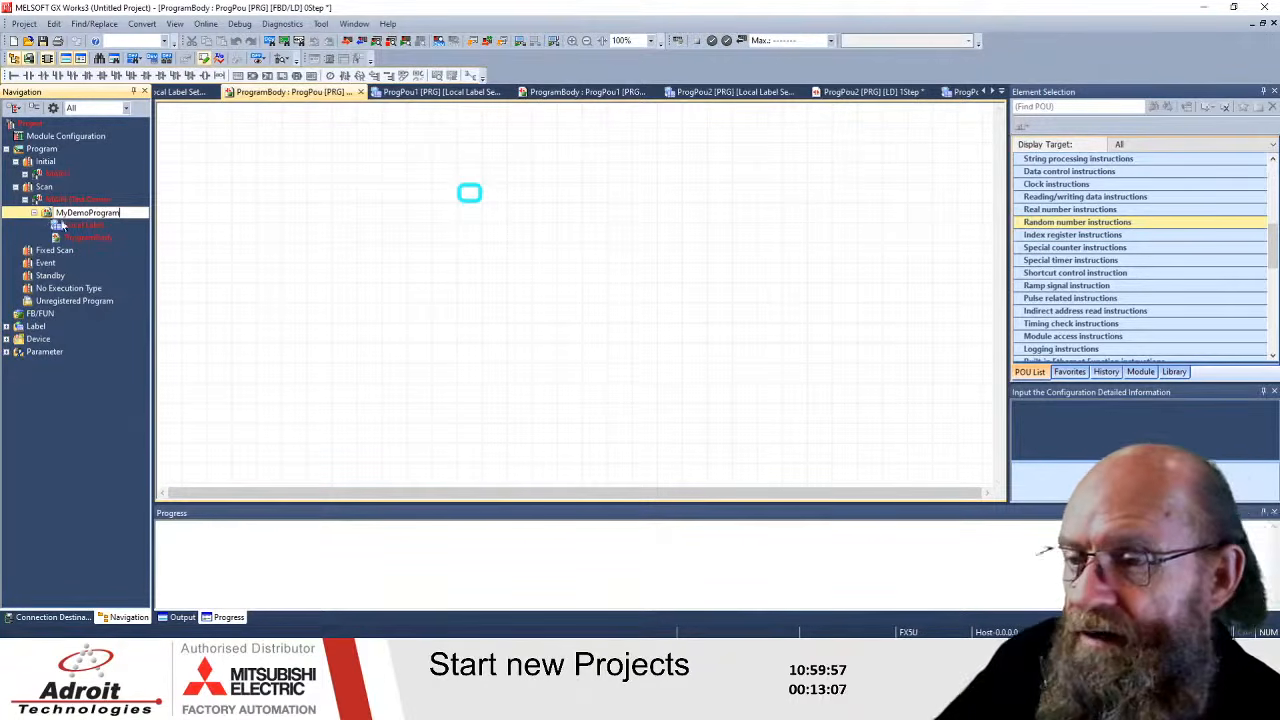
{"action": "key", "text": "Return"}
Step: Set the title of program block MyDemoProgram to "(New Demo)" in its properties
{"action": "right_click", "coordinate": [72, 218]}
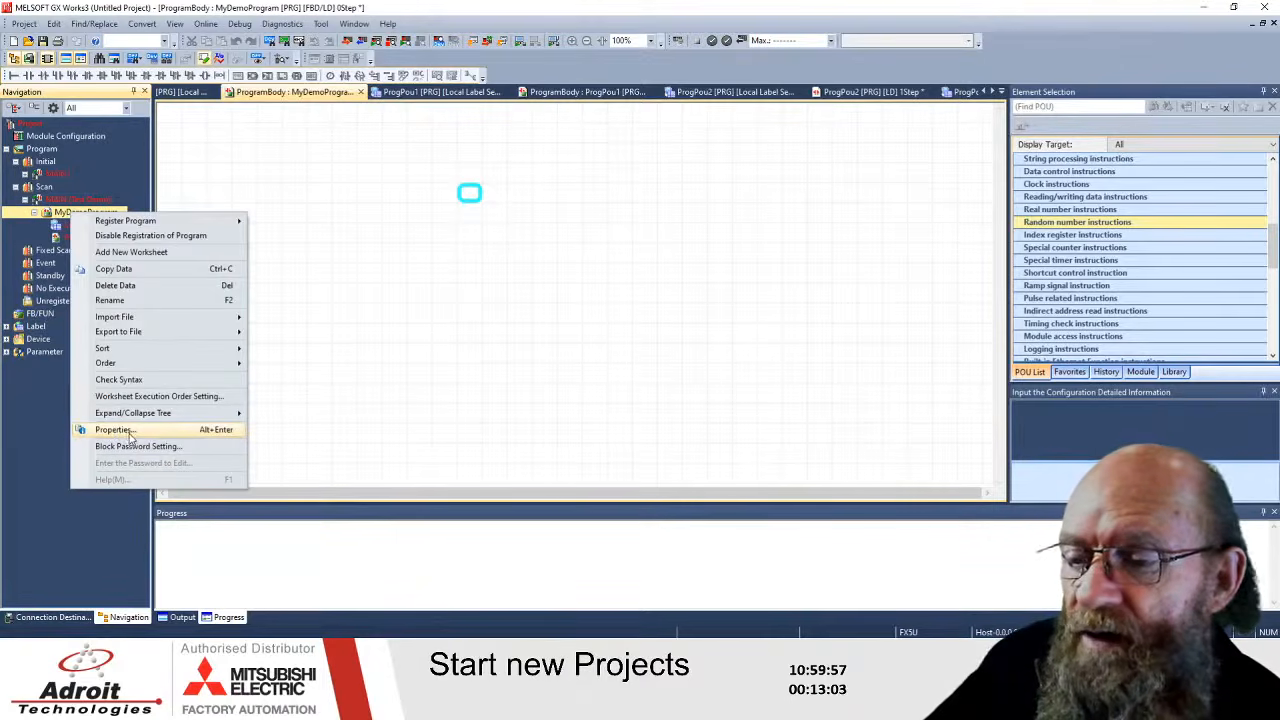
{"action": "left_click", "coordinate": [115, 430]}
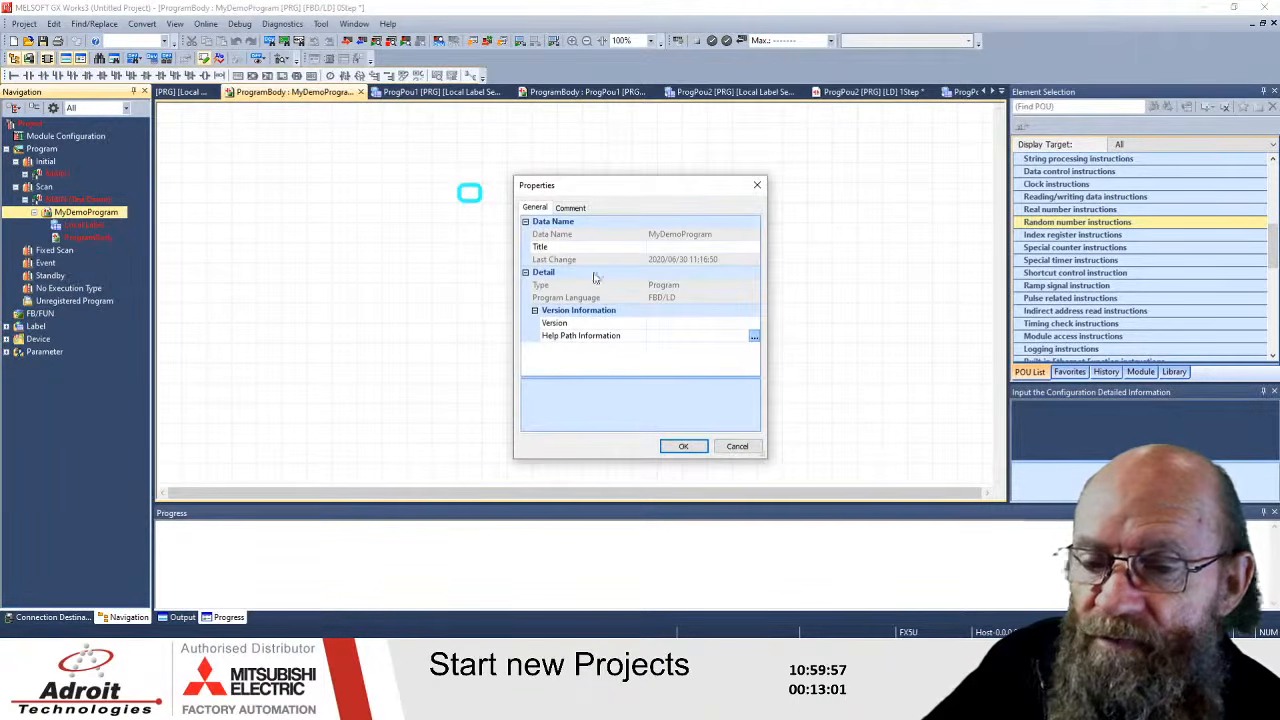
{"action": "left_click", "coordinate": [676, 247]}
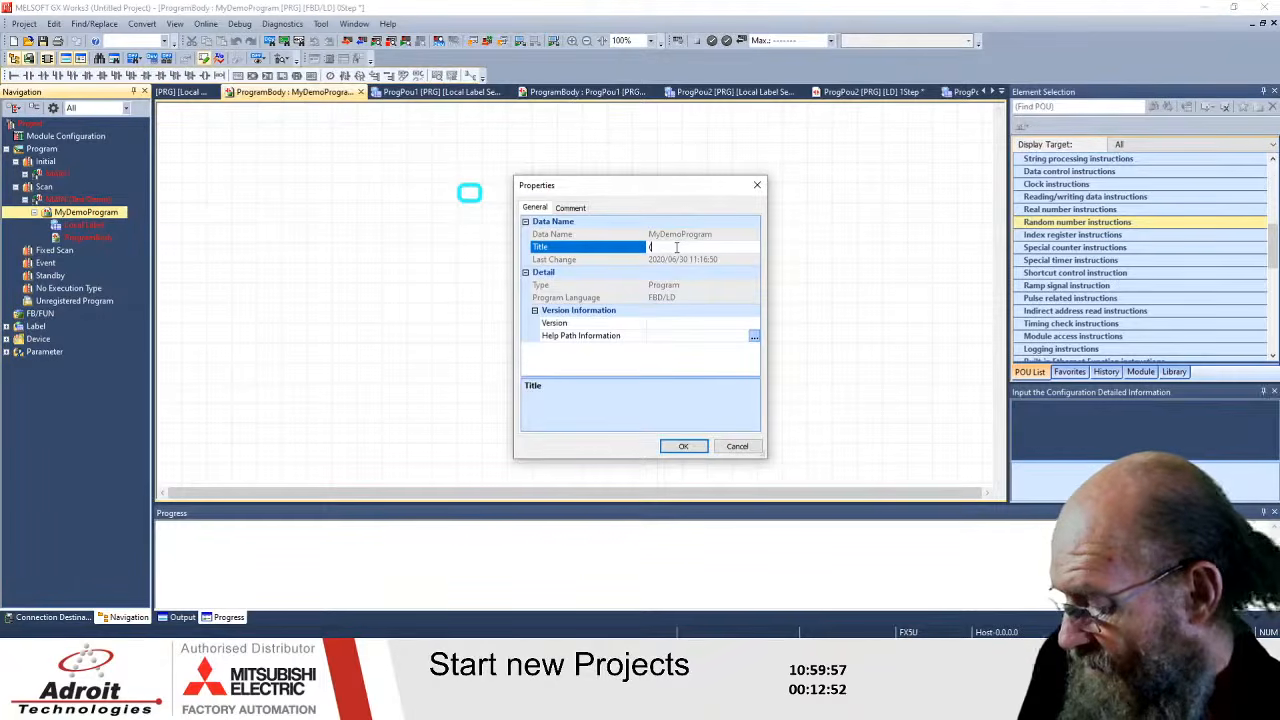
{"action": "type", "text": "(Ne"}
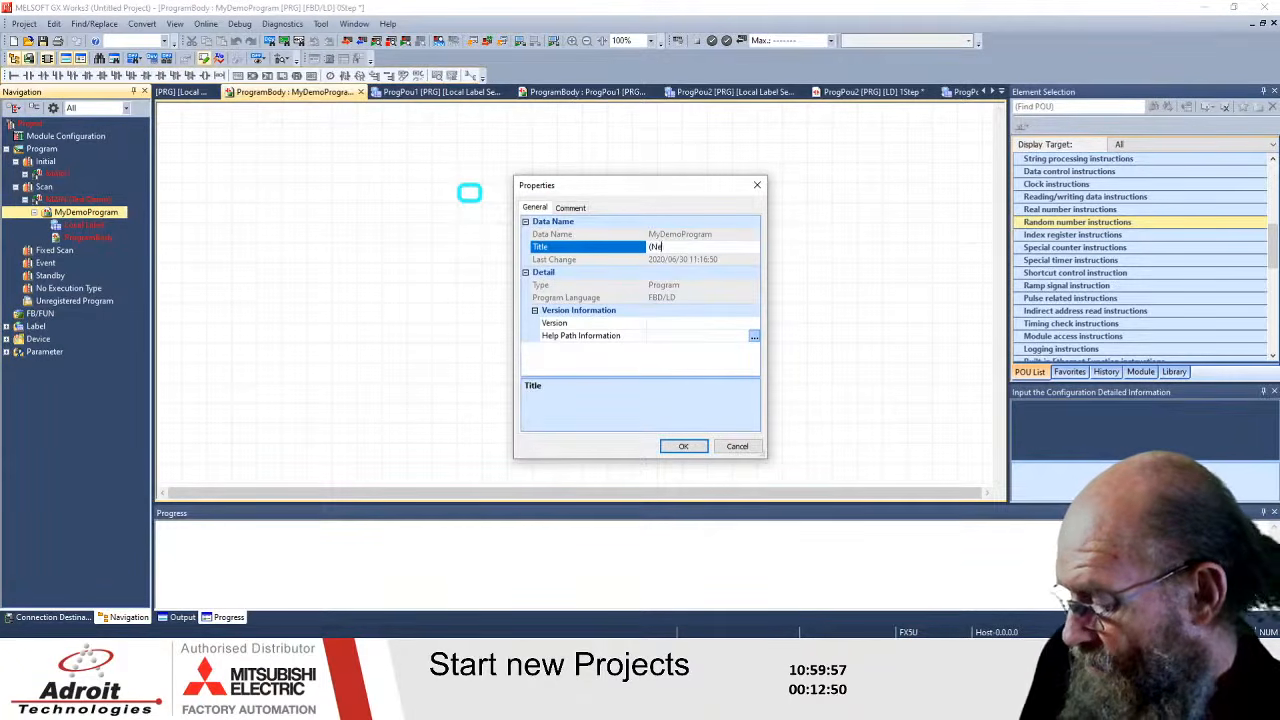
{"action": "type", "text": "w Demo"}
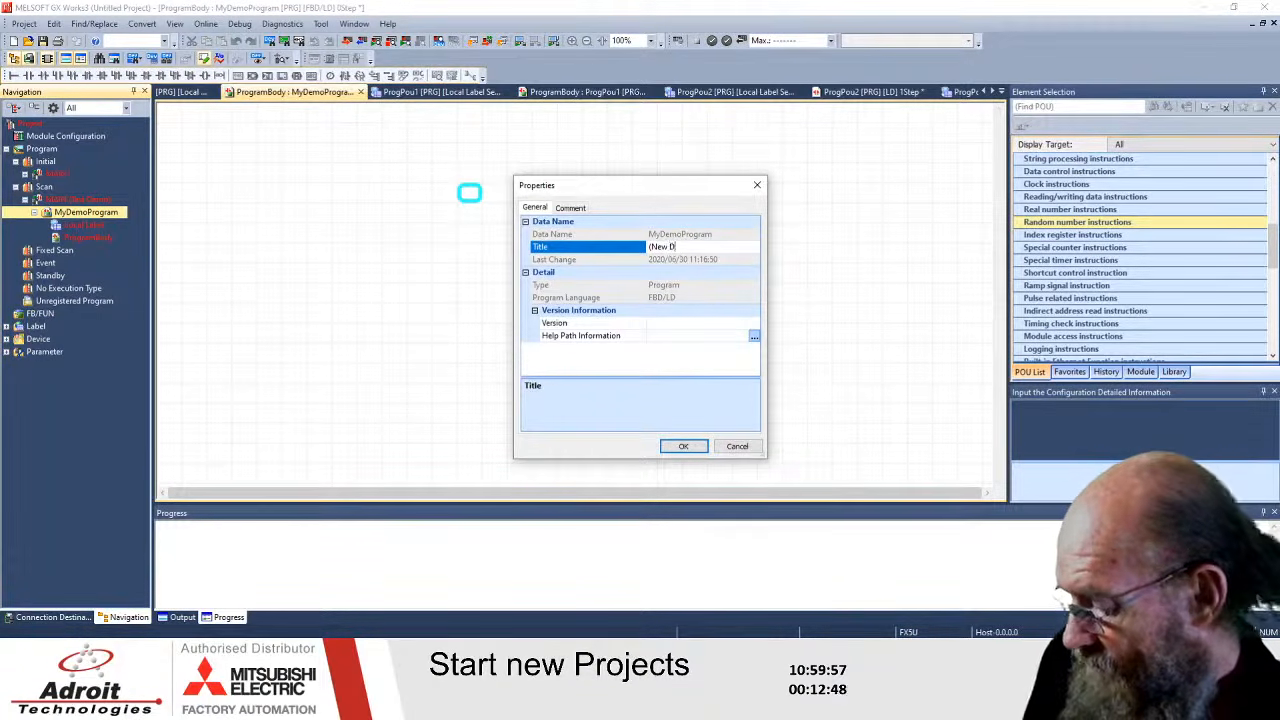
{"action": "left_click", "coordinate": [610, 338]}
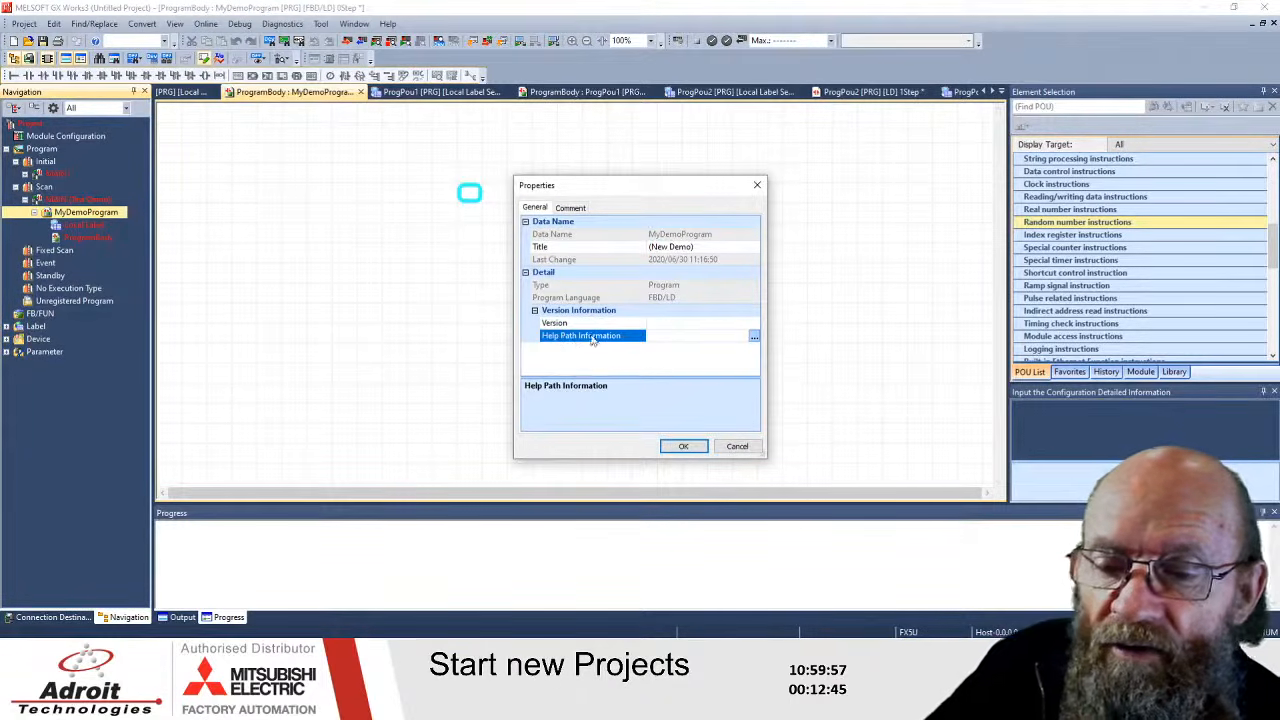
Step: Set the version of program block MyDemoProgram to 1.0.0.1 in its properties
{"action": "left_click", "coordinate": [676, 322]}
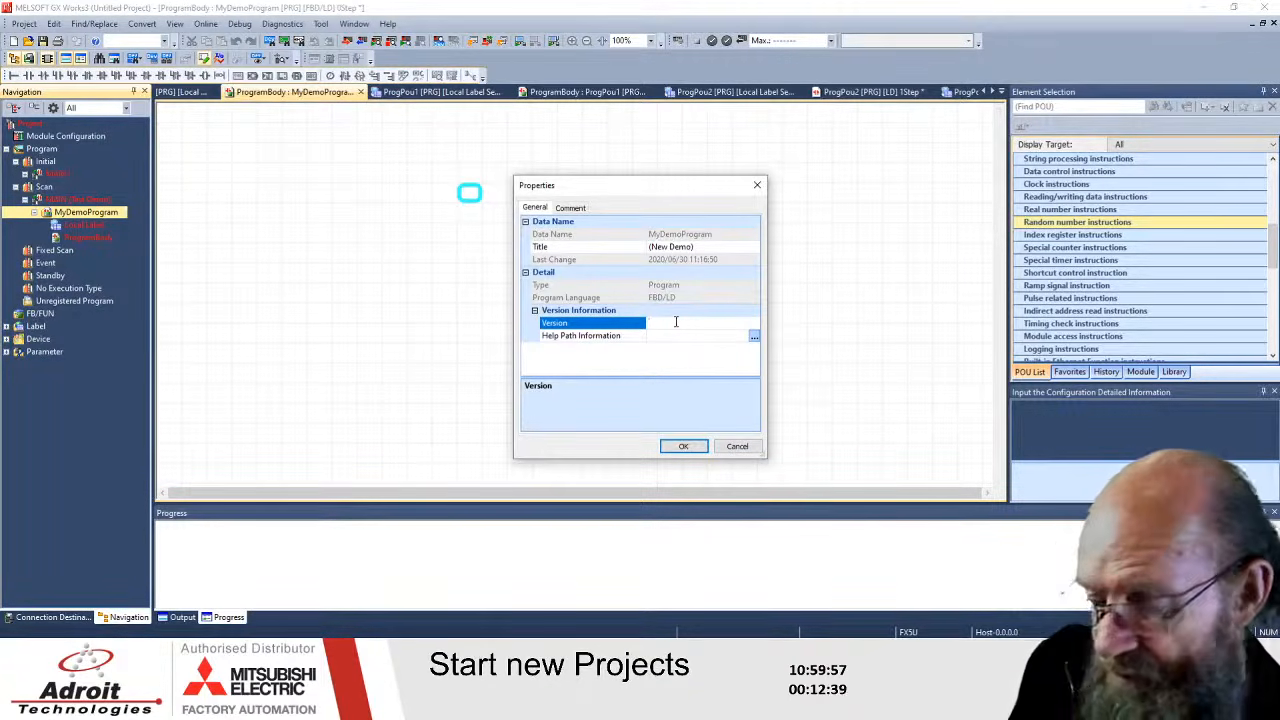
{"action": "type", "text": "1."}
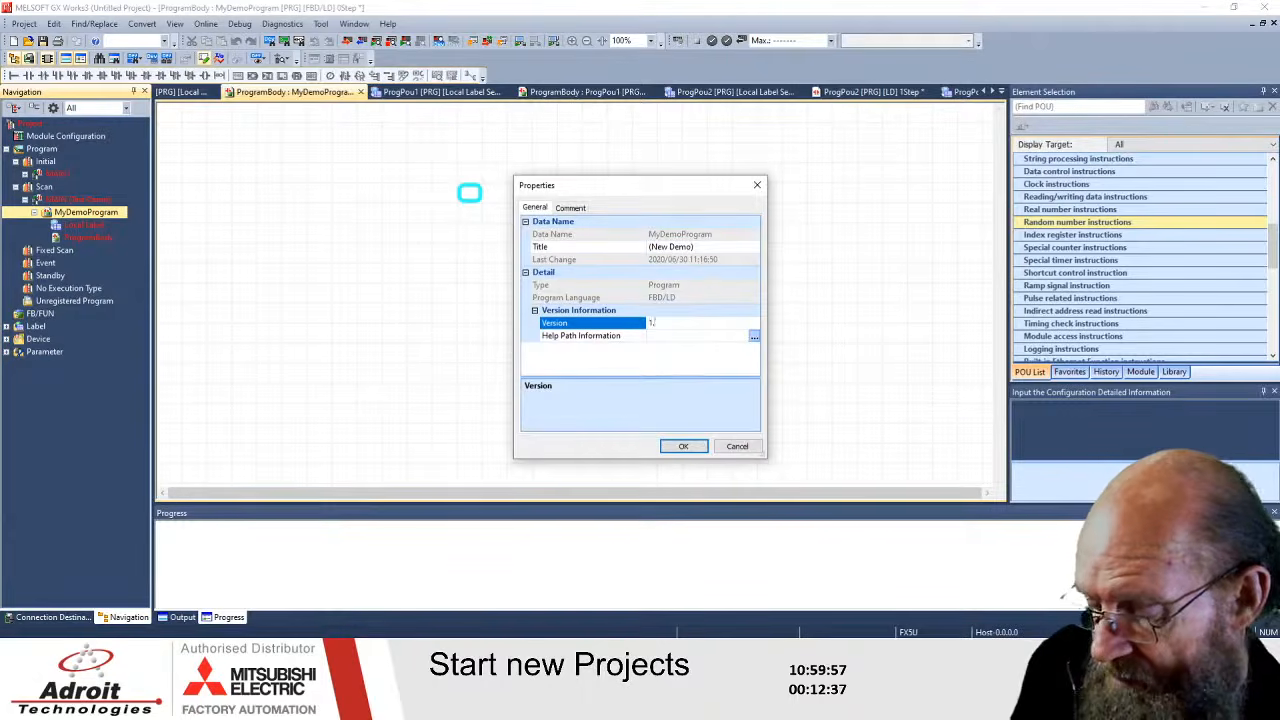
{"action": "type", "text": "0.0"}
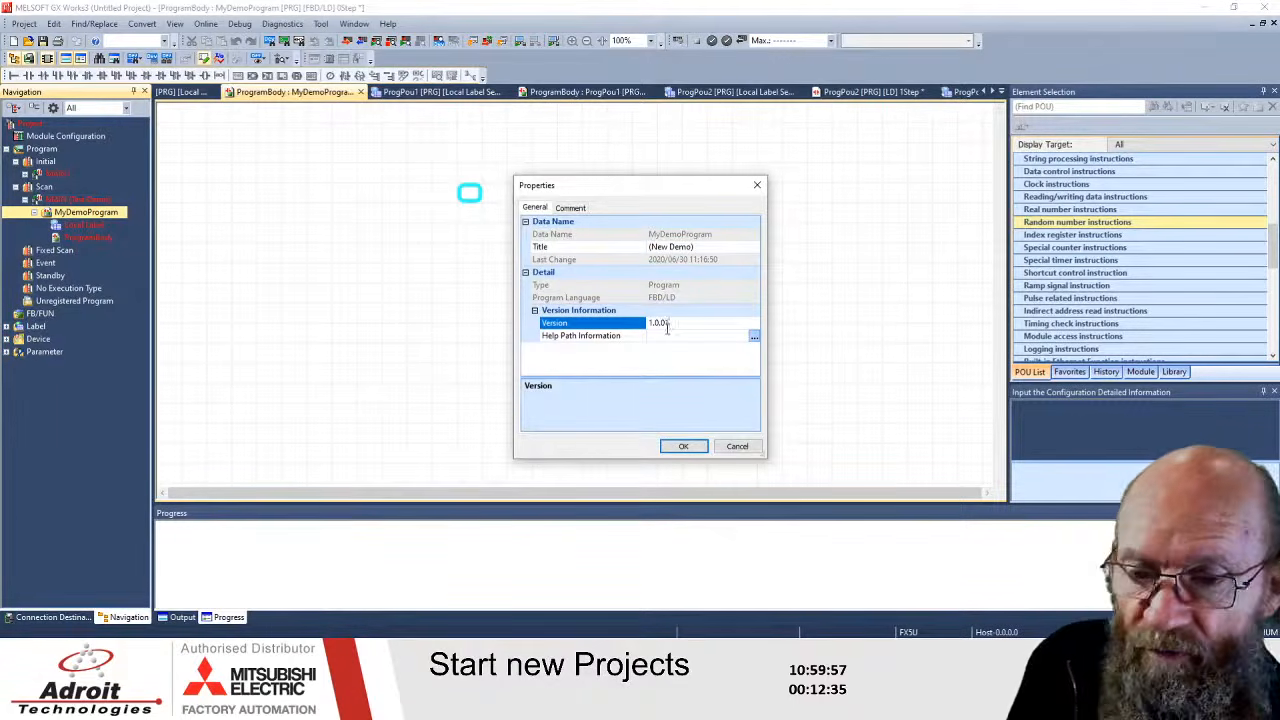
{"action": "type", "text": "1.1"}
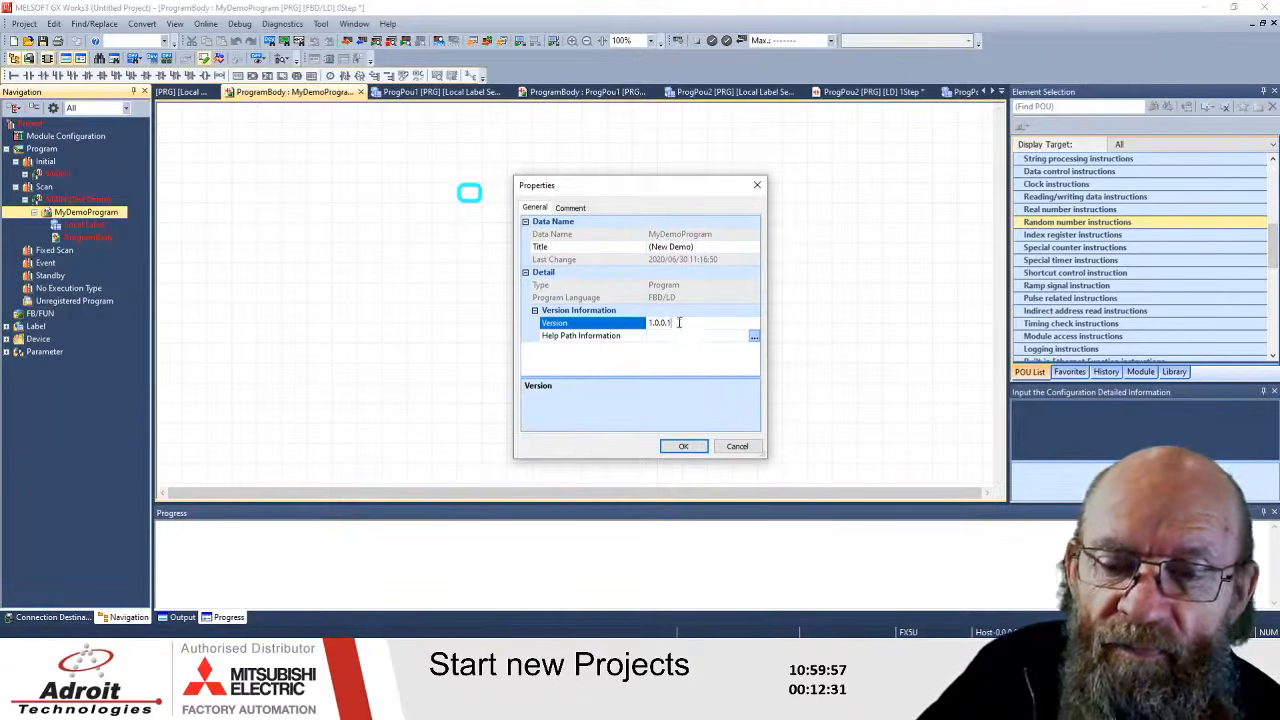
{"action": "key", "text": "Return"}
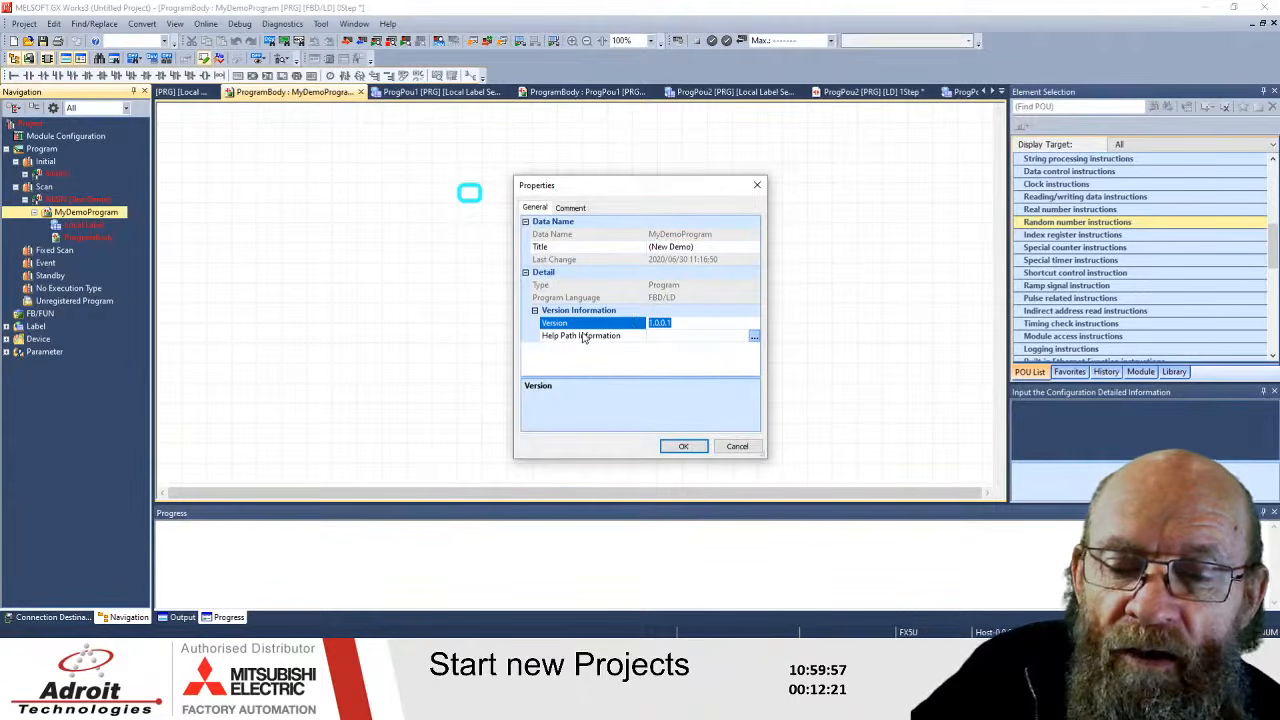
Step: Examine the individual parts of the version number in the properties of MyDemoProgram
{"action": "left_click", "coordinate": [687, 322]}
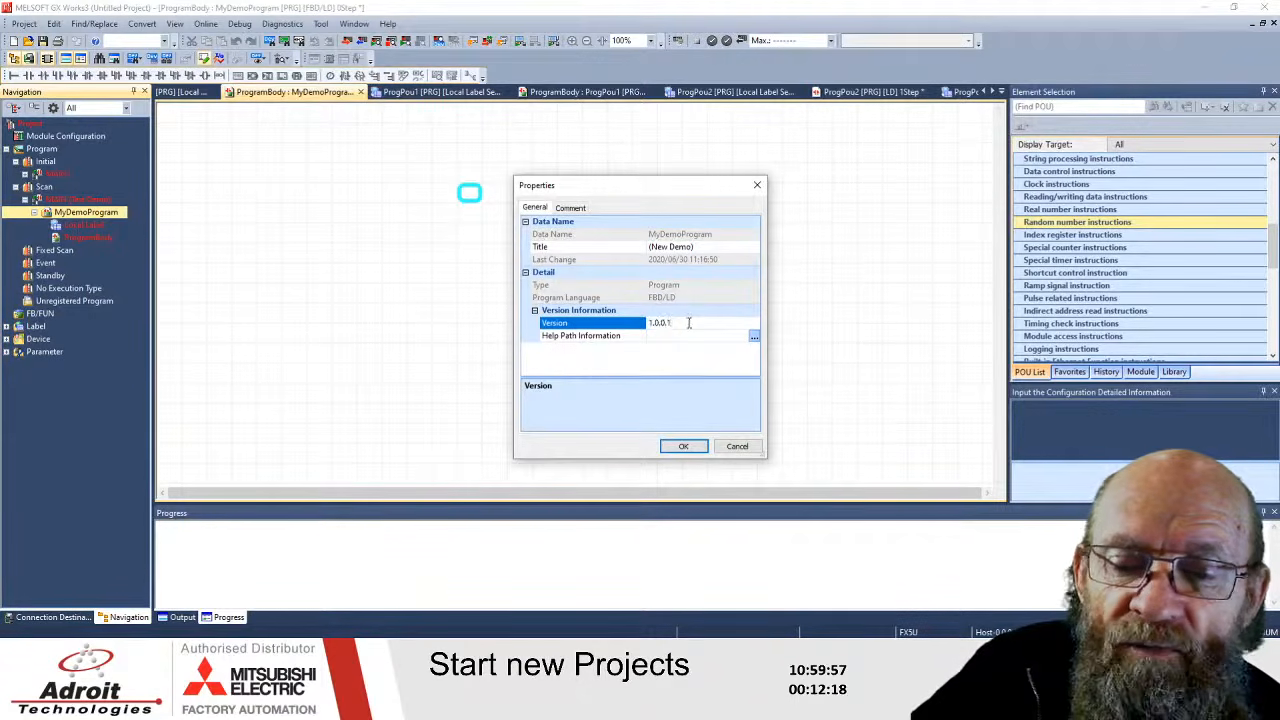
{"action": "left_click_drag", "start_coordinate": [689, 323], "coordinate": [628, 325]}
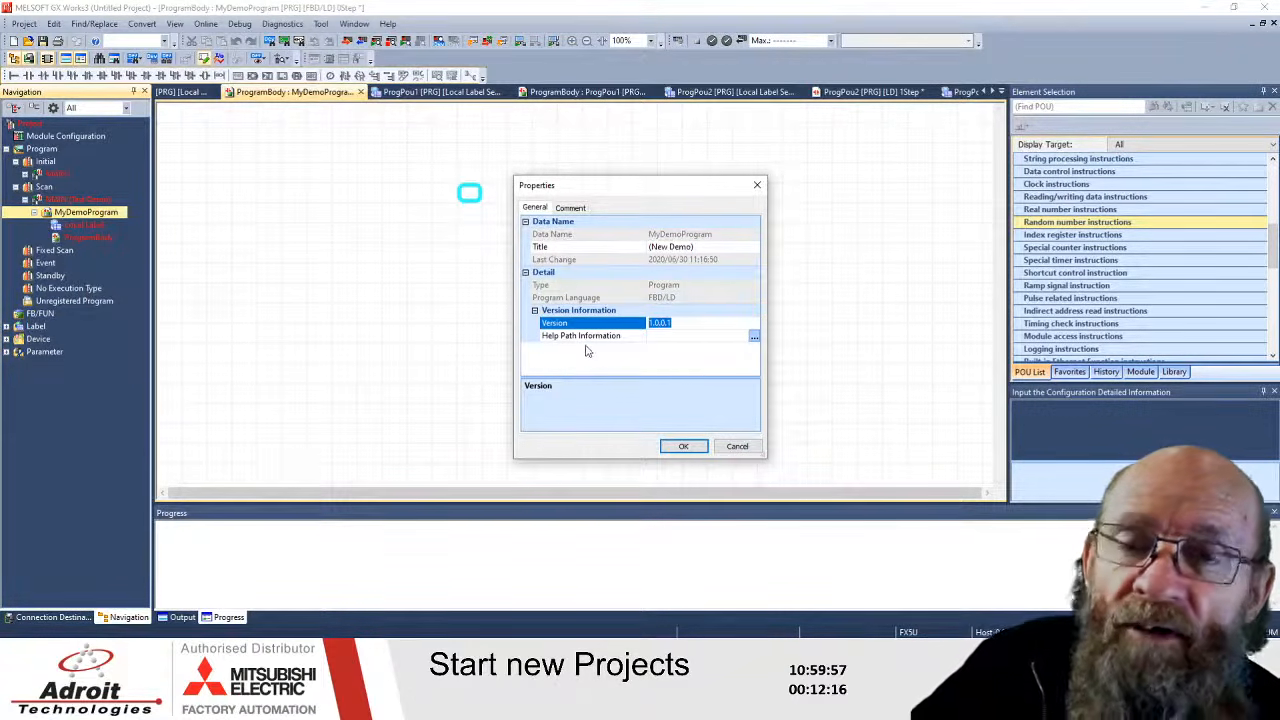
{"action": "left_click", "coordinate": [681, 323]}
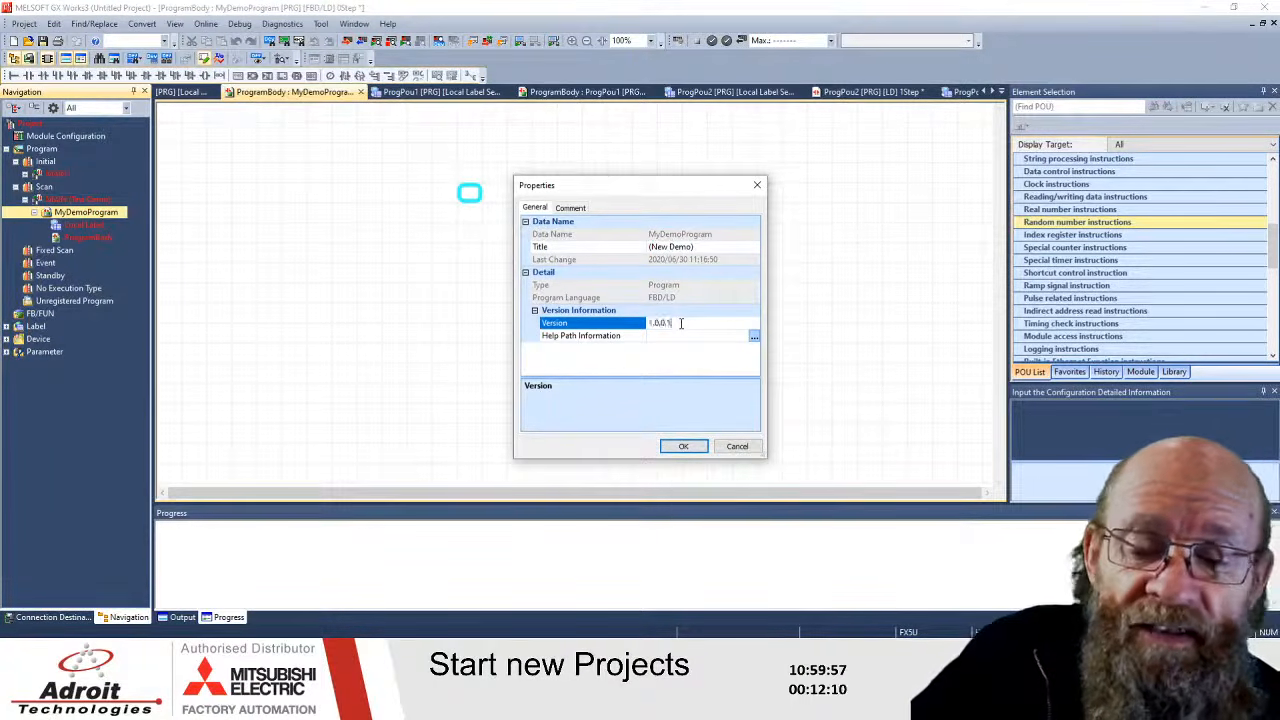
{"action": "left_click_drag", "start_coordinate": [681, 323], "coordinate": [565, 332]}
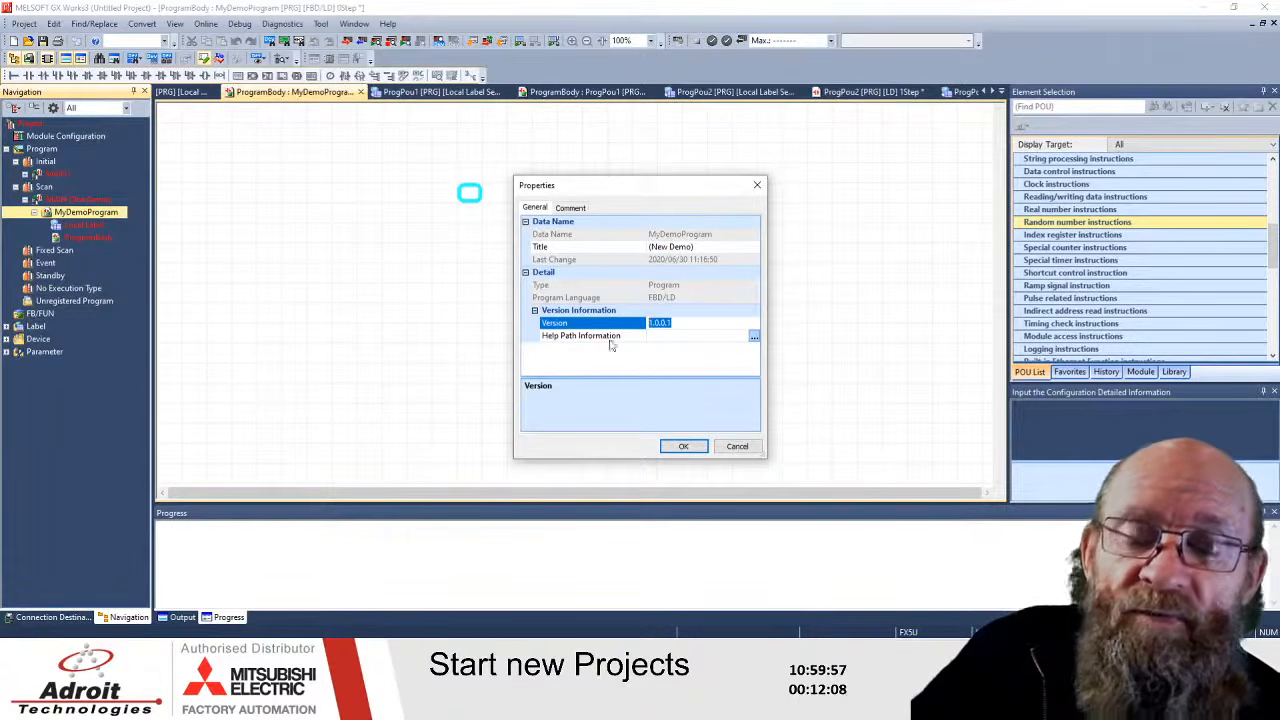
{"action": "left_click", "coordinate": [668, 323]}
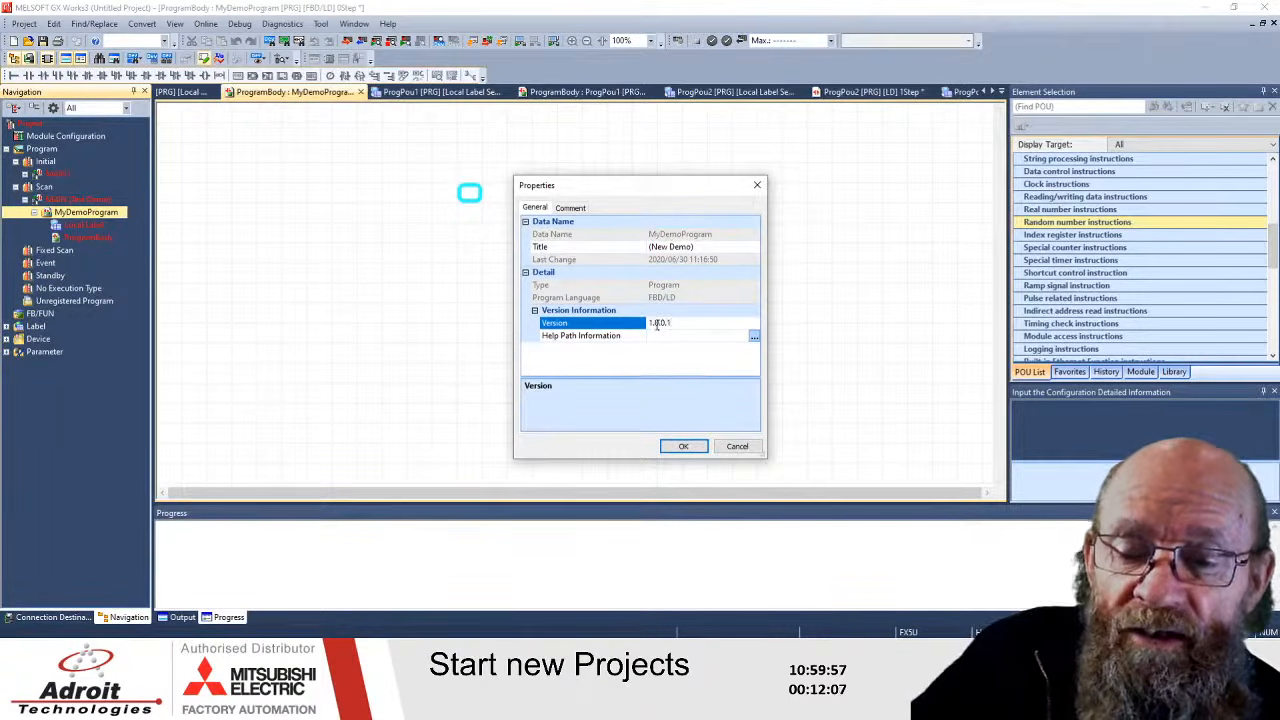
{"action": "left_click_drag", "start_coordinate": [650, 323], "coordinate": [658, 323]}
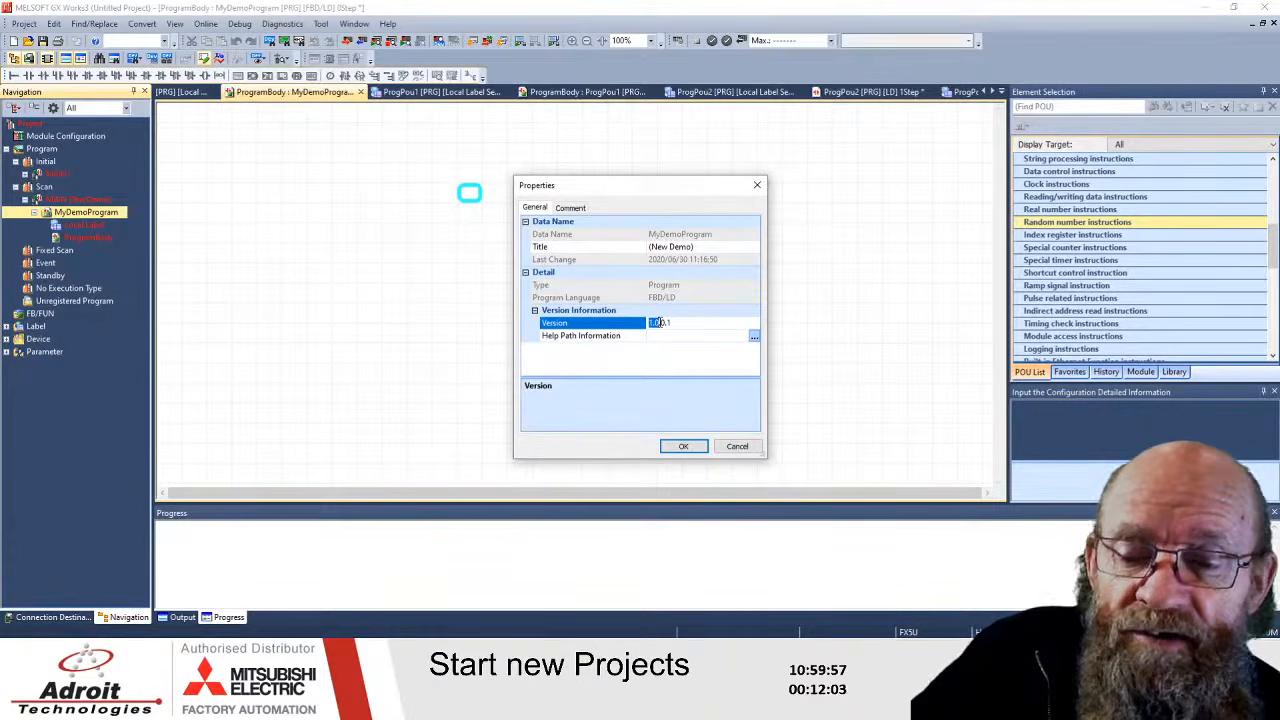
{"action": "left_click_drag", "start_coordinate": [677, 323], "coordinate": [658, 323]}
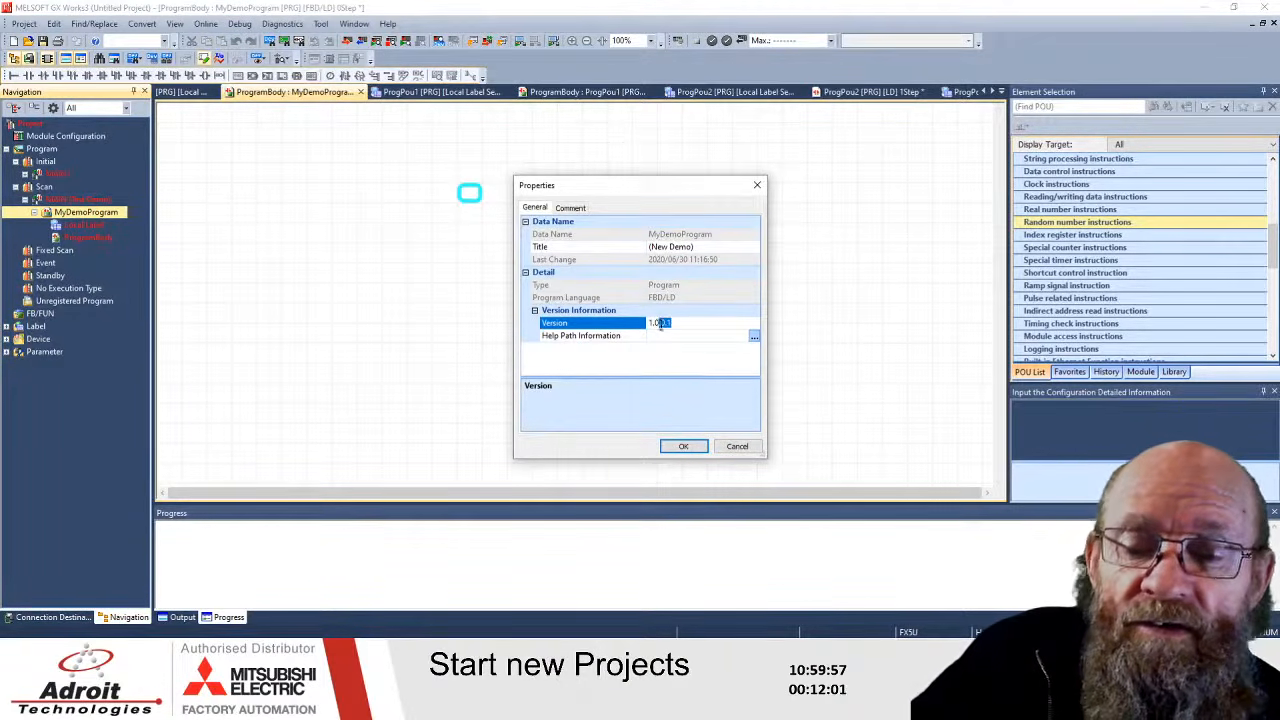
{"action": "left_click", "coordinate": [685, 324]}
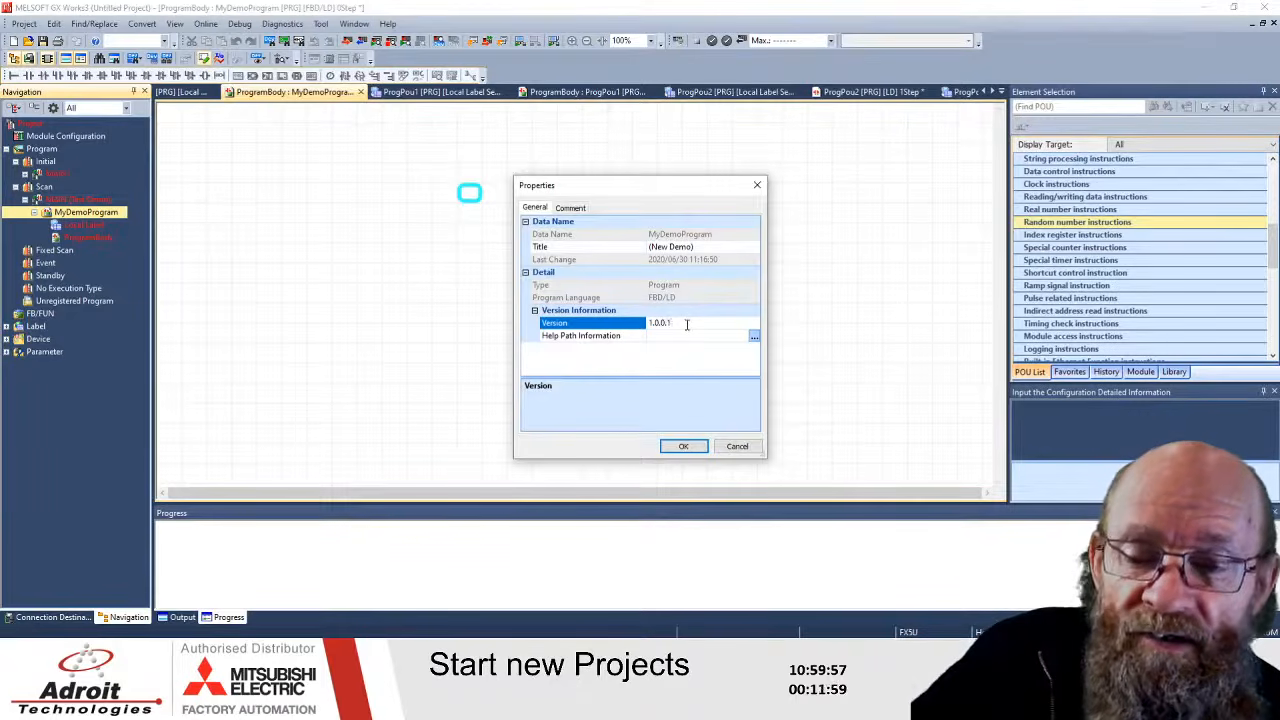
Step: View the help file selection for the Help Path Information of MyDemoProgram, and close it without choosing a file
{"action": "left_click", "coordinate": [691, 338]}
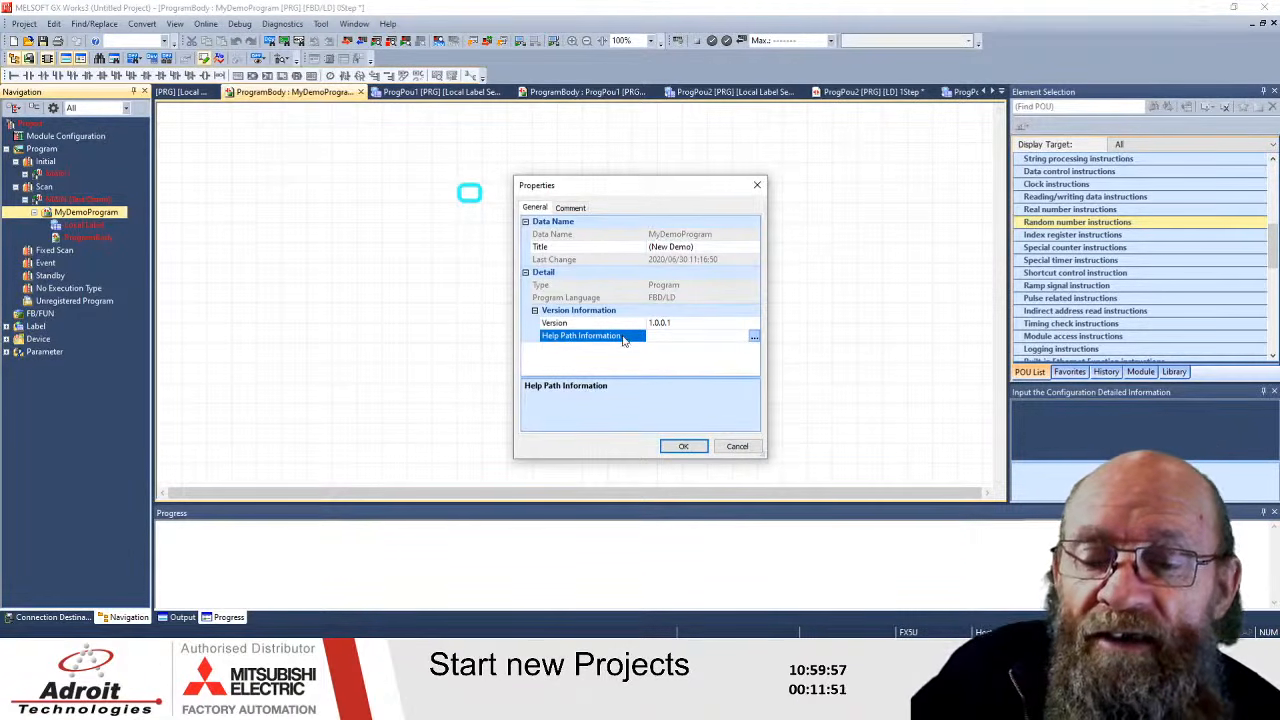
{"action": "left_click", "coordinate": [754, 336]}
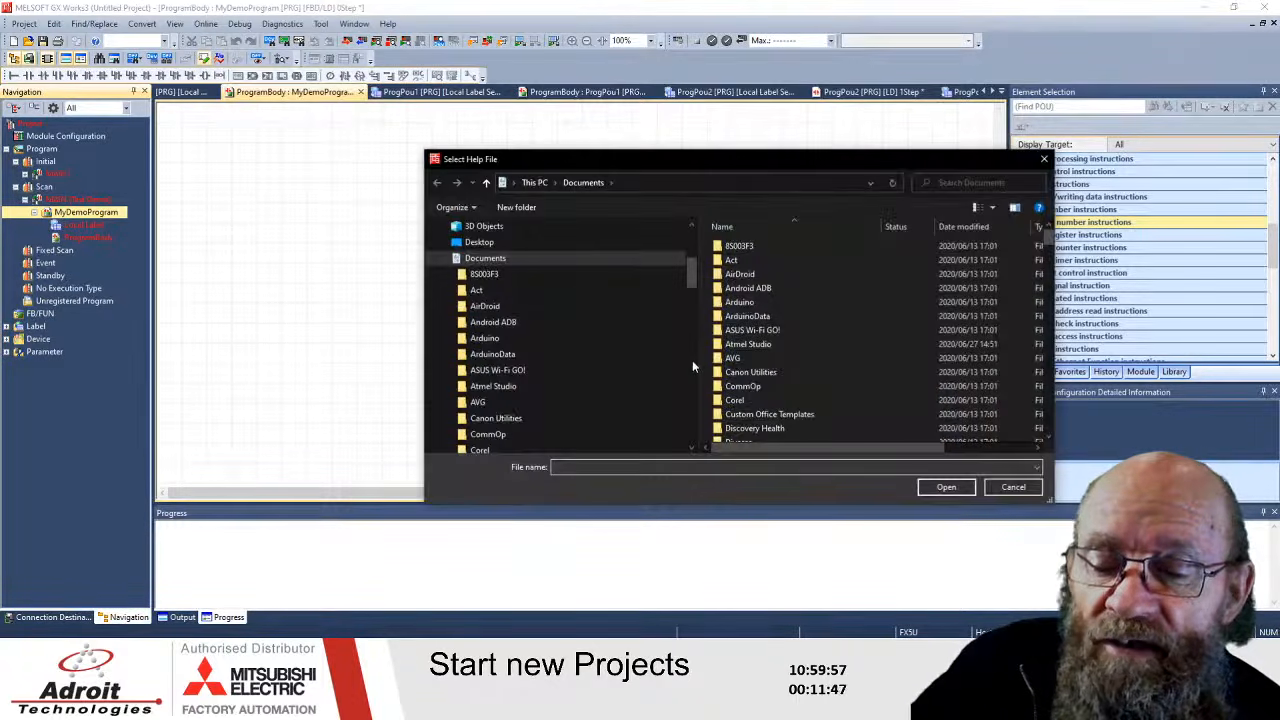
{"action": "left_click", "coordinate": [1013, 487]}
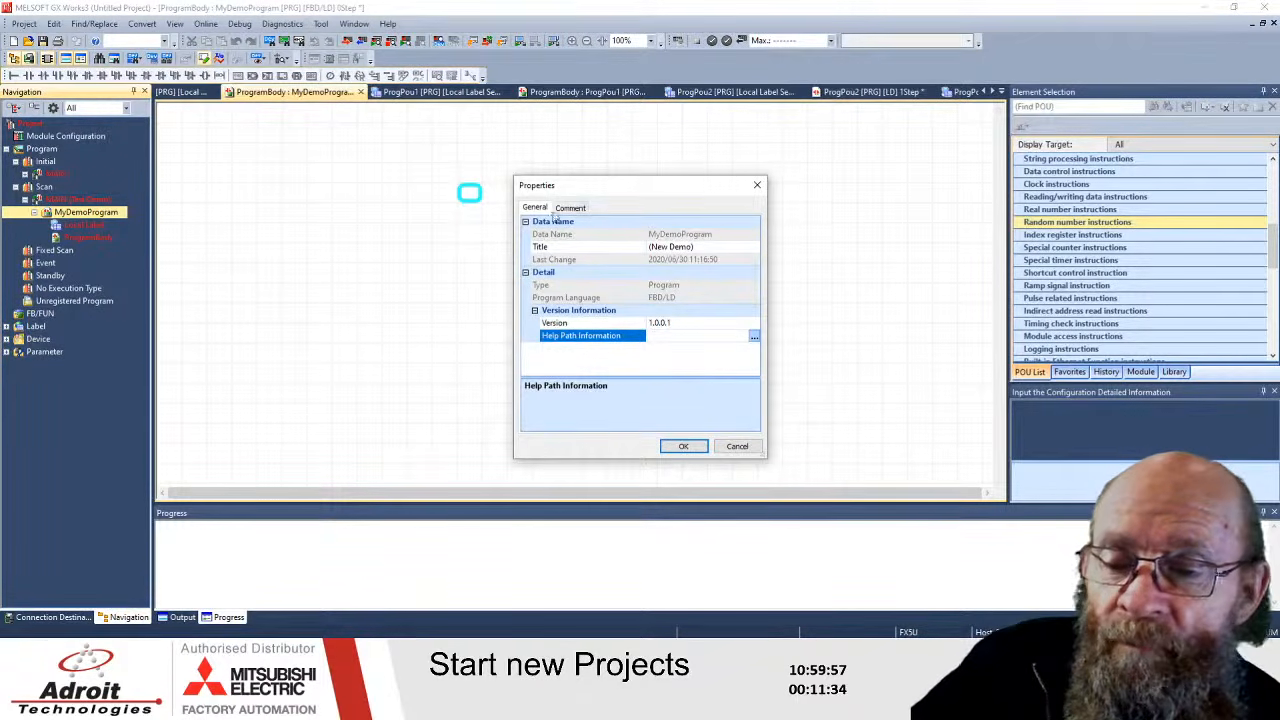
Step: Add the comment "demo comments" to program block MyDemoProgram and apply its properties
{"action": "left_click", "coordinate": [568, 209]}
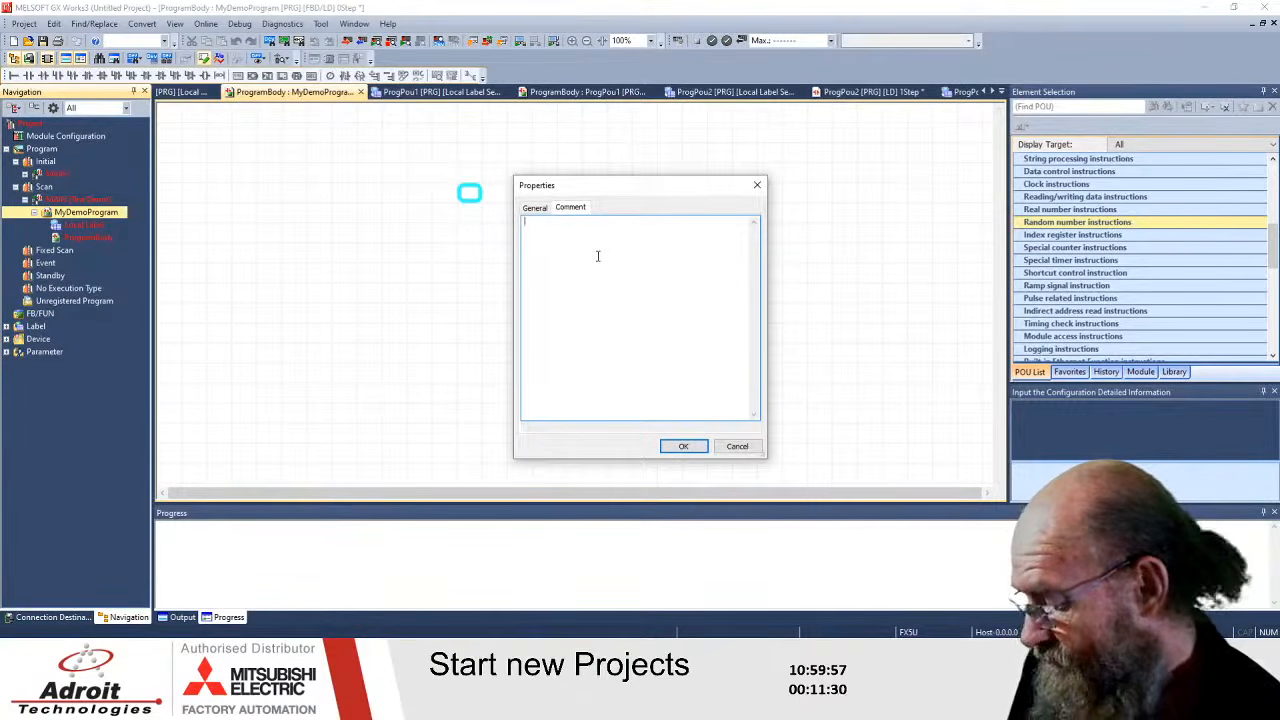
{"action": "type", "text": "de"}
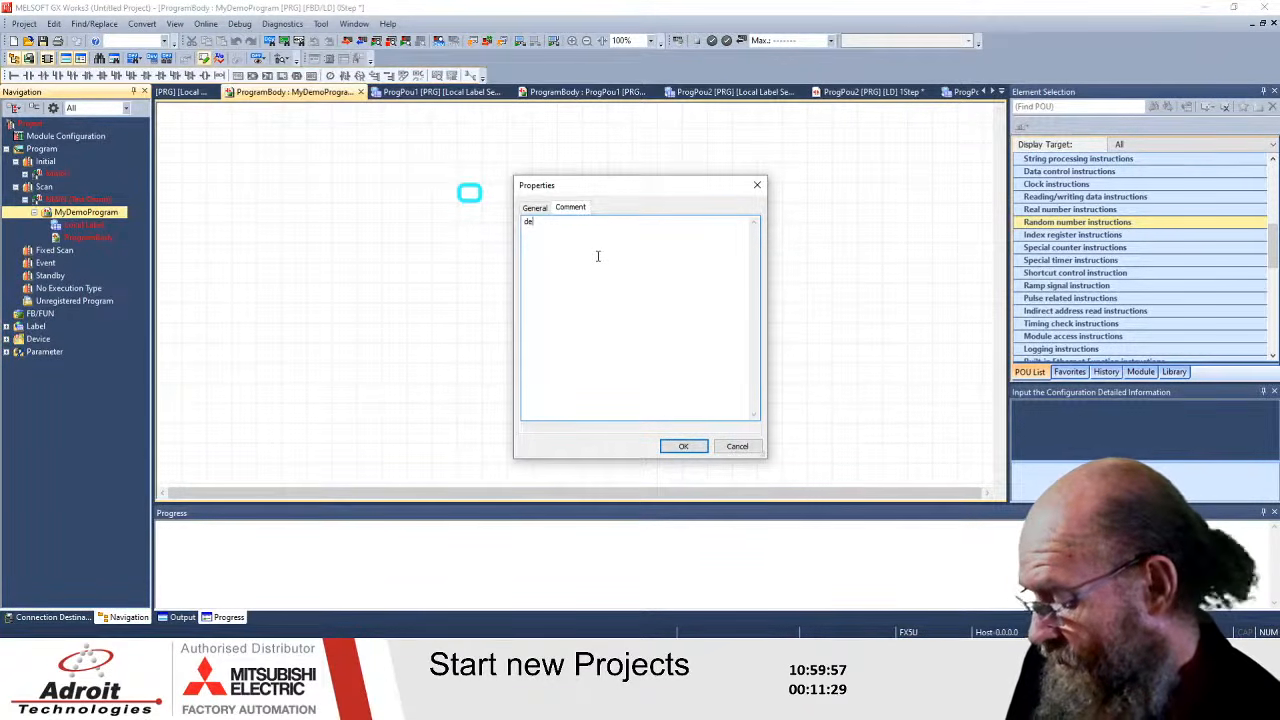
{"action": "type", "text": "mo comments"}
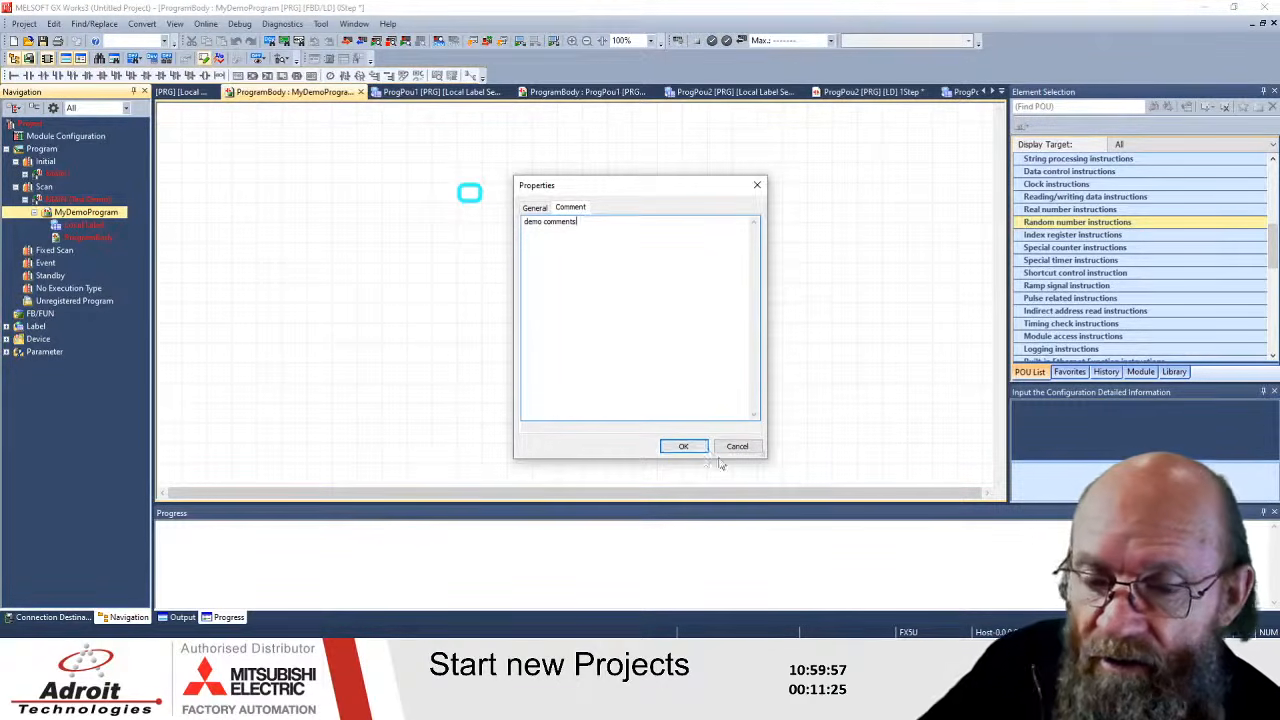
{"action": "left_click", "coordinate": [675, 444]}
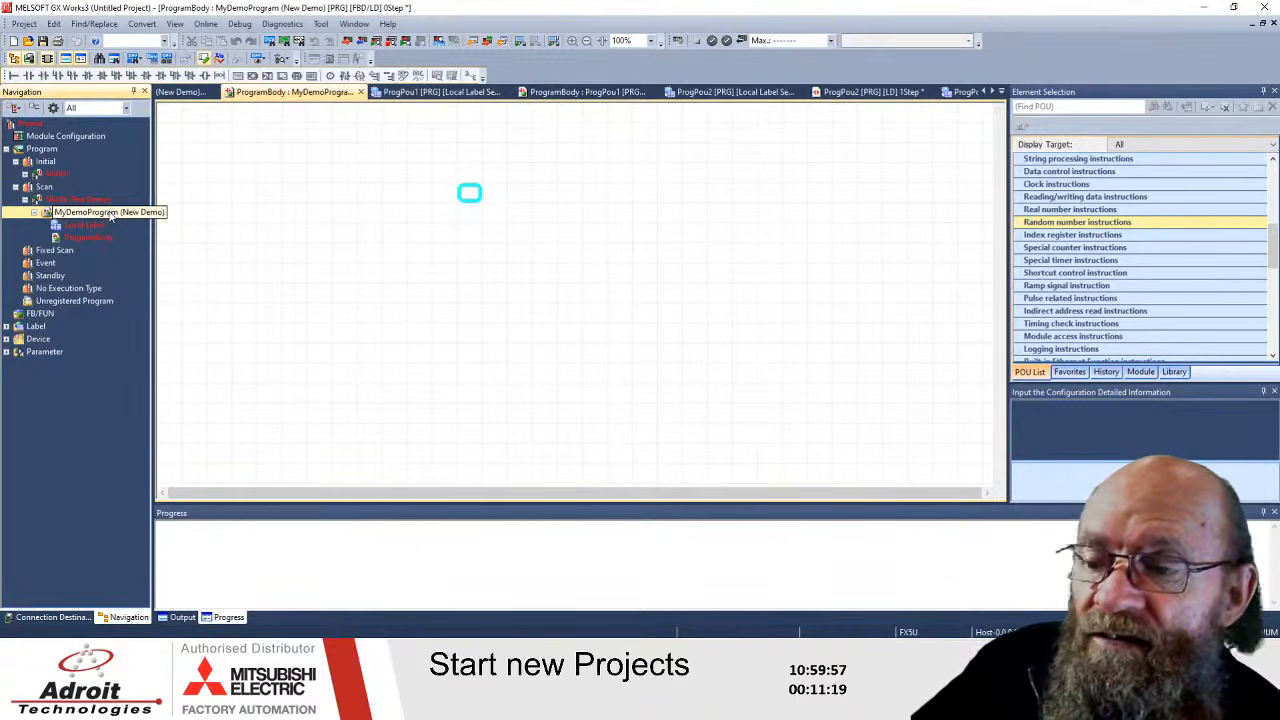
Step: Examine the general details and the comment in the properties of MyDemoProgram's Local Label, and close the properties
{"action": "left_click", "coordinate": [70, 226]}
{"action": "right_click", "coordinate": [72, 226]}
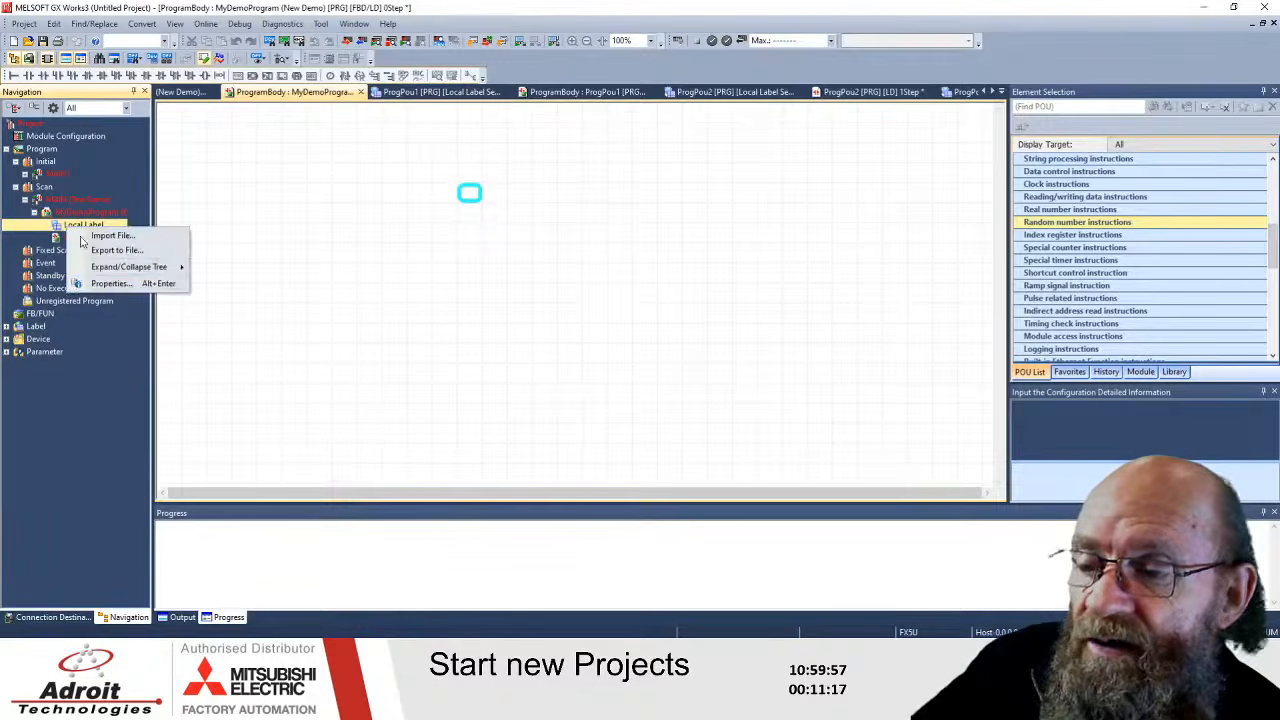
{"action": "left_click", "coordinate": [100, 284]}
{"action": "left_click", "coordinate": [570, 208]}
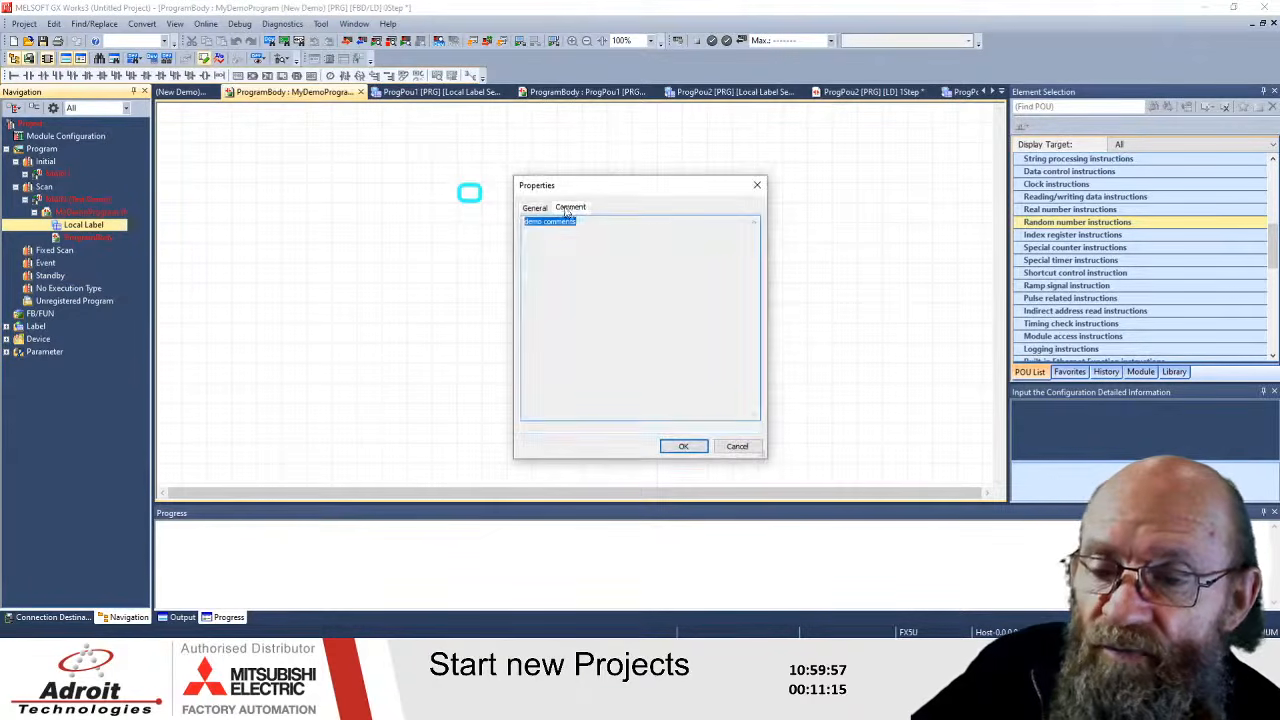
{"action": "left_click", "coordinate": [535, 208]}
{"action": "left_click", "coordinate": [555, 260]}
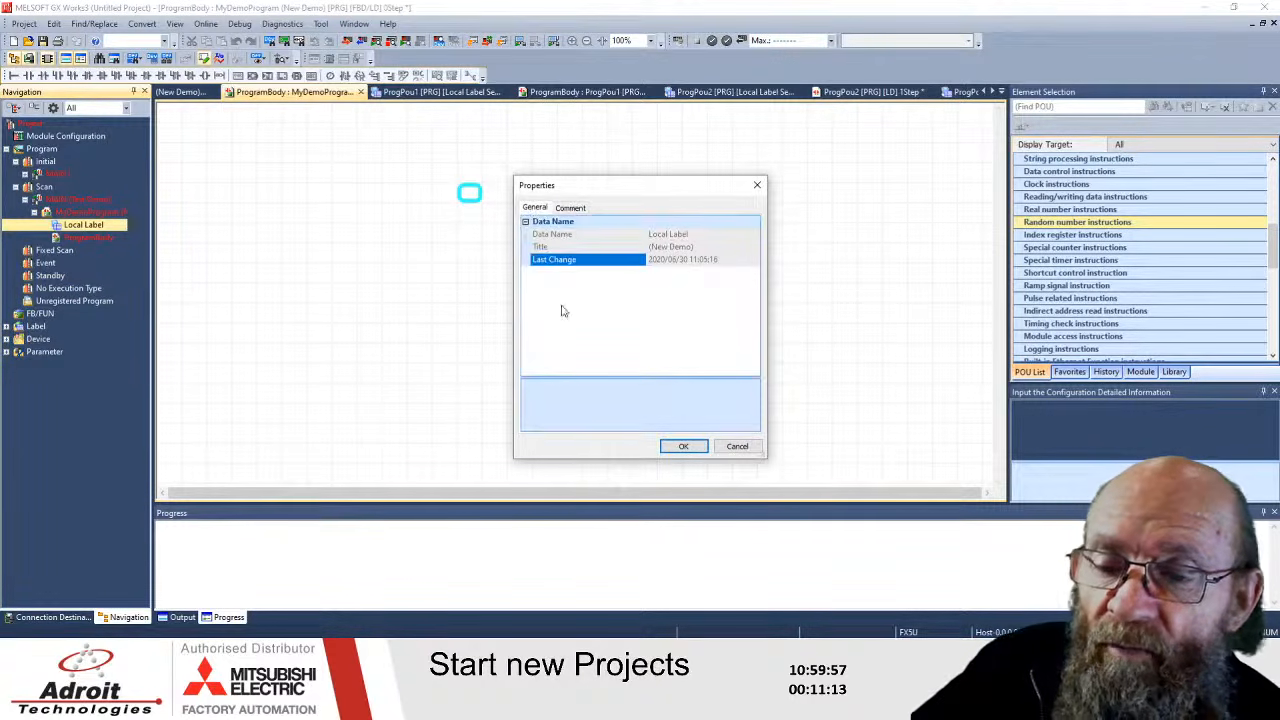
{"action": "left_click", "coordinate": [568, 208]}
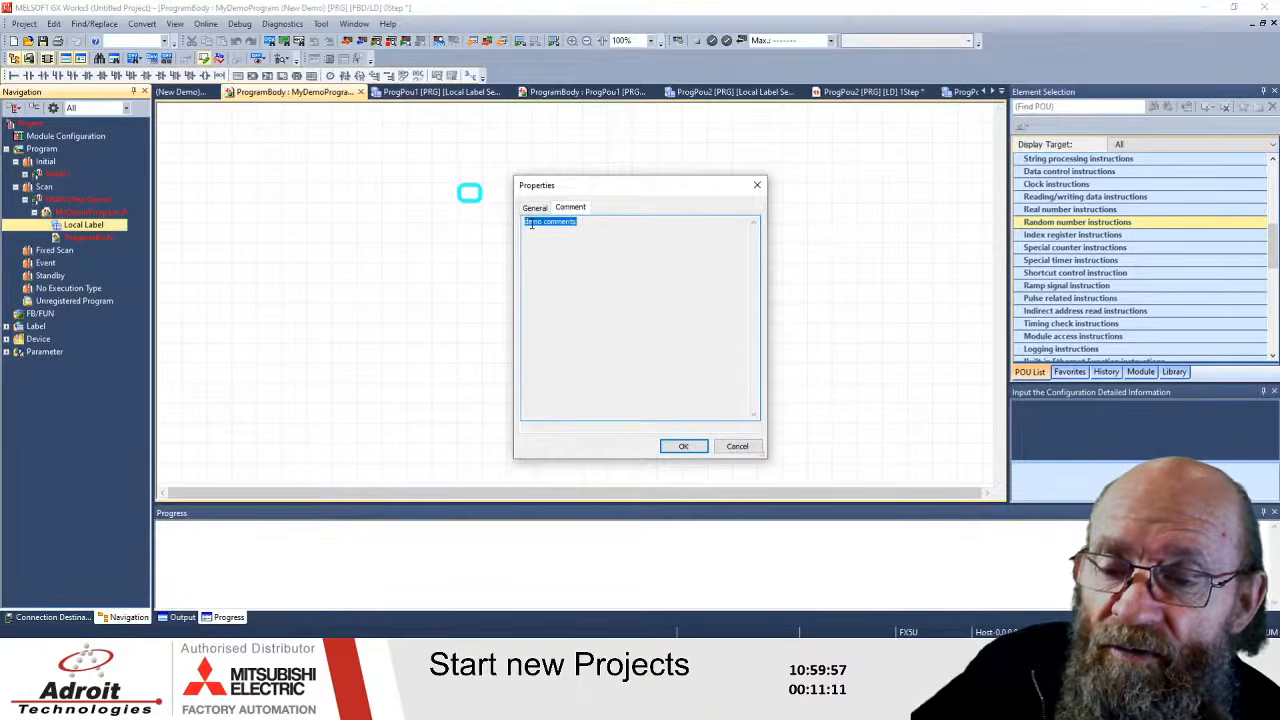
{"action": "left_click", "coordinate": [535, 207]}
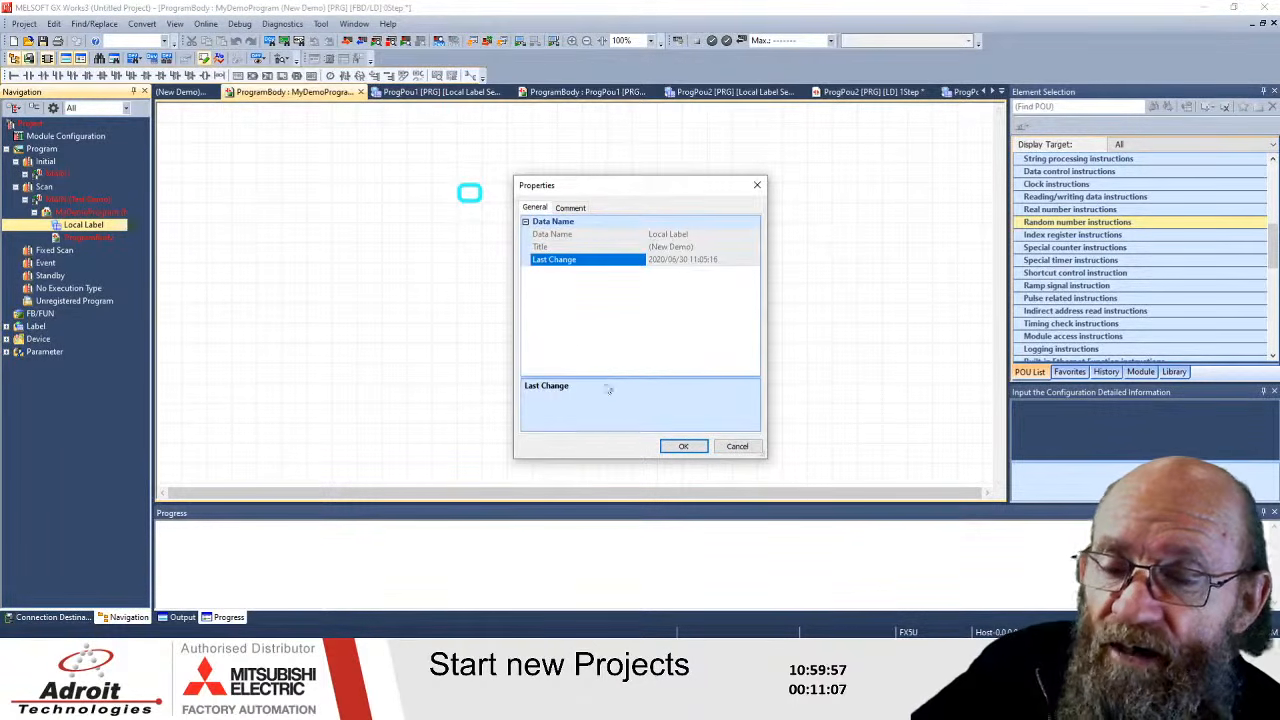
{"action": "left_click", "coordinate": [570, 207]}
{"action": "left_click_drag", "start_coordinate": [583, 197], "coordinate": [260, 209]}
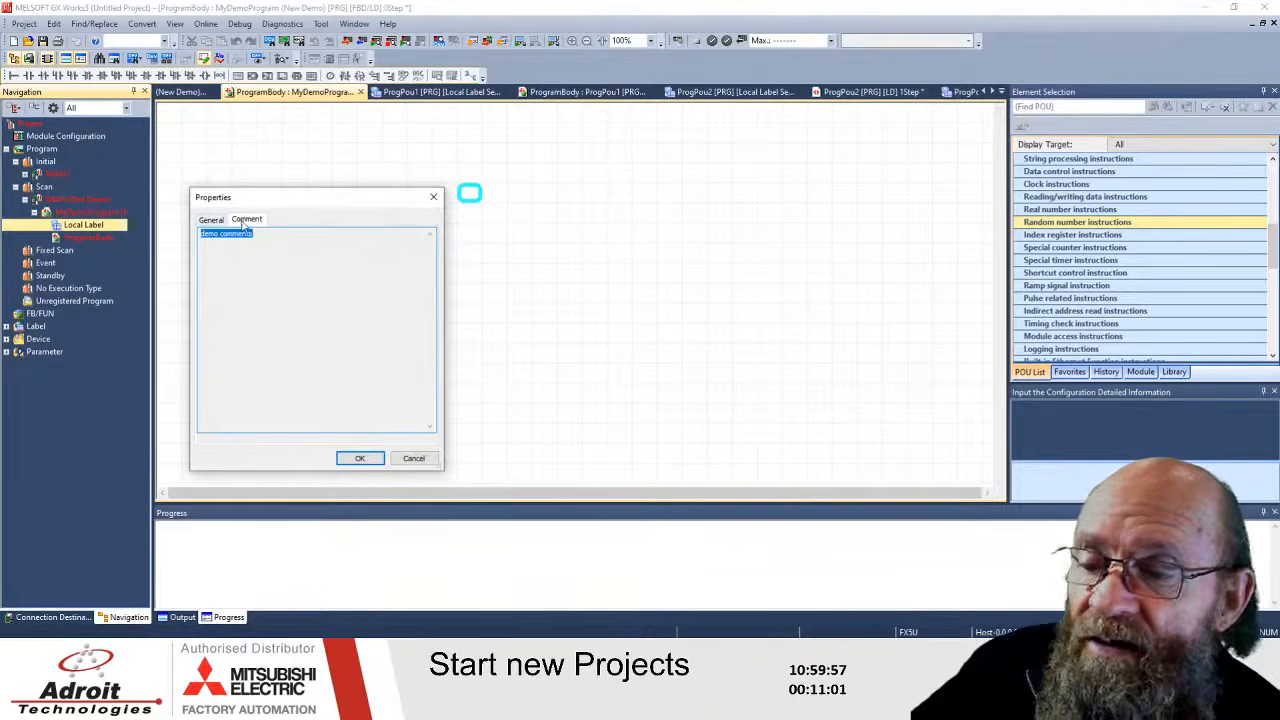
{"action": "left_click", "coordinate": [359, 458]}
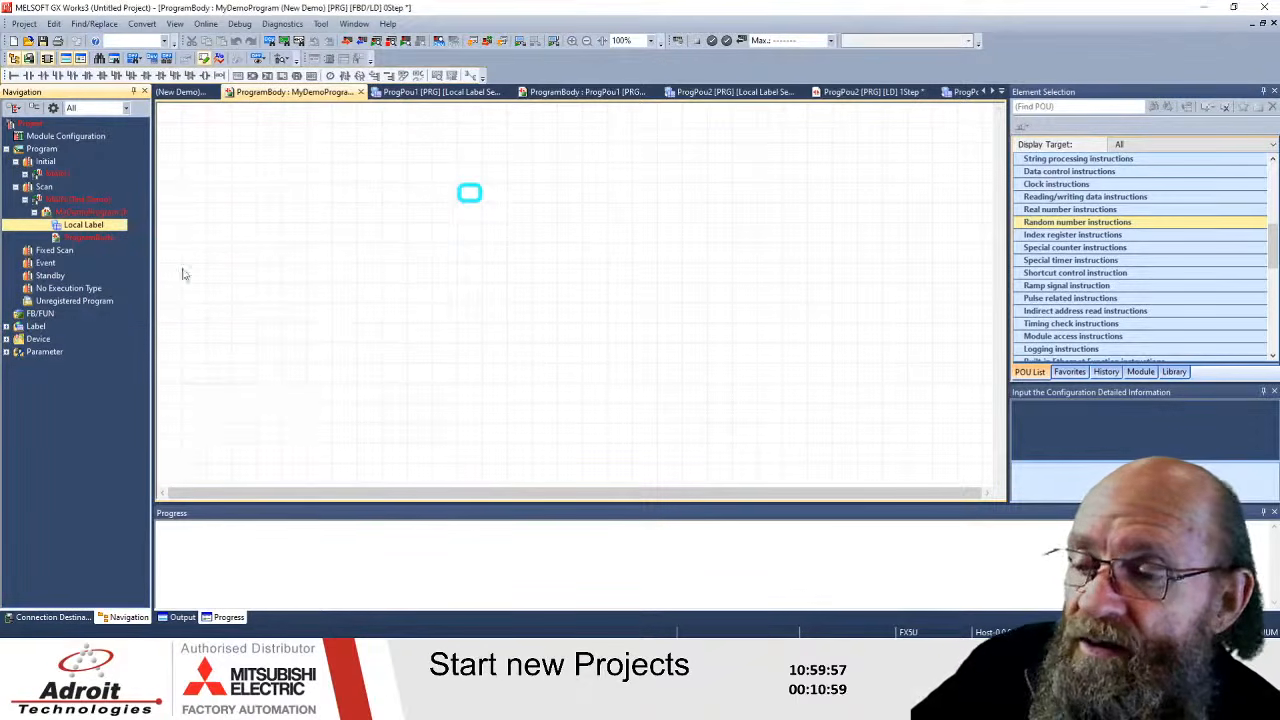
Step: View the general details and the comment in the properties of MyDemoProgram's ProgramBody, and close the properties
{"action": "right_click", "coordinate": [84, 238]}
{"action": "left_click", "coordinate": [126, 326]}
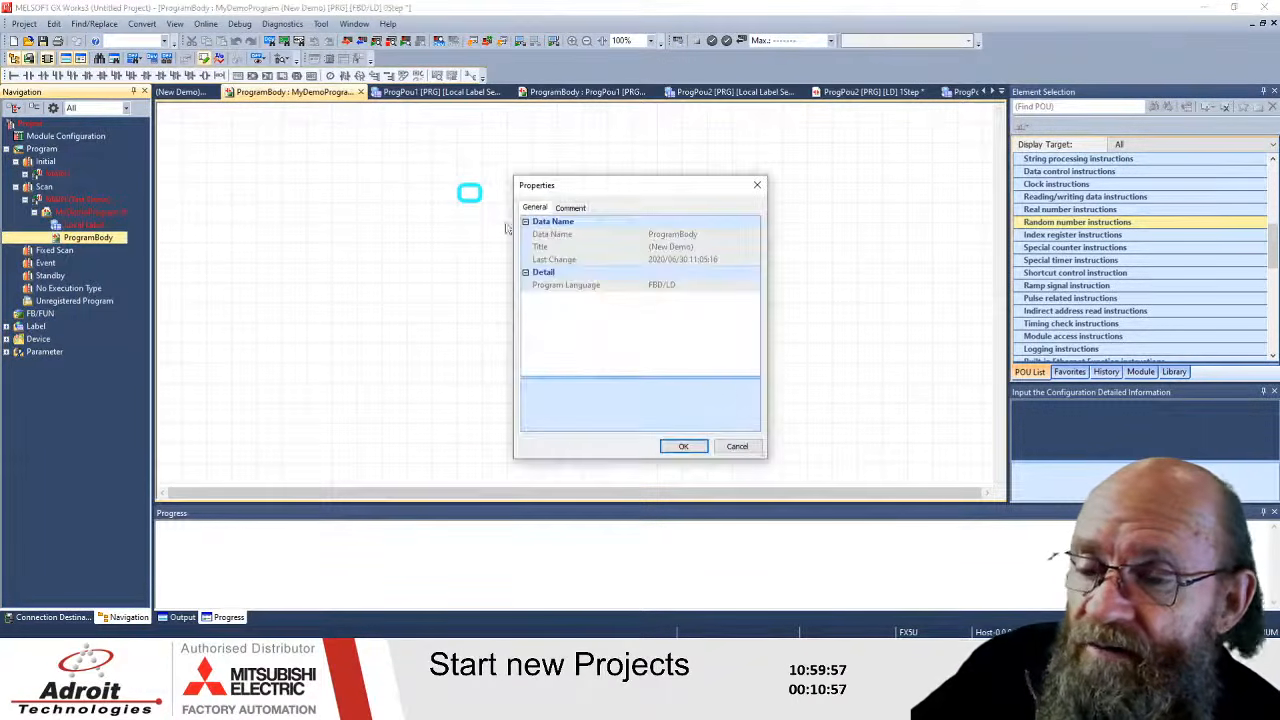
{"action": "left_click", "coordinate": [583, 209]}
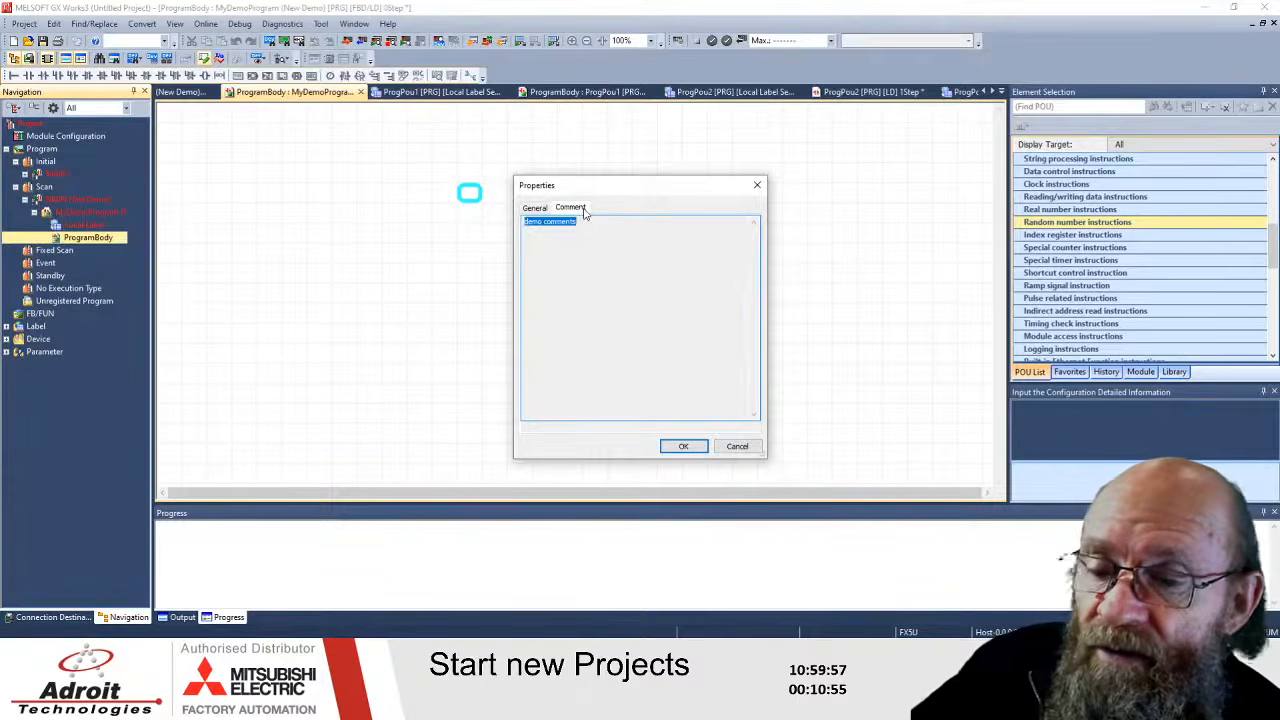
{"action": "left_click", "coordinate": [688, 447]}
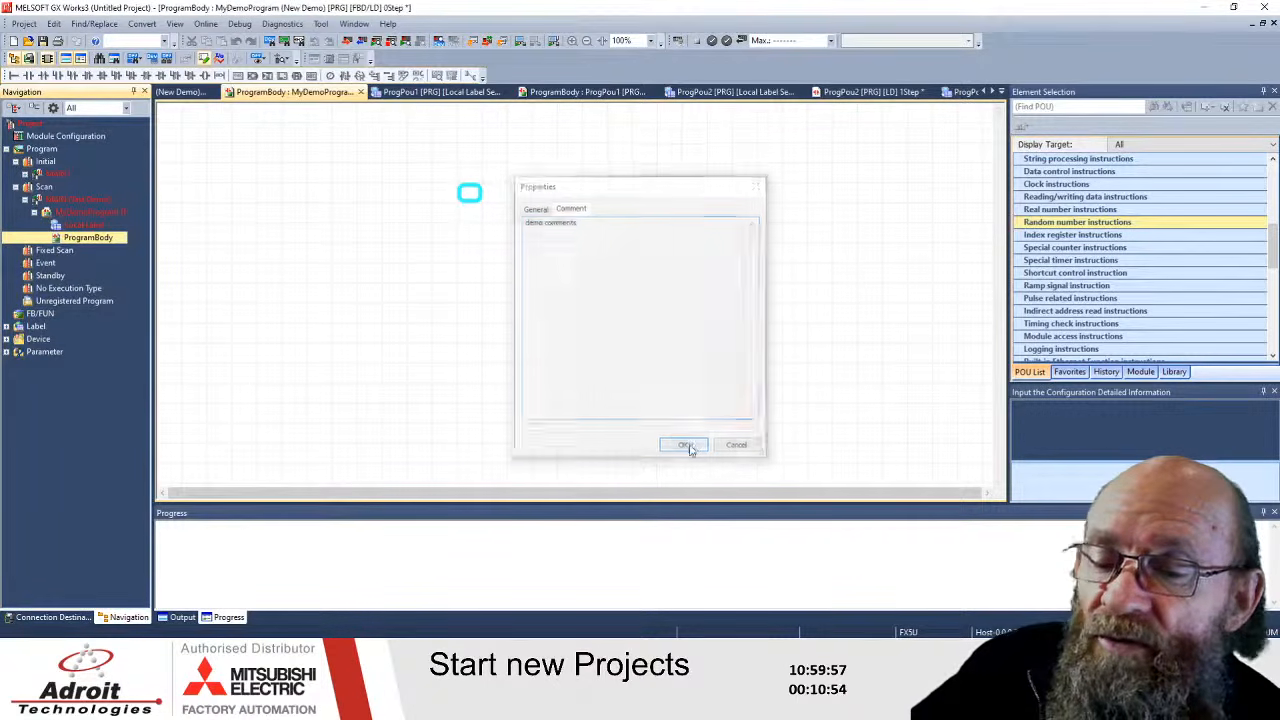
Step: Add a new worksheet to program block MyDemoProgram
{"action": "left_click", "coordinate": [70, 215]}
{"action": "right_click", "coordinate": [70, 215]}
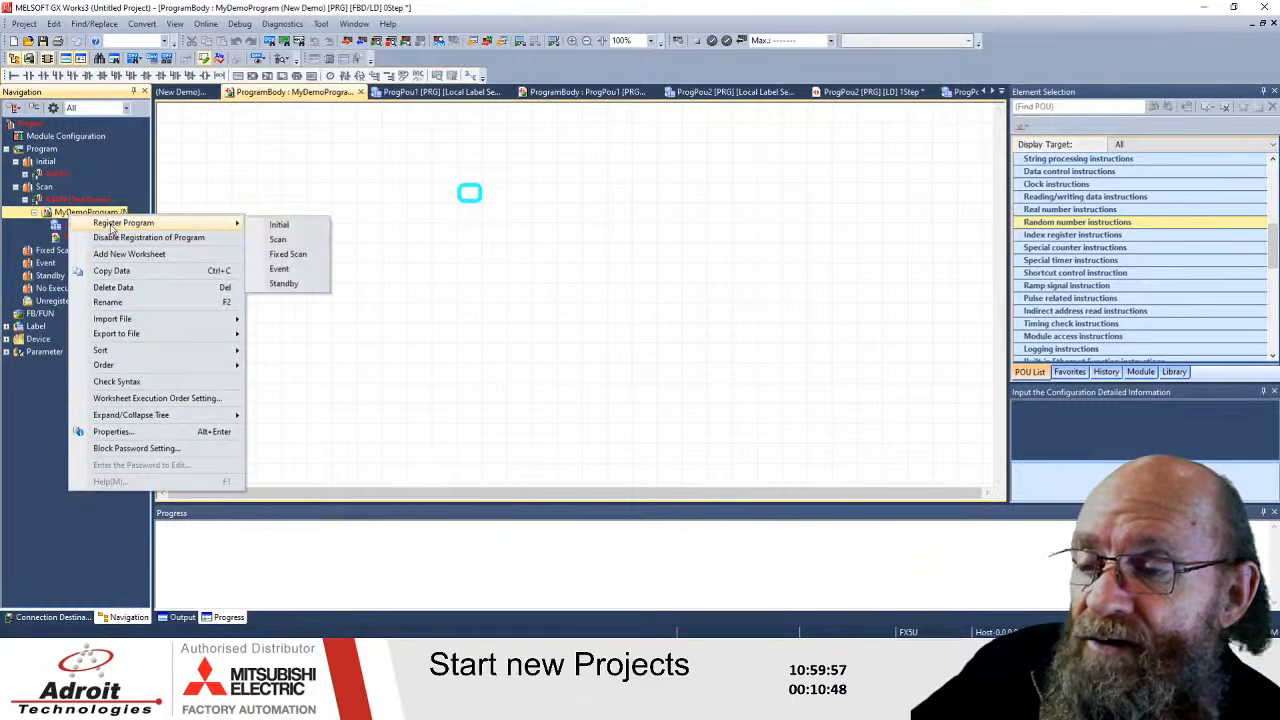
{"action": "left_click", "coordinate": [129, 258]}
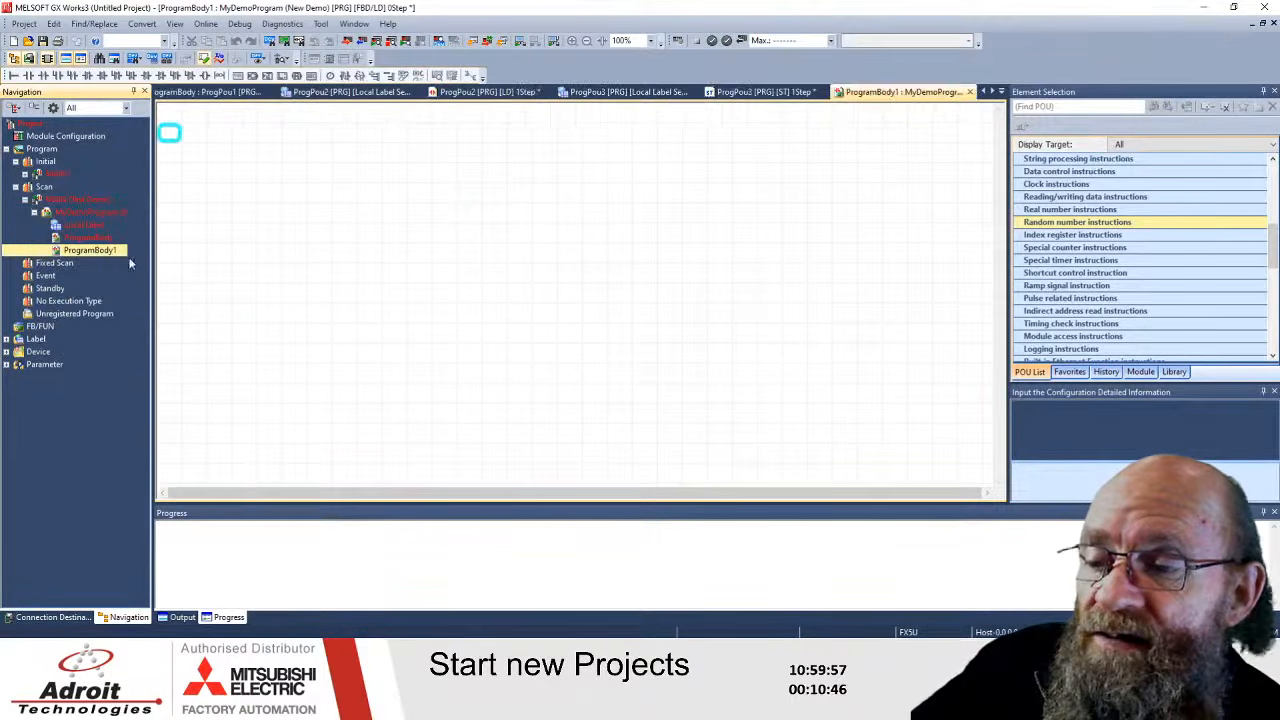
Step: Examine the general details and the comment in the properties of MyDemoProgram's new worksheet, and close the properties
{"action": "right_click", "coordinate": [84, 252]}
{"action": "left_click", "coordinate": [125, 357]}
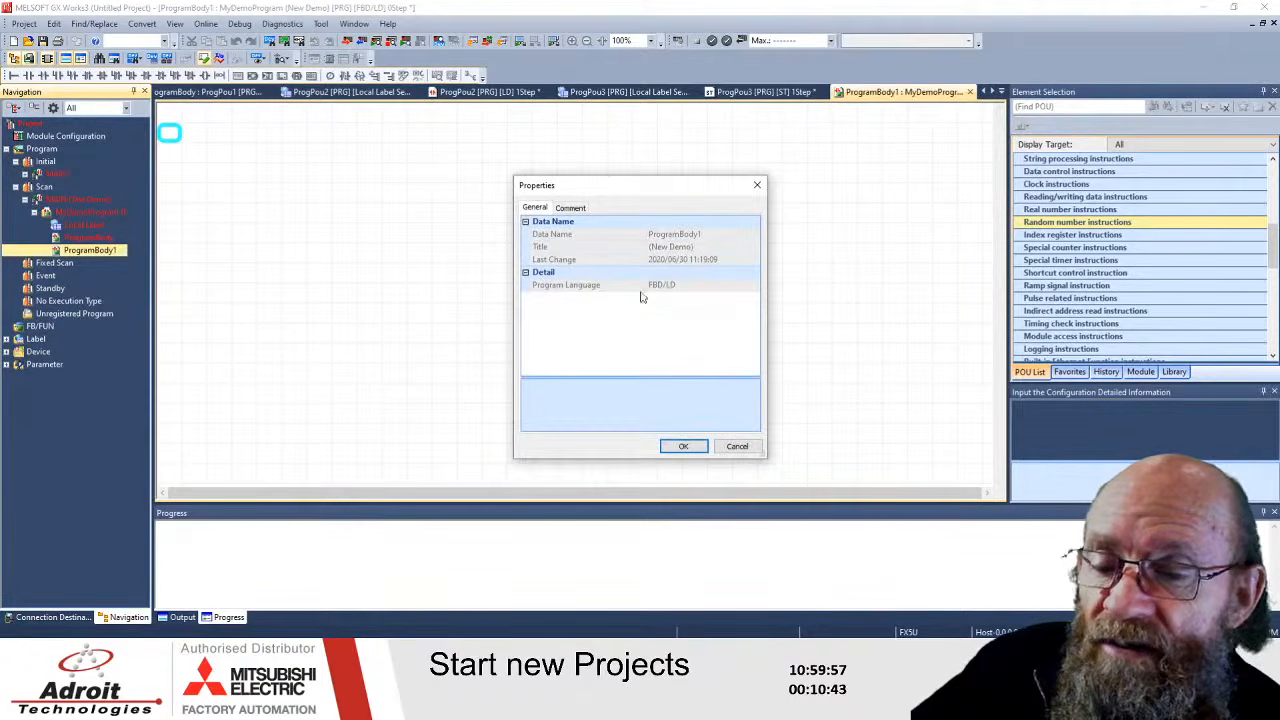
{"action": "left_click", "coordinate": [580, 210]}
{"action": "left_click", "coordinate": [535, 209]}
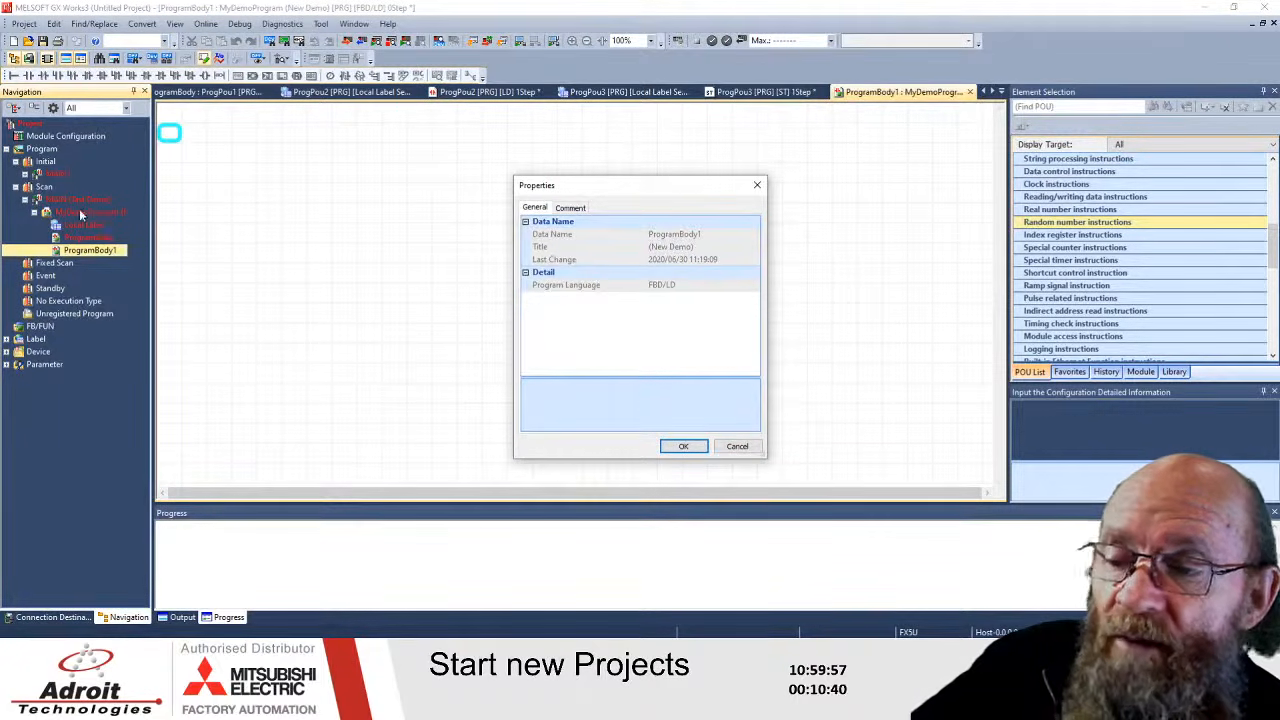
{"action": "left_click", "coordinate": [572, 208]}
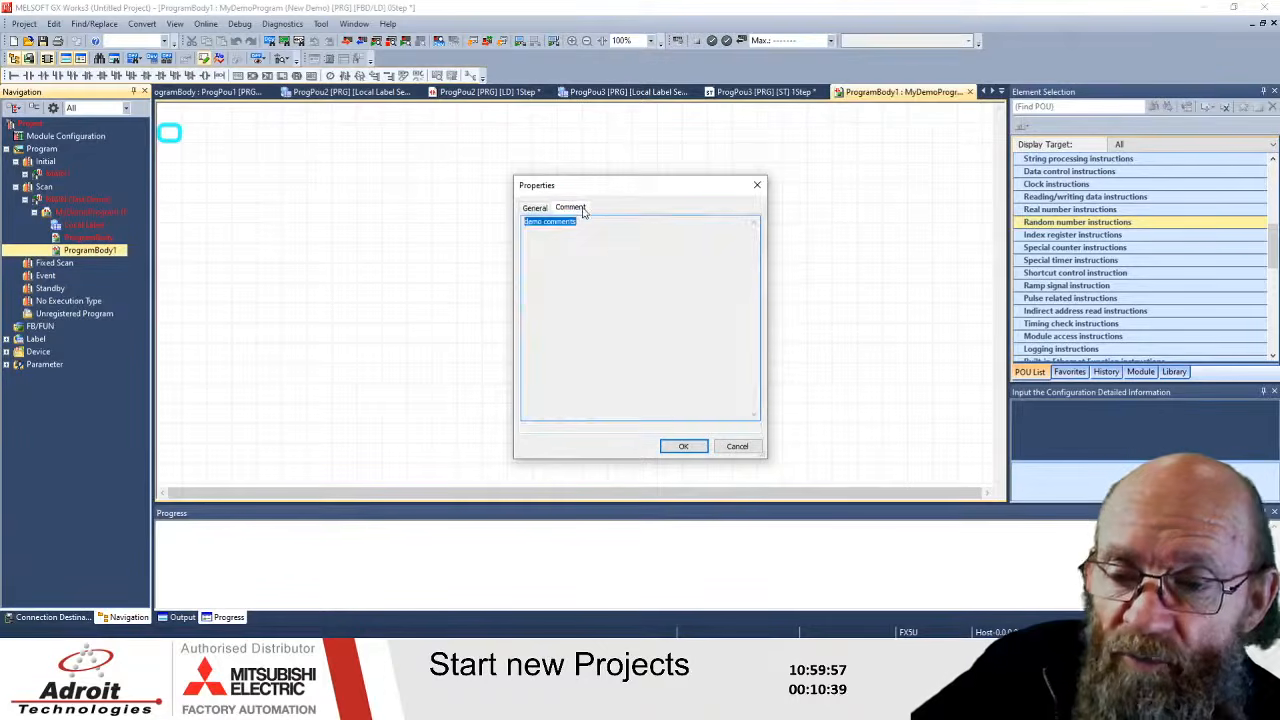
{"action": "left_click", "coordinate": [684, 446]}
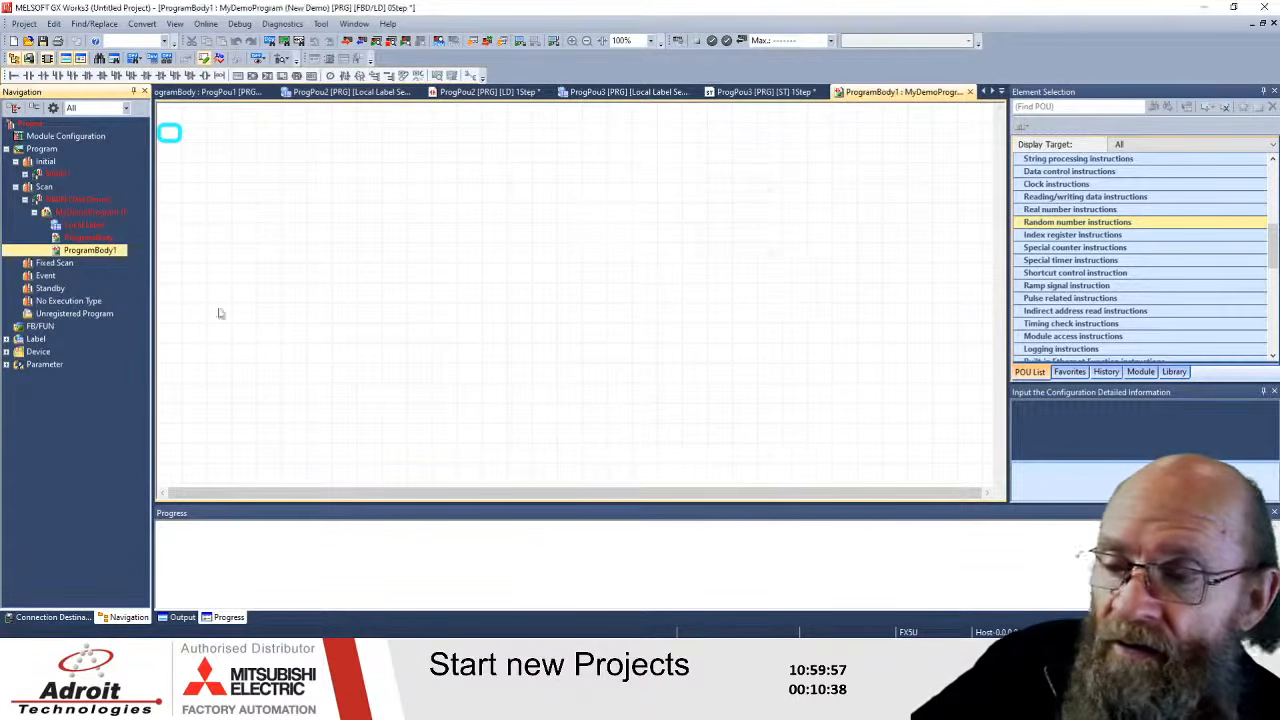
Step: Collapse MyDemoProgram and the MAIN program file in the project tree, and select the Scan execution type
{"action": "left_click", "coordinate": [73, 213]}
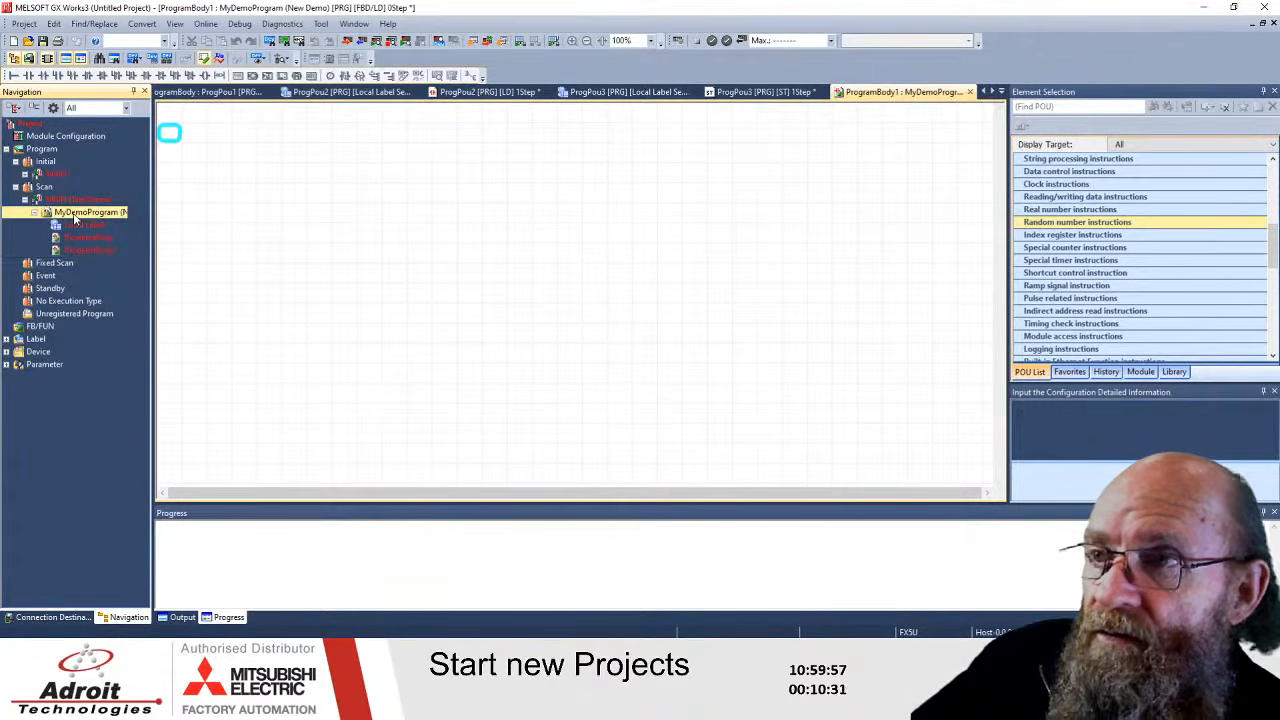
{"action": "left_click", "coordinate": [66, 200]}
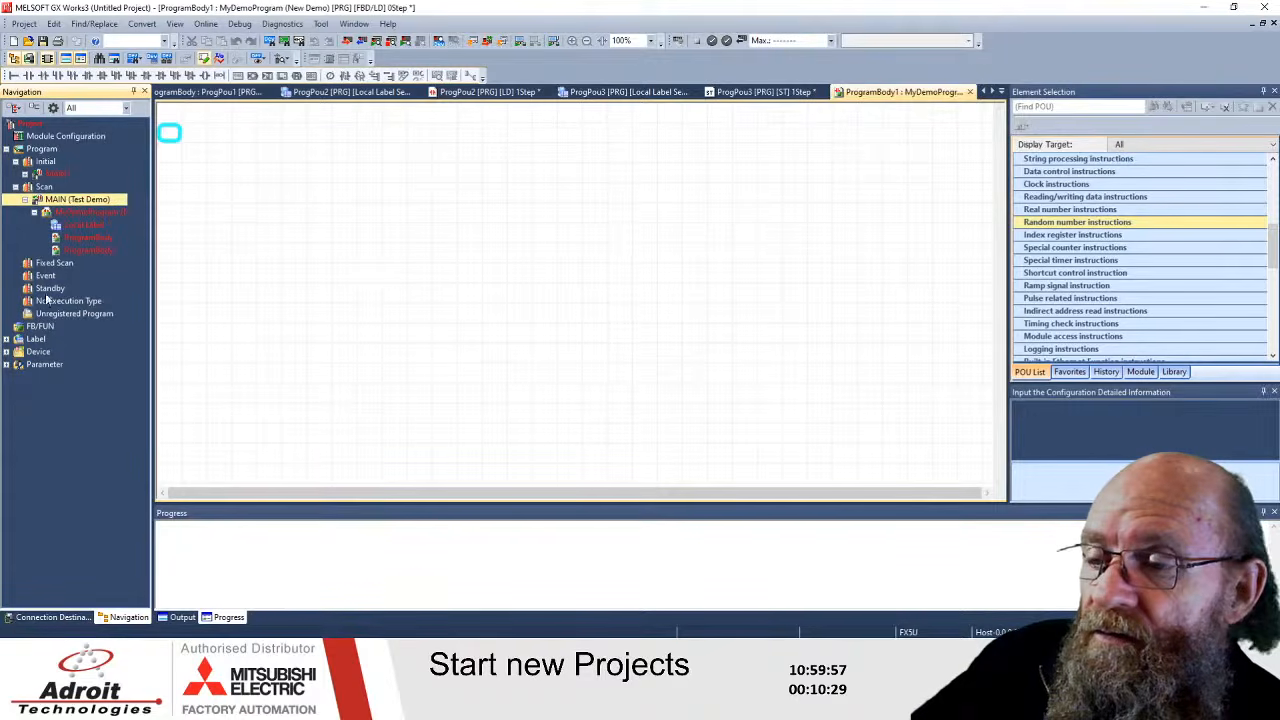
{"action": "left_click", "coordinate": [40, 264]}
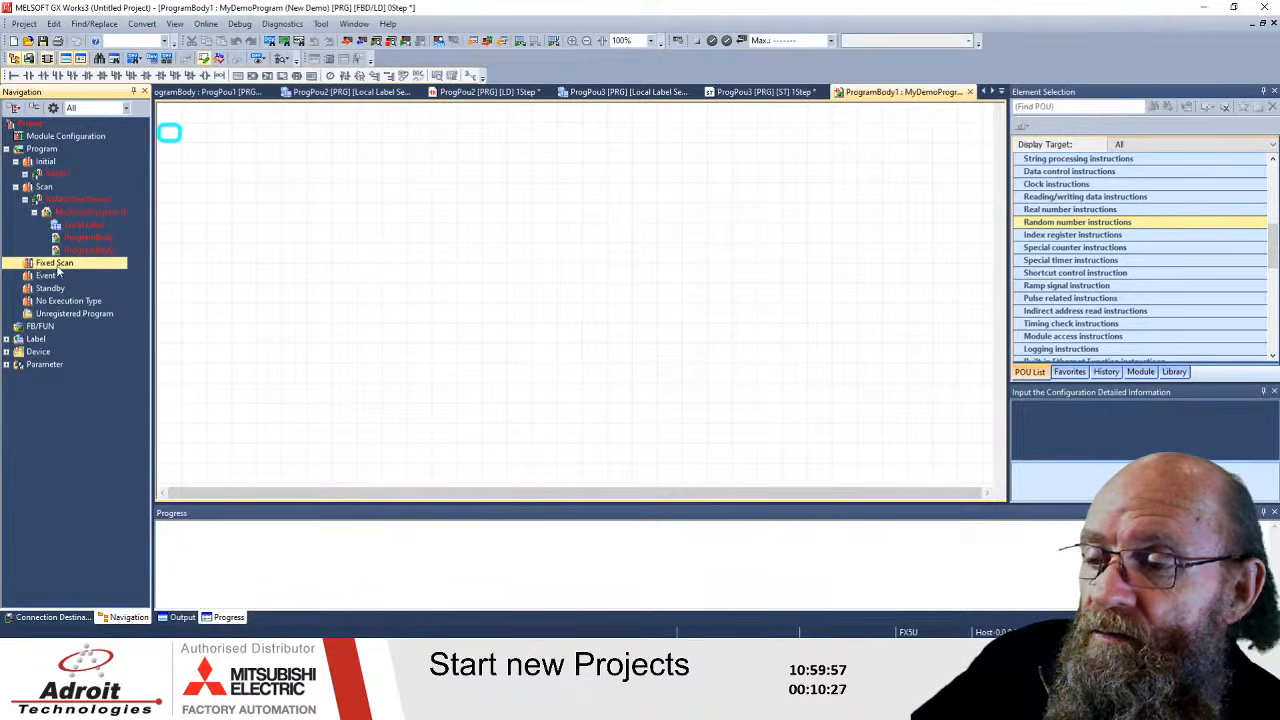
{"action": "left_click", "coordinate": [35, 213]}
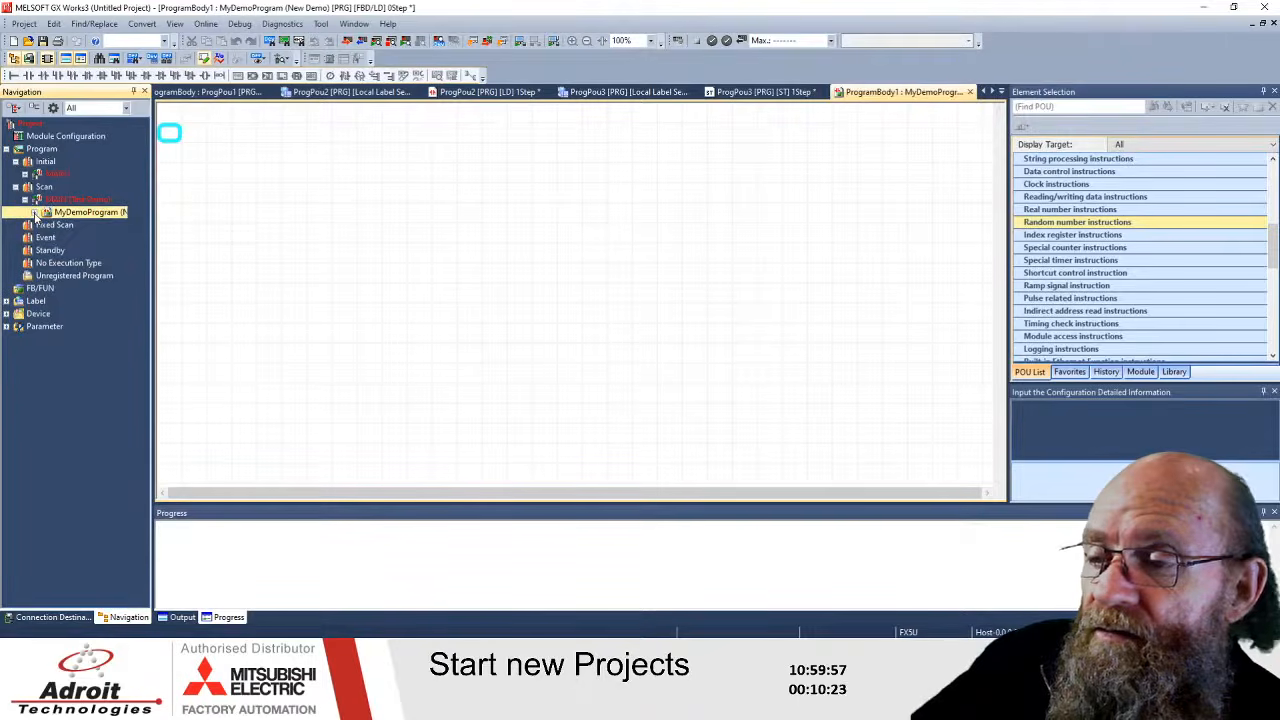
{"action": "left_click", "coordinate": [26, 200]}
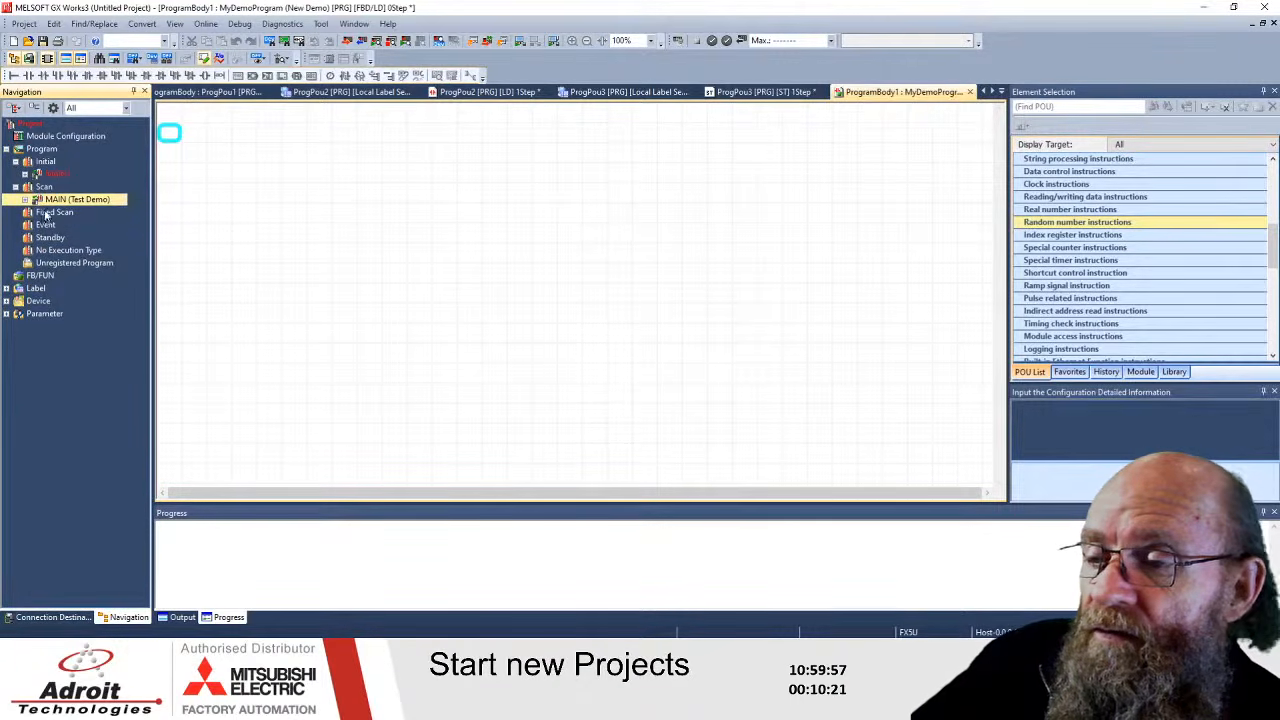
{"action": "left_click", "coordinate": [44, 187]}
{"action": "left_click", "coordinate": [224, 207]}
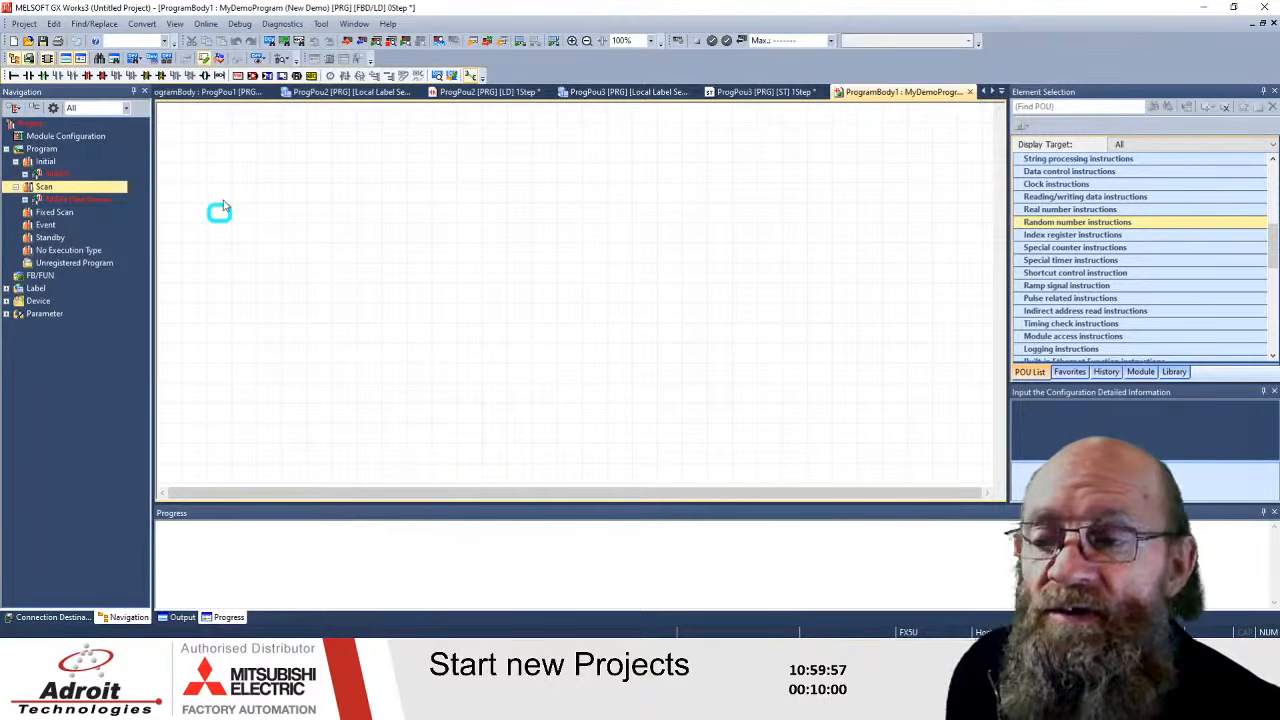
{"action": "left_click", "coordinate": [48, 225]}
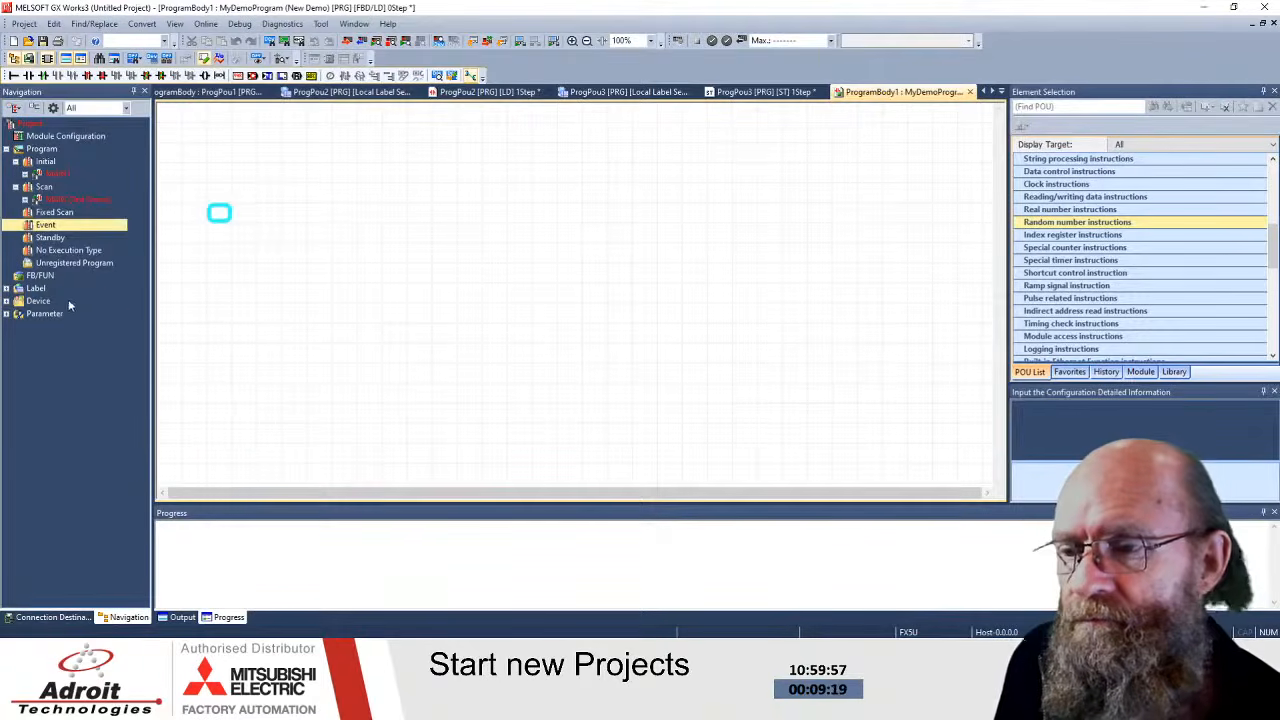
{"action": "left_click", "coordinate": [137, 399]}
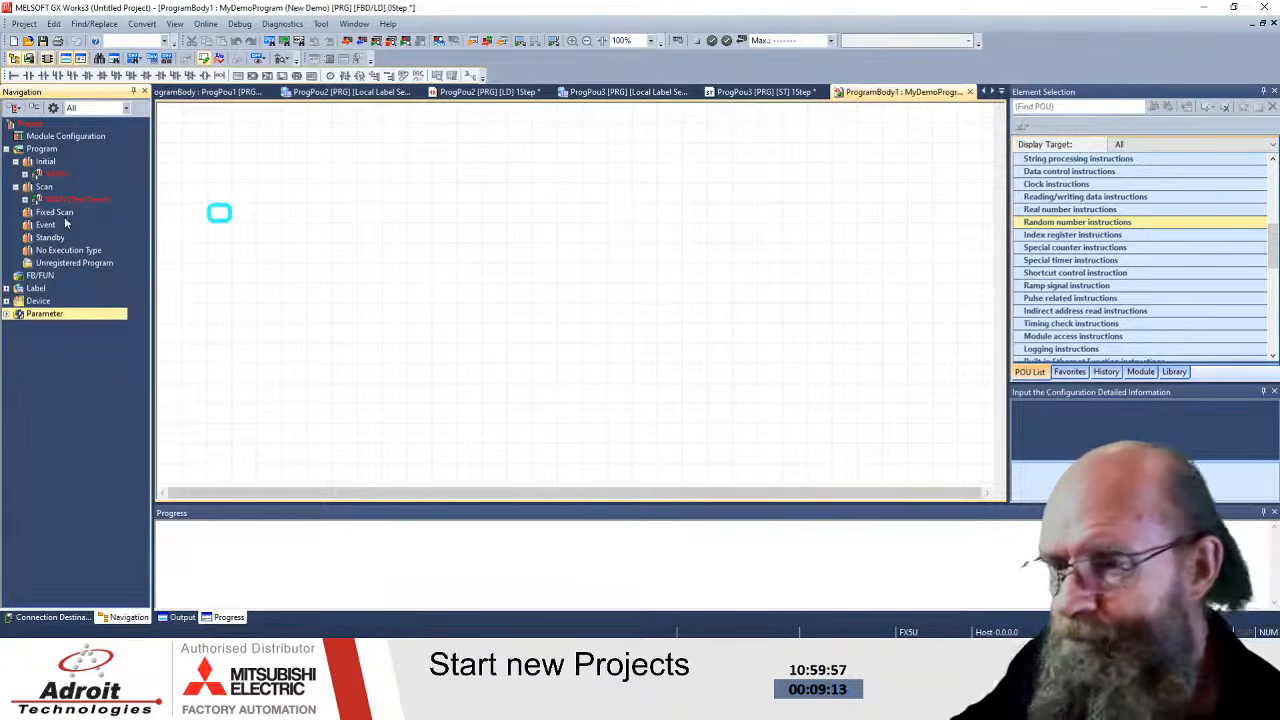
{"action": "left_click", "coordinate": [288, 250]}
{"action": "left_click", "coordinate": [98, 363]}
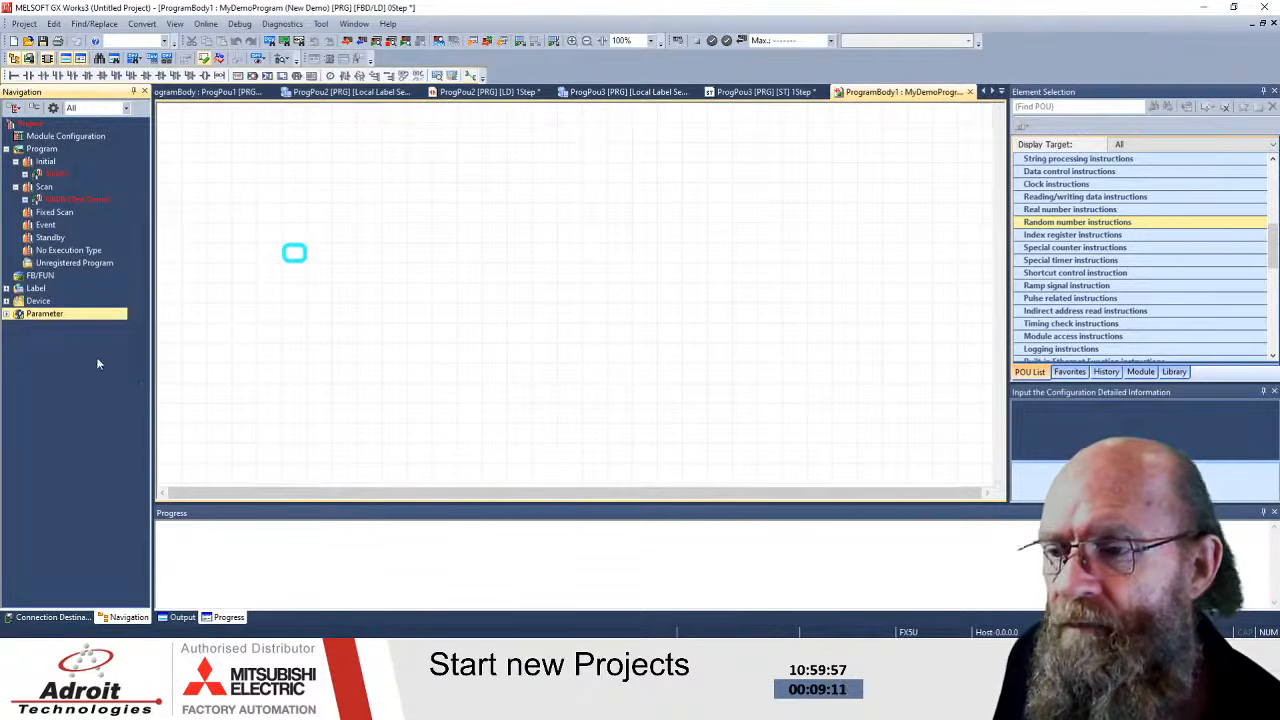
{"action": "left_click", "coordinate": [56, 197]}
{"action": "left_click", "coordinate": [279, 337]}
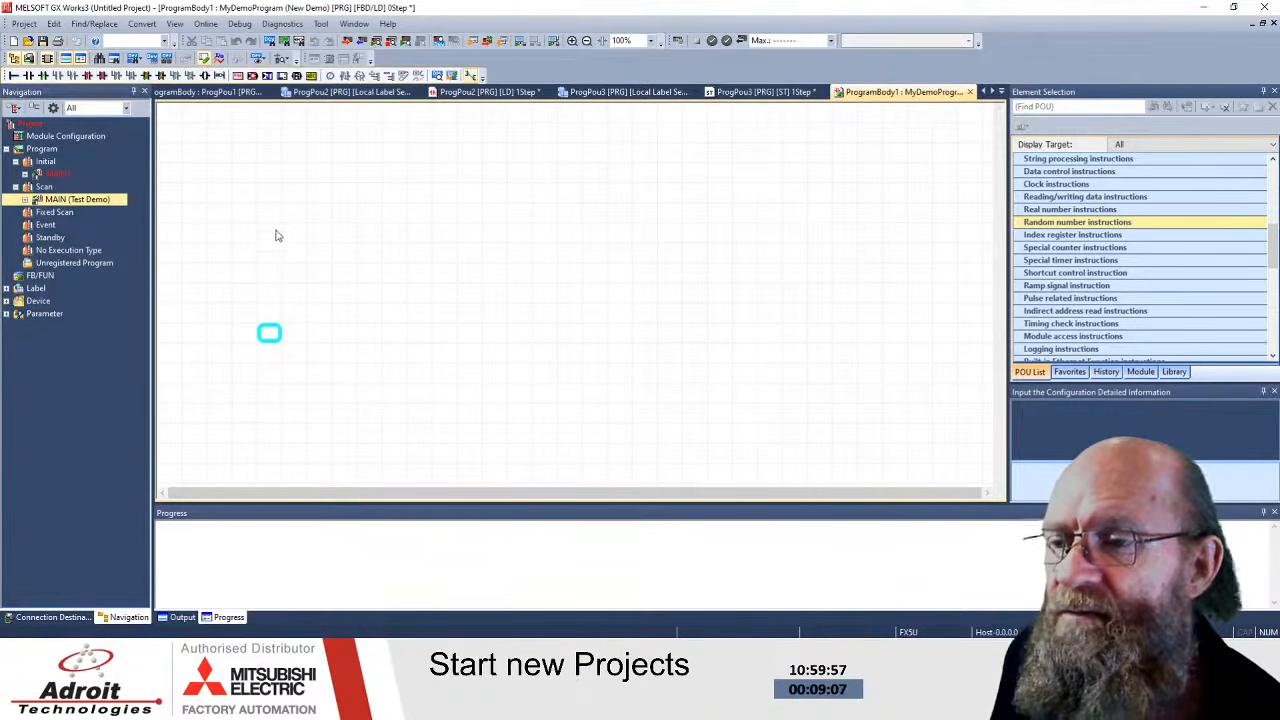